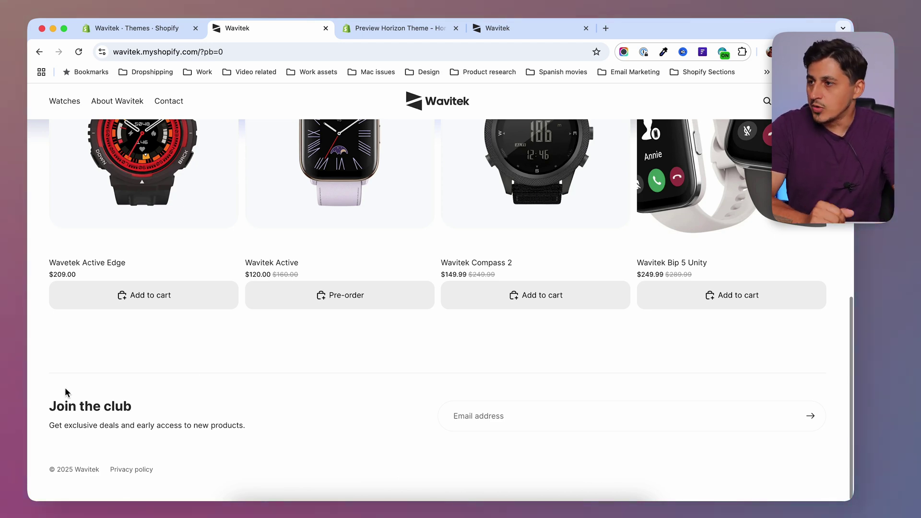
# Compare the default footer of the Horizon theme demo with the custom multi-column footer on the finished Wavitek store preview
pyautogui.click(383, 28)
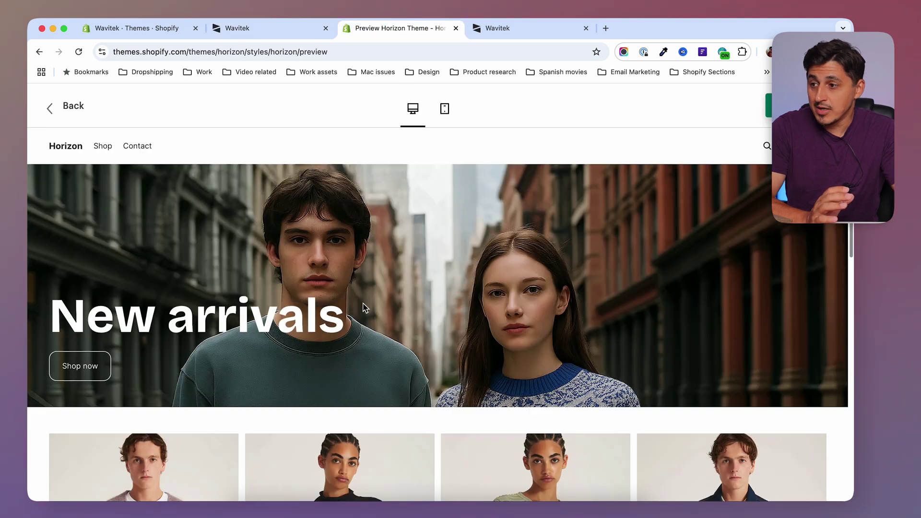
pyautogui.scroll(-10, 379, 331)
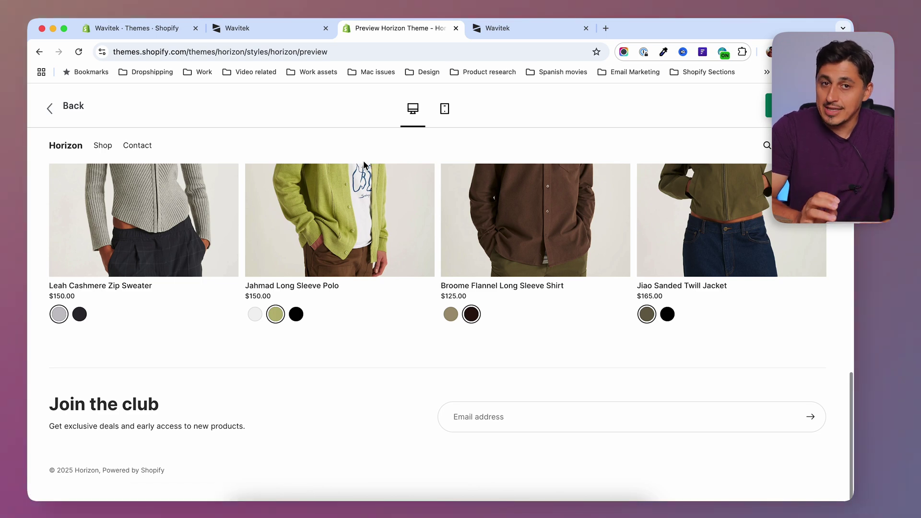
pyautogui.click(522, 30)
pyautogui.scroll(-15, 480, 330)
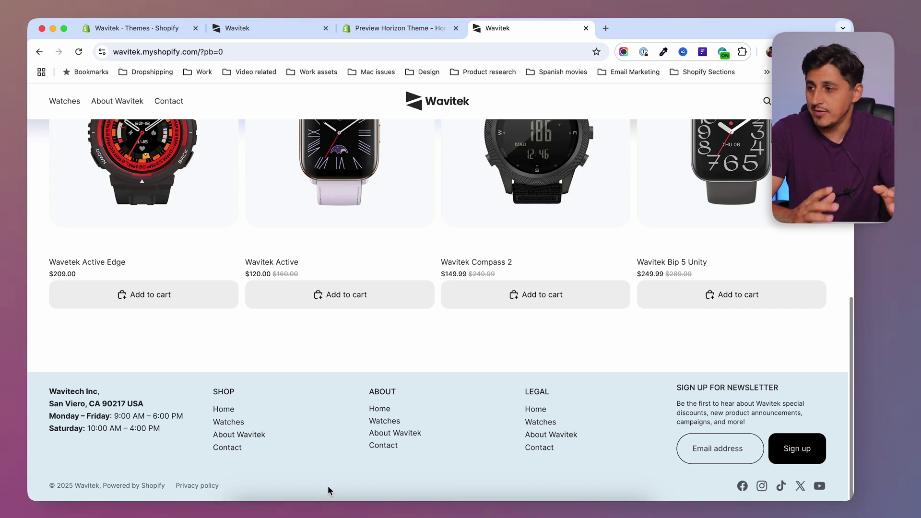
# Inspect the finished footer in the responsive mobile view, including its collapsible Shop menu
pyautogui.press('super+alt+i')
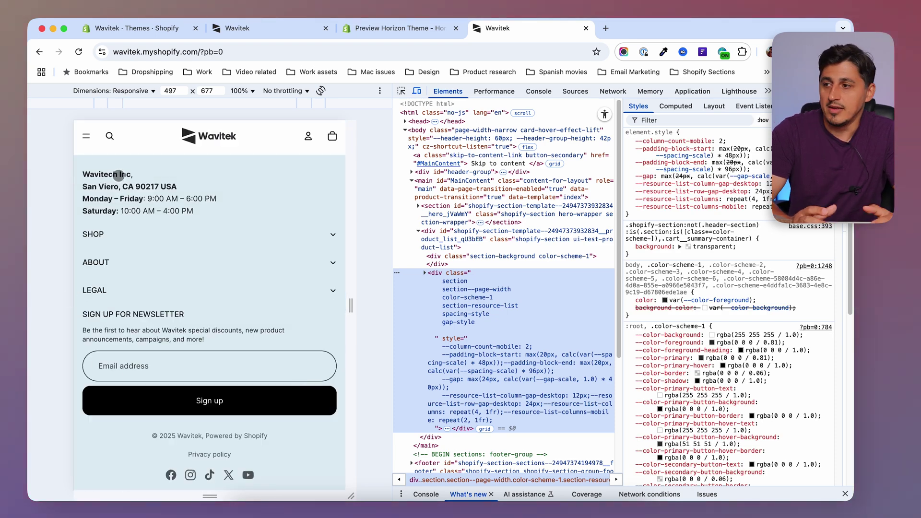
pyautogui.click(178, 236)
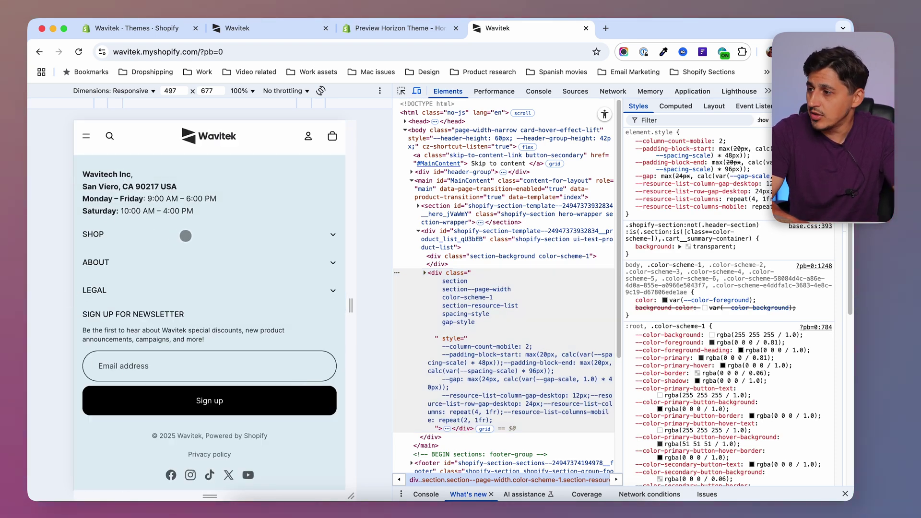
pyautogui.click(198, 235)
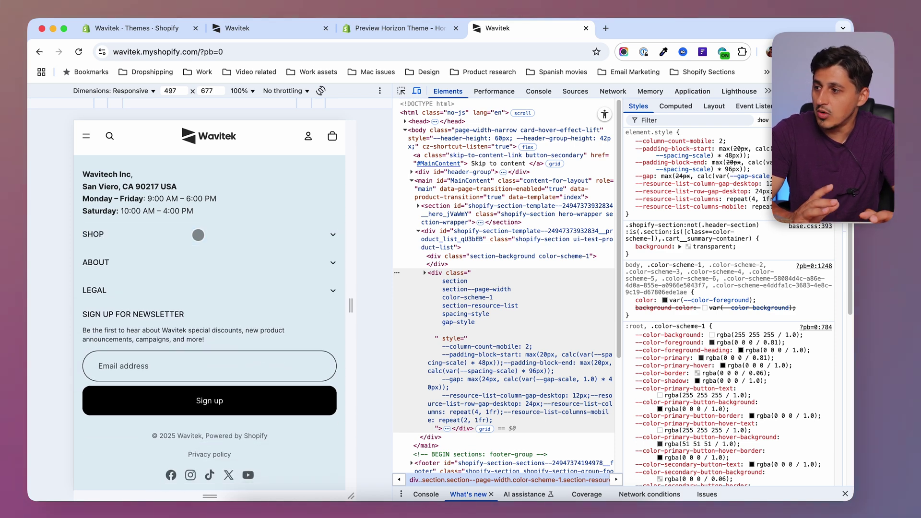
pyautogui.click(198, 235)
pyautogui.click(198, 235)
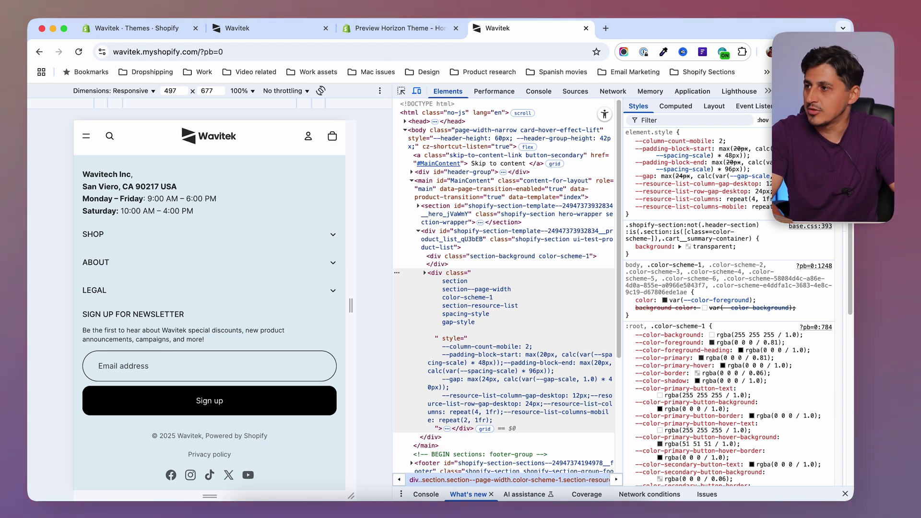
# Preview the Horizon-preorder theme from the store admin, view its footer and hide the preview bar
pyautogui.click(131, 29)
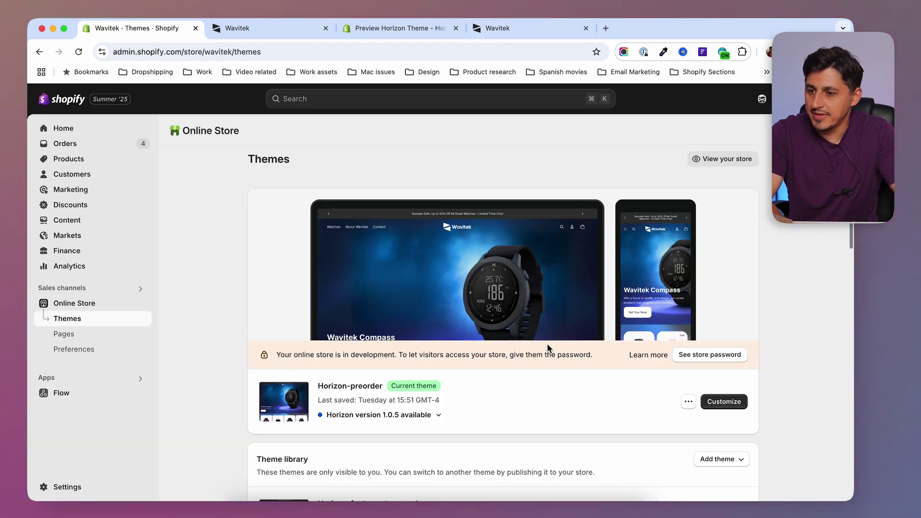
pyautogui.click(689, 404)
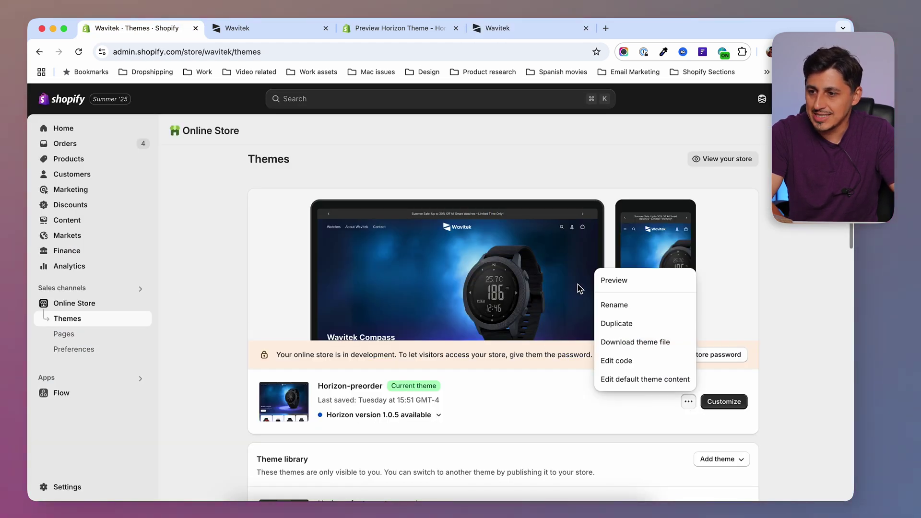
pyautogui.click(644, 285)
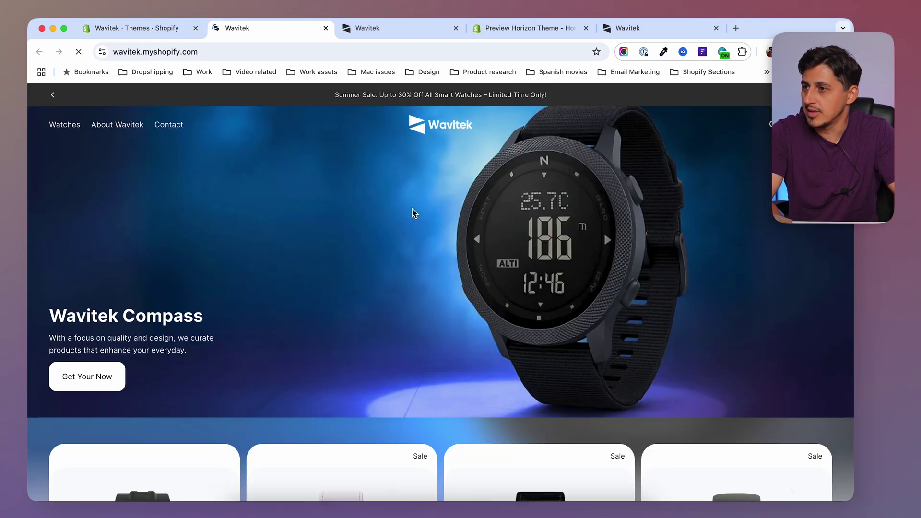
pyautogui.scroll(-10, 417, 231)
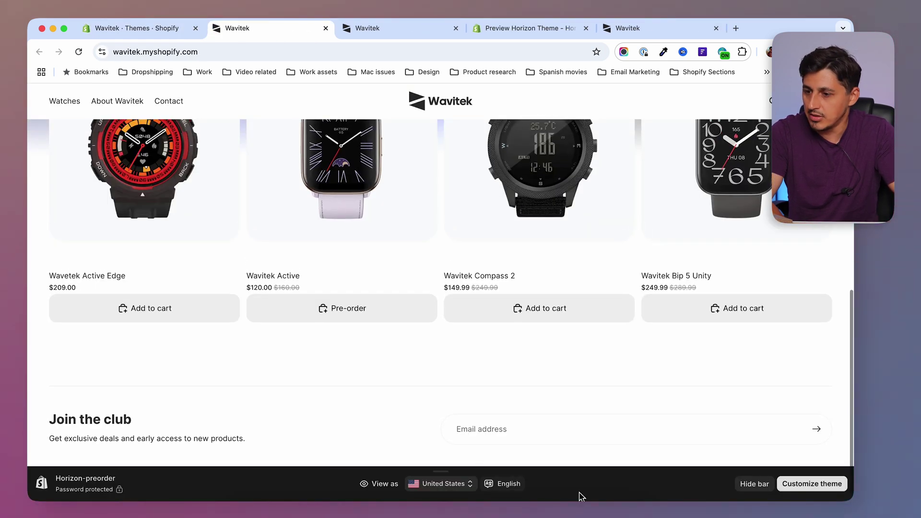
pyautogui.click(754, 483)
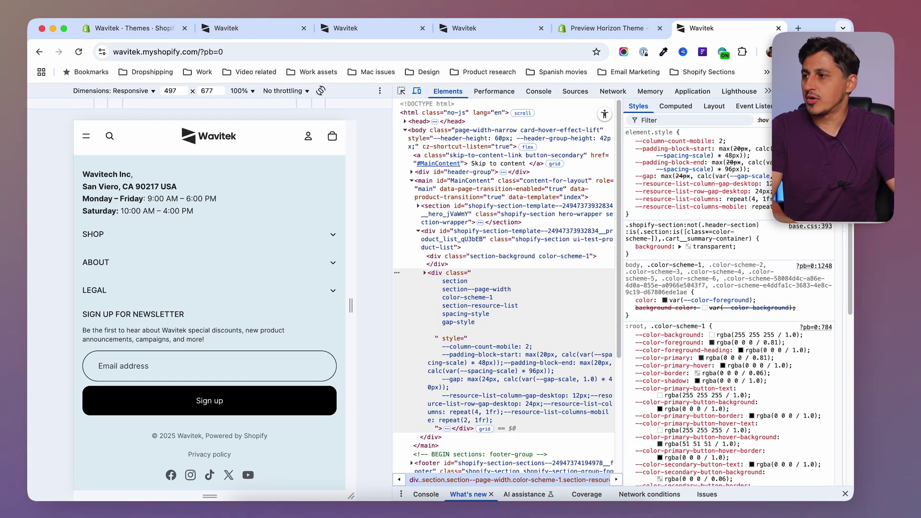
# Preview the Horizon-footer_setup theme from the theme list and examine the copyright line in its footer
pyautogui.click(103, 24)
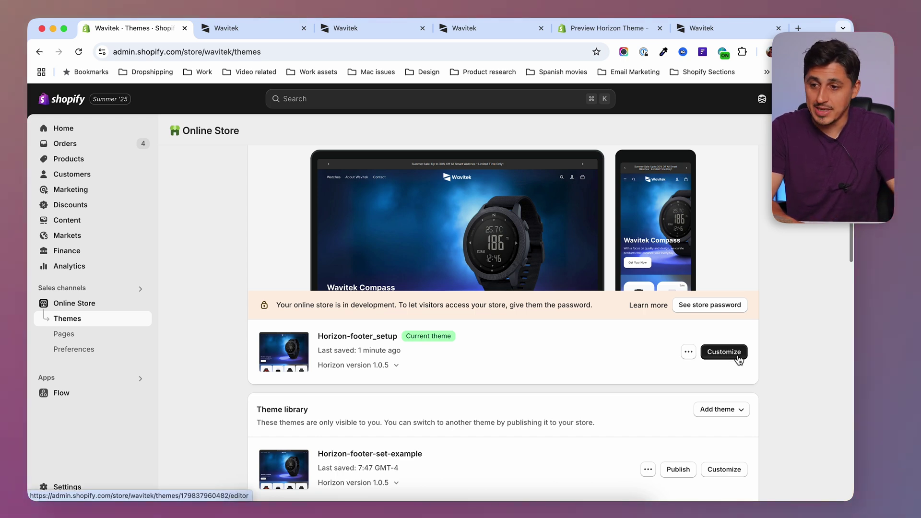
pyautogui.click(687, 353)
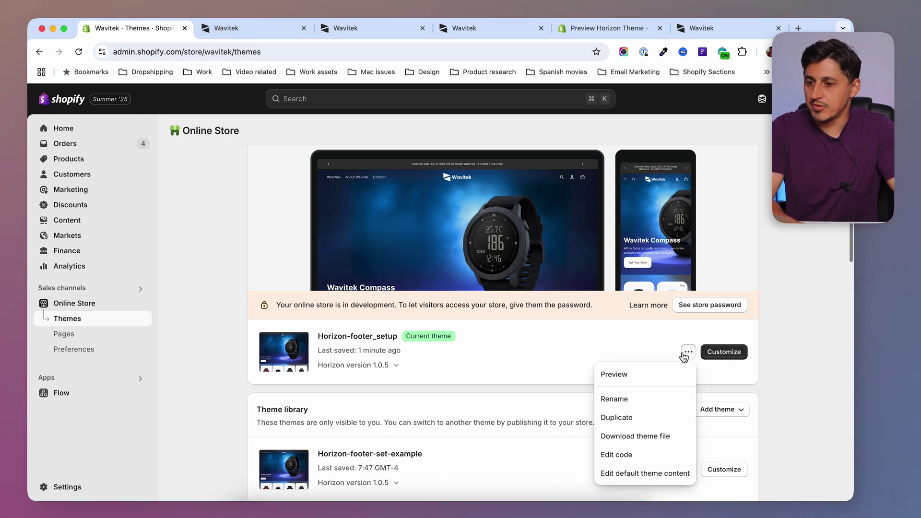
pyautogui.click(613, 374)
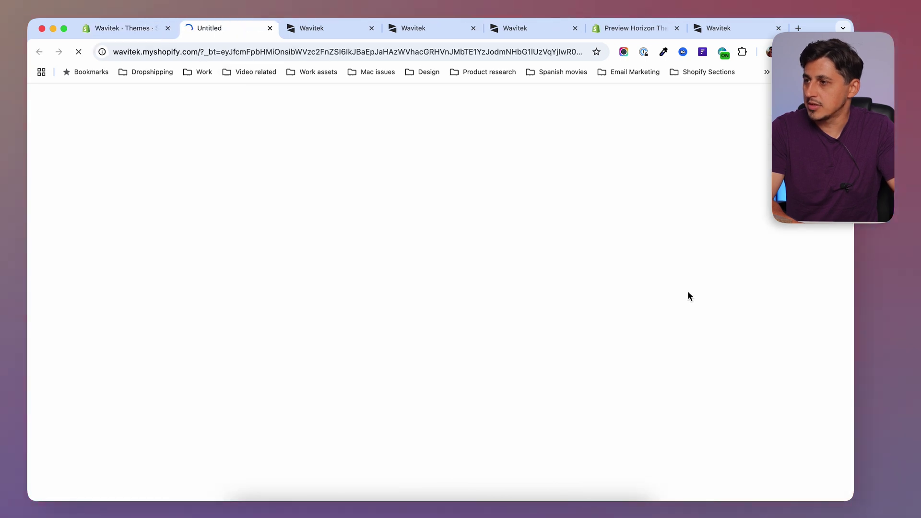
pyautogui.scroll(-15, 819, 309)
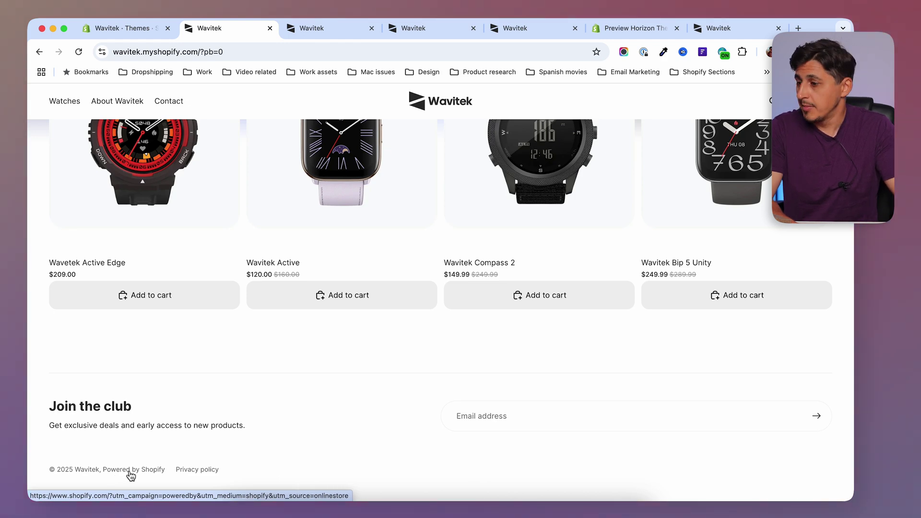
# Return to the theme list and open the code editor for the Horizon-footer_setup theme
pyautogui.click(134, 30)
pyautogui.click(687, 353)
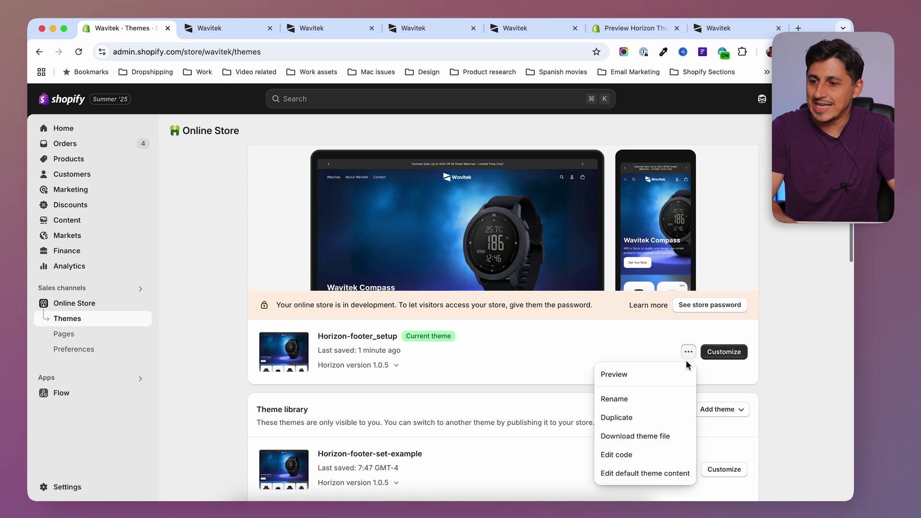
pyautogui.click(654, 456)
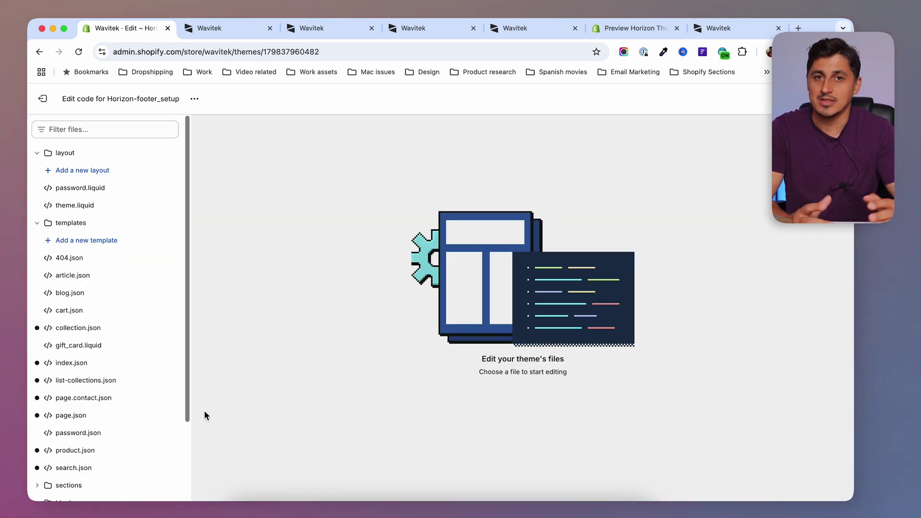
# Filter the theme files by "foot", open sections/footer.liquid and search its code for "copy"
pyautogui.click(126, 128)
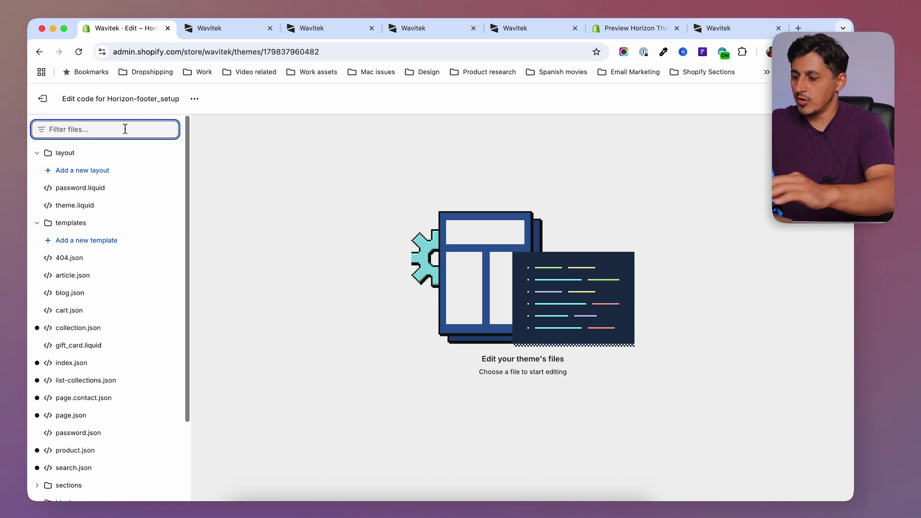
pyautogui.write('foot')
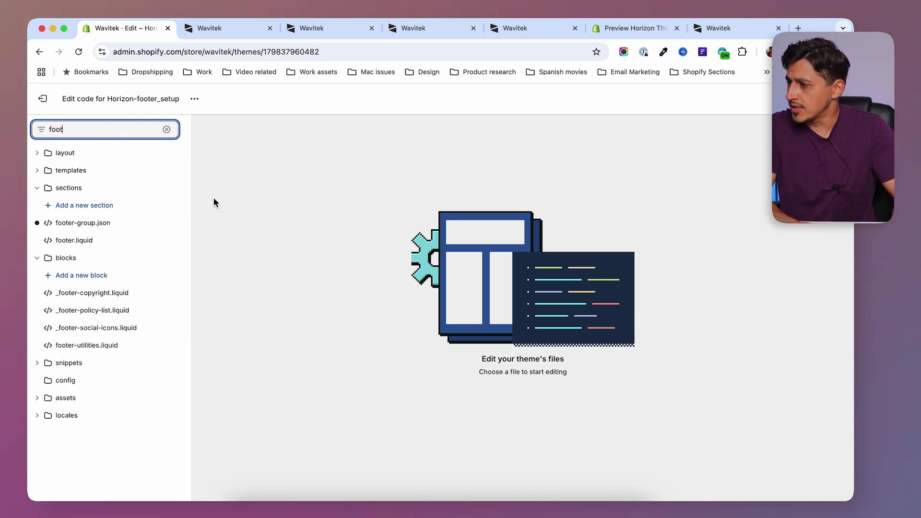
pyautogui.click(87, 245)
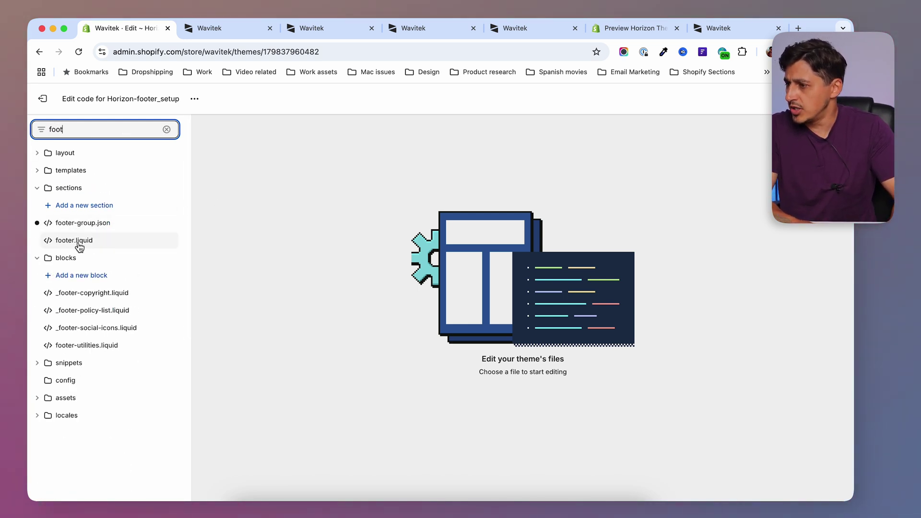
pyautogui.click(497, 269)
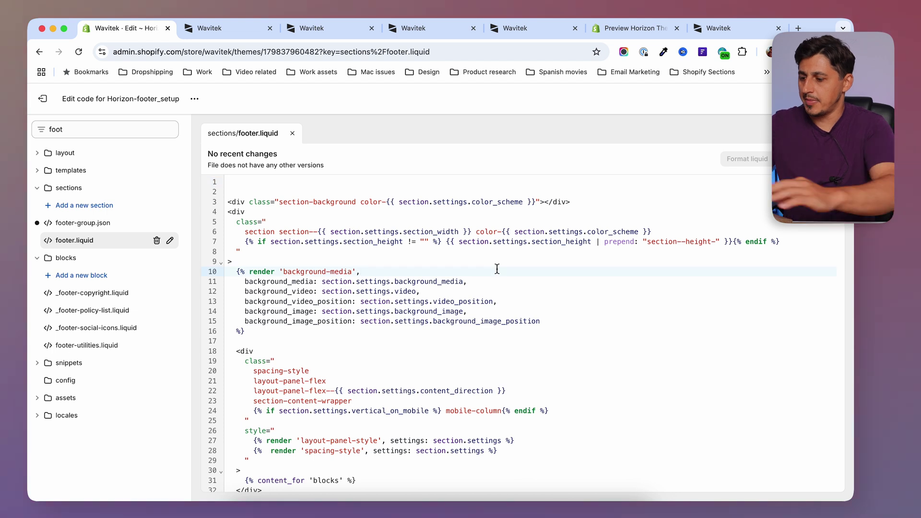
pyautogui.press('super+f')
pyautogui.write('copy')
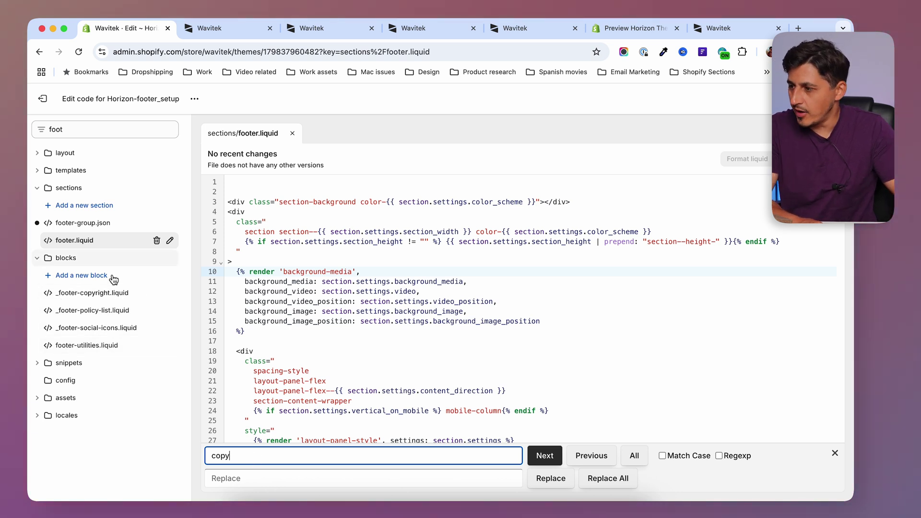
# Open blocks/_footer-copyright.liquid, comment out the line containing {{ powered_by_link }} and save the file
pyautogui.click(119, 297)
pyautogui.click(501, 320)
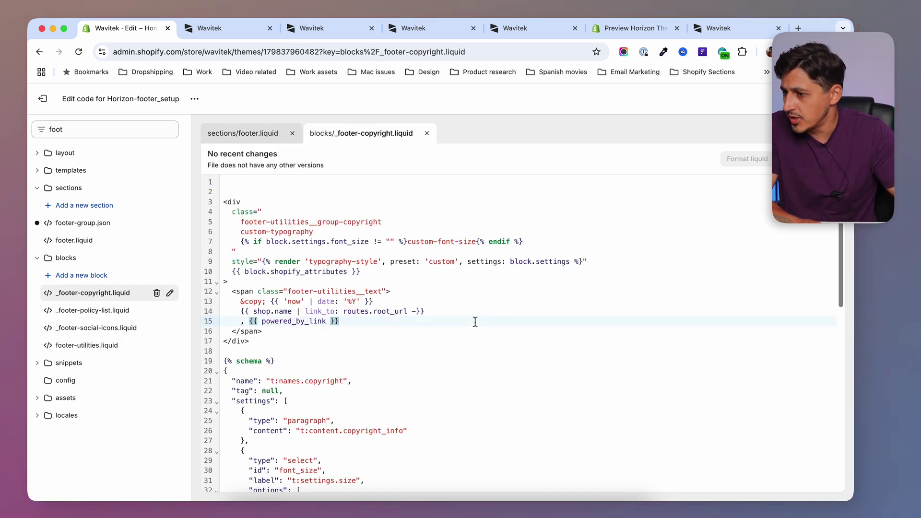
pyautogui.click(266, 325)
pyautogui.moveTo(249, 321); pyautogui.dragTo(337, 322)
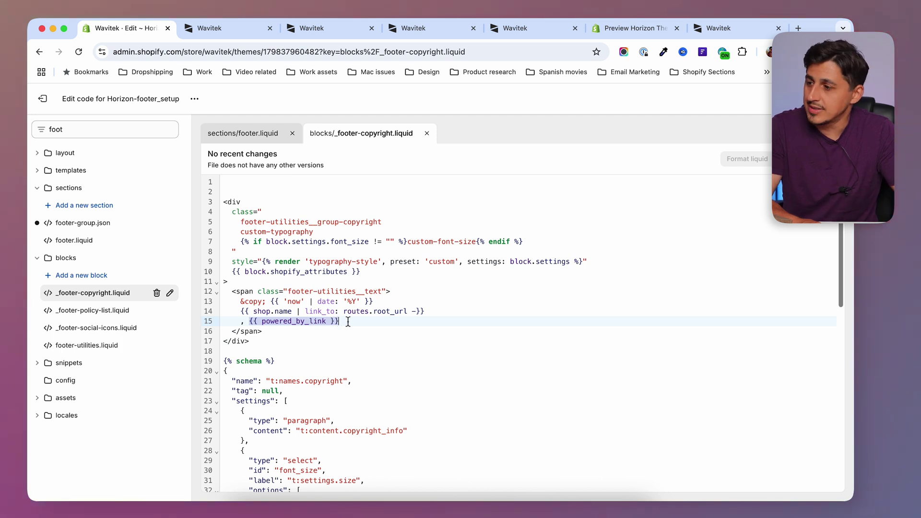
pyautogui.click(346, 321)
pyautogui.moveTo(350, 321); pyautogui.dragTo(250, 322)
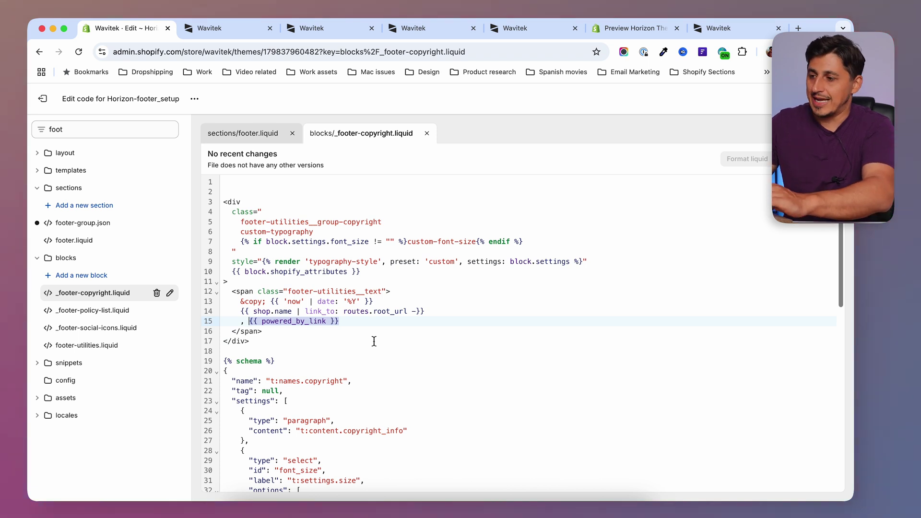
pyautogui.press('super+slash')
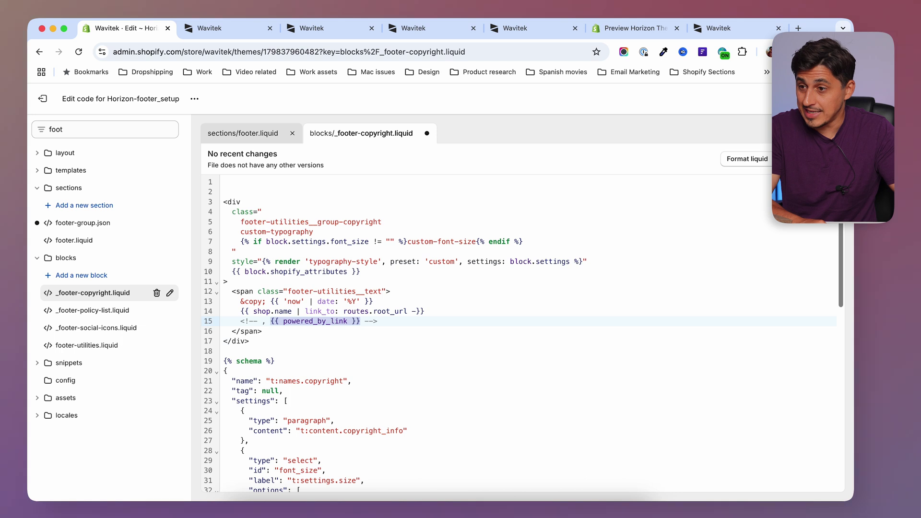
pyautogui.press('super+s')
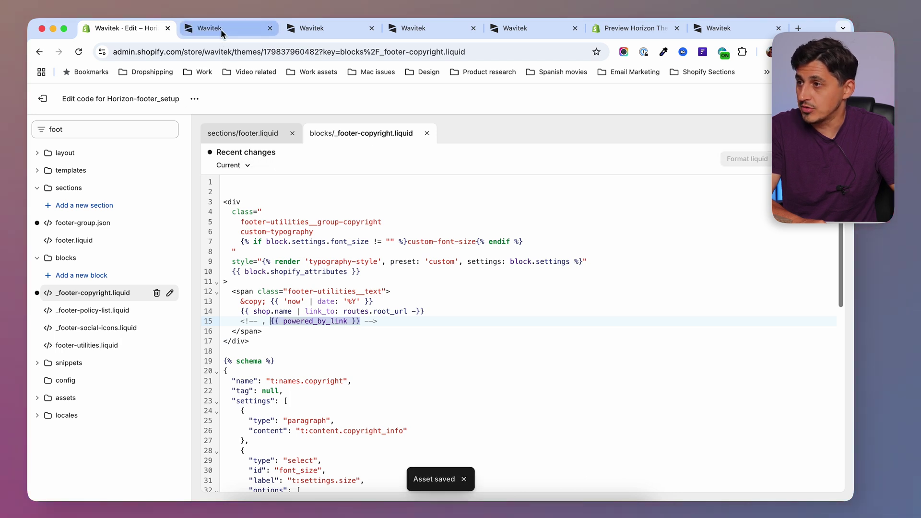
# Reload the store preview and check the copyright line in the footer
pyautogui.click(221, 28)
pyautogui.click(75, 54)
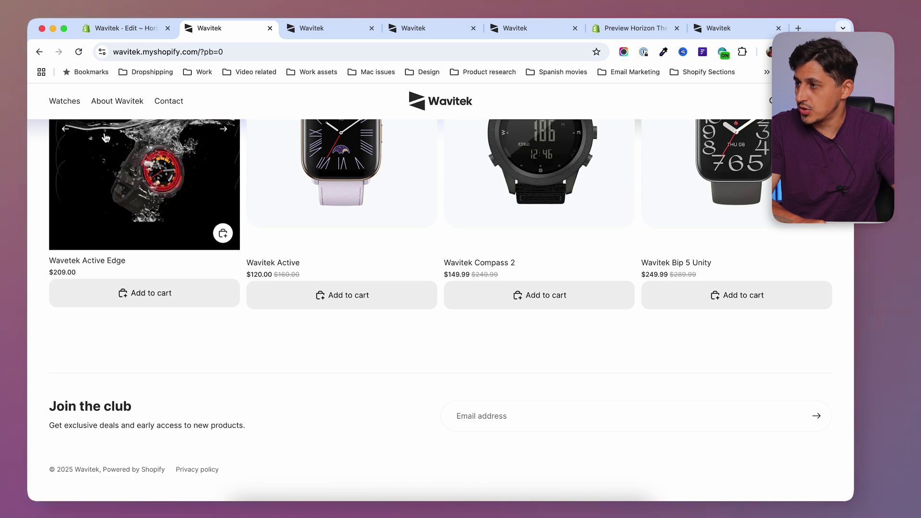
pyautogui.click(78, 51)
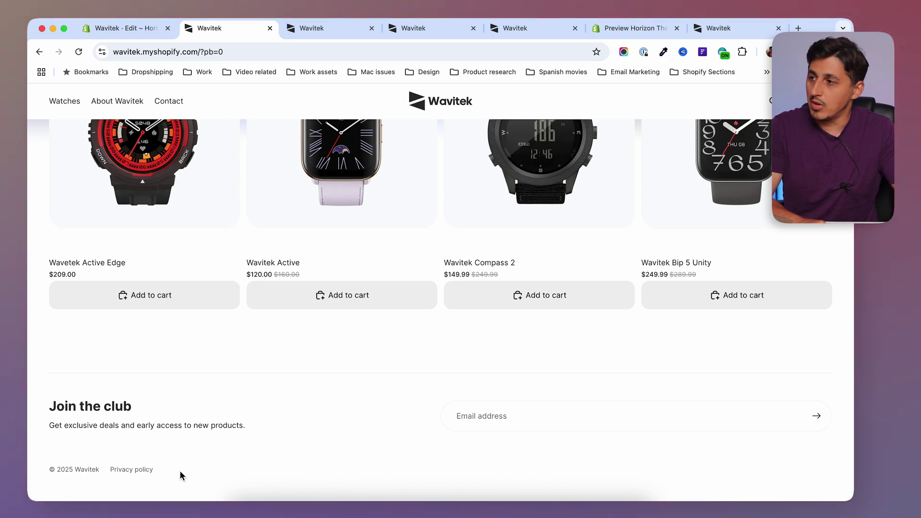
# Open the admin's Themes page in a separate browser tab, leaving the code editor open
pyautogui.click(135, 29)
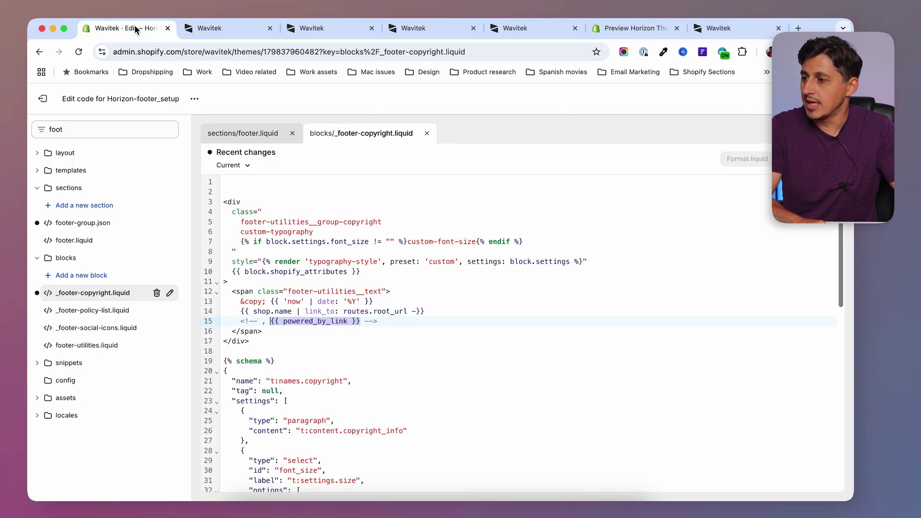
pyautogui.rightClick(46, 104)
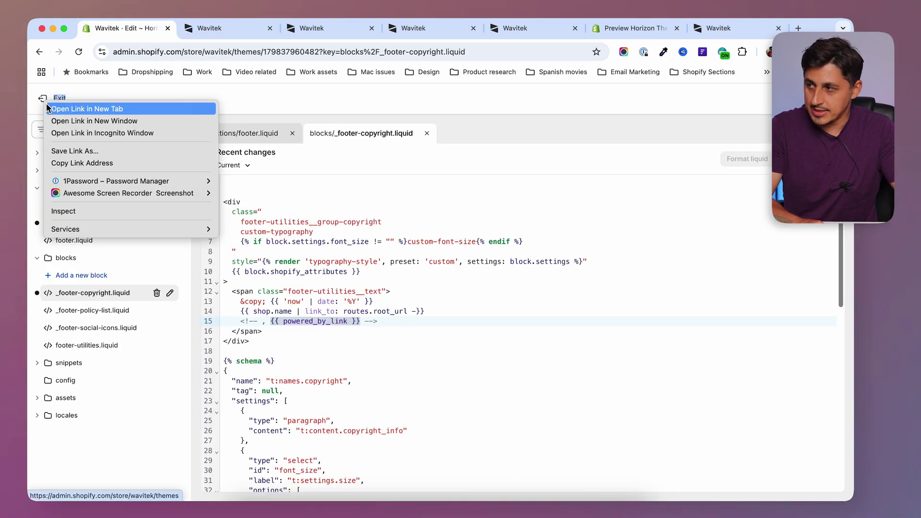
pyautogui.click(59, 110)
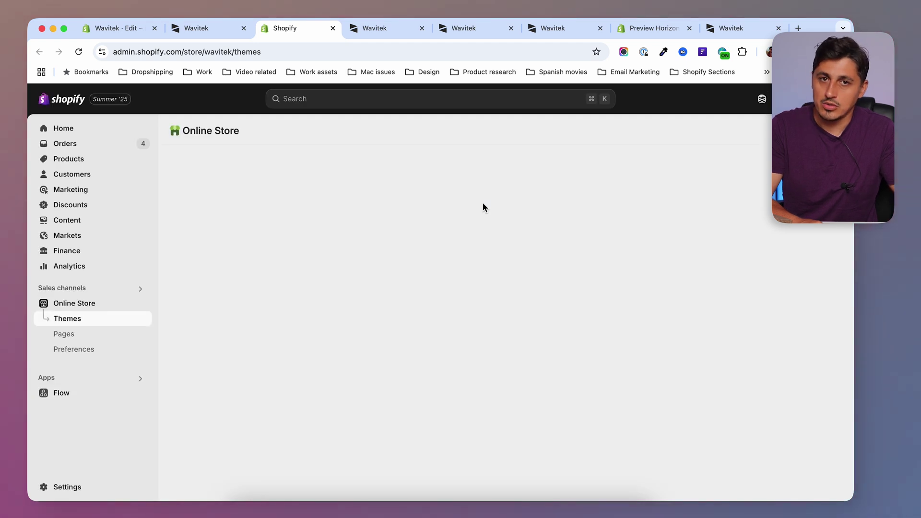
# Open the store's Policies settings and compare the written policies with the policy links in the storefront footer
pyautogui.click(71, 487)
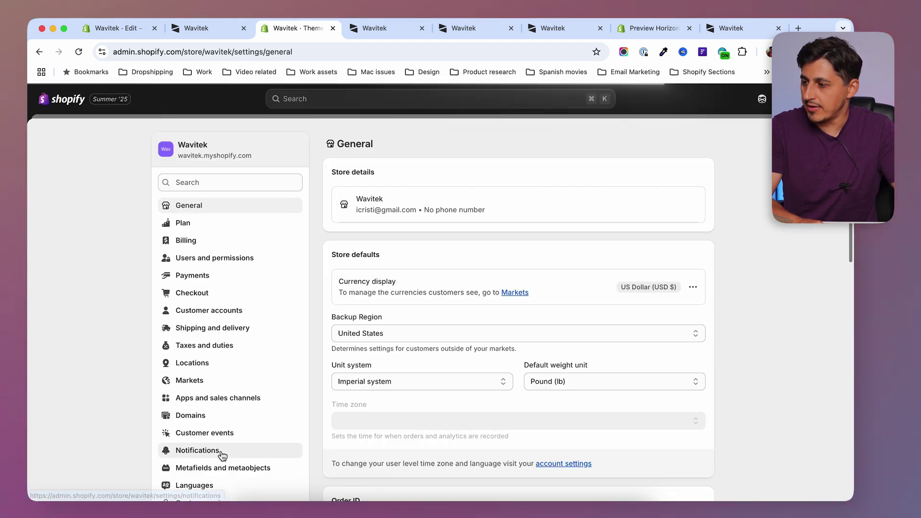
pyautogui.scroll(-4, 221, 455)
pyautogui.scroll(-4, 216, 427)
pyautogui.scroll(3, 214, 422)
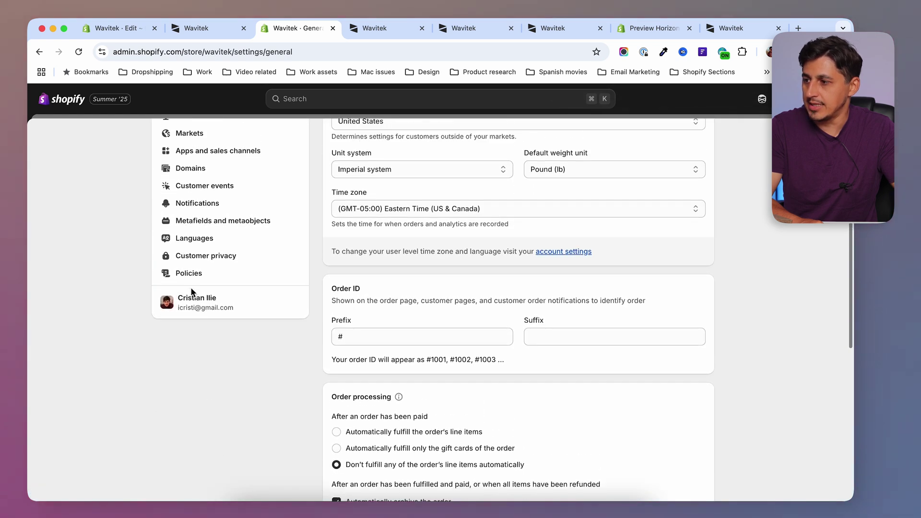
pyautogui.click(192, 273)
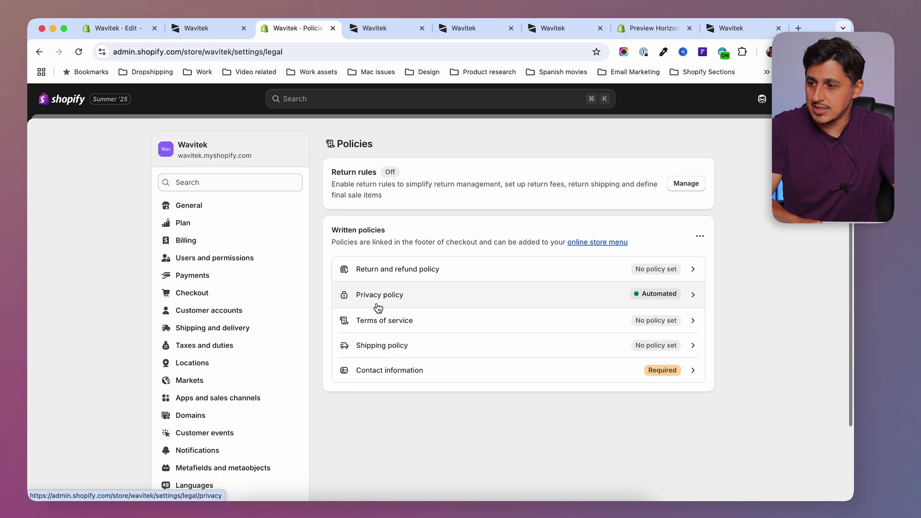
pyautogui.click(206, 29)
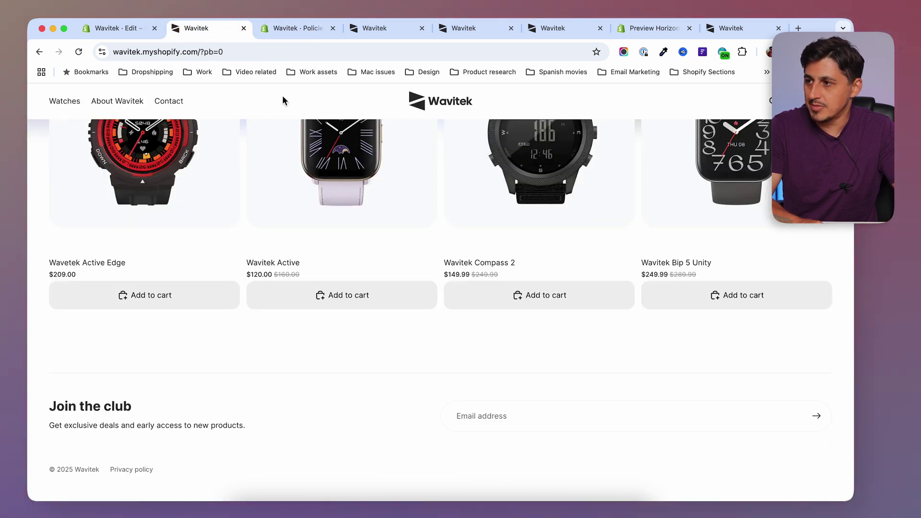
pyautogui.click(288, 29)
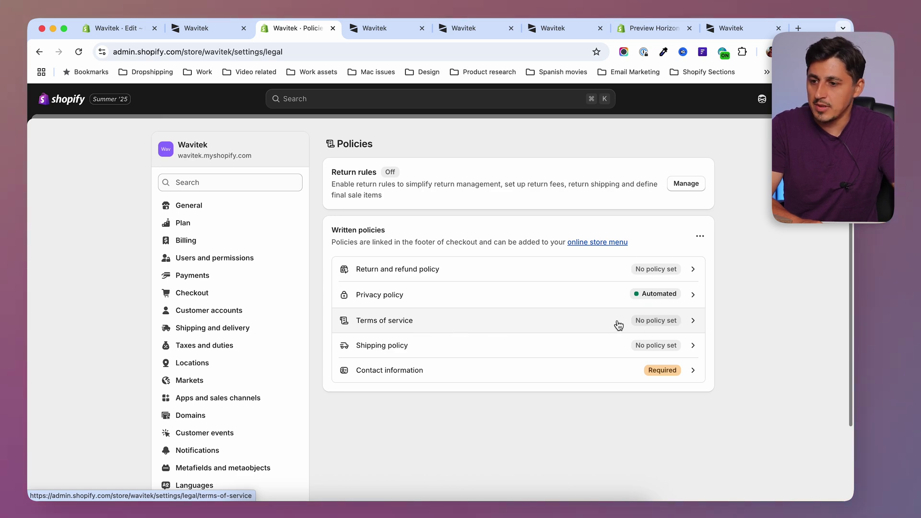
# Fill the Terms of service policy with the built-in template, review its text and contact placeholders, and publish it
pyautogui.click(562, 328)
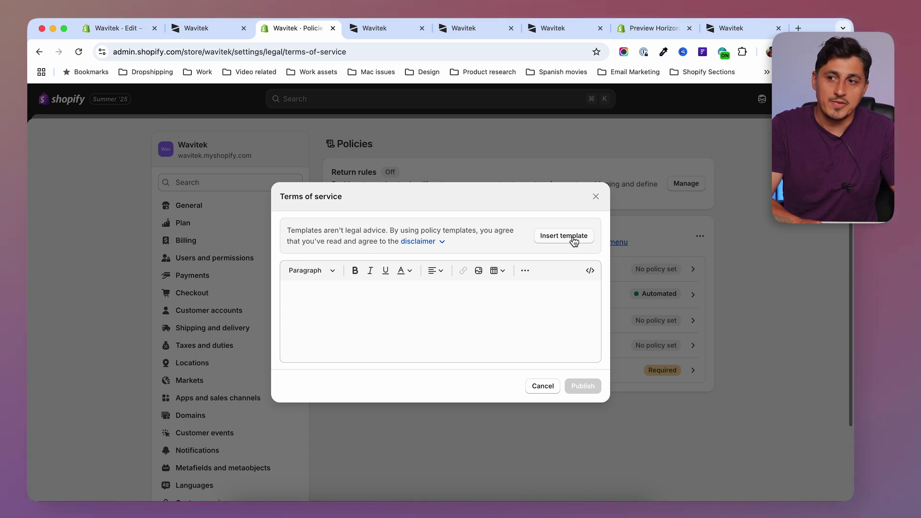
pyautogui.click(564, 236)
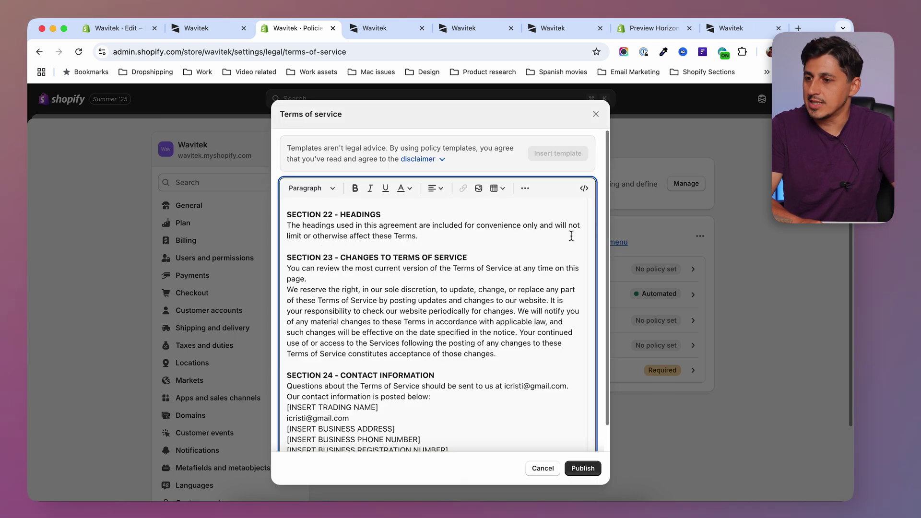
pyautogui.scroll(4, 446, 302)
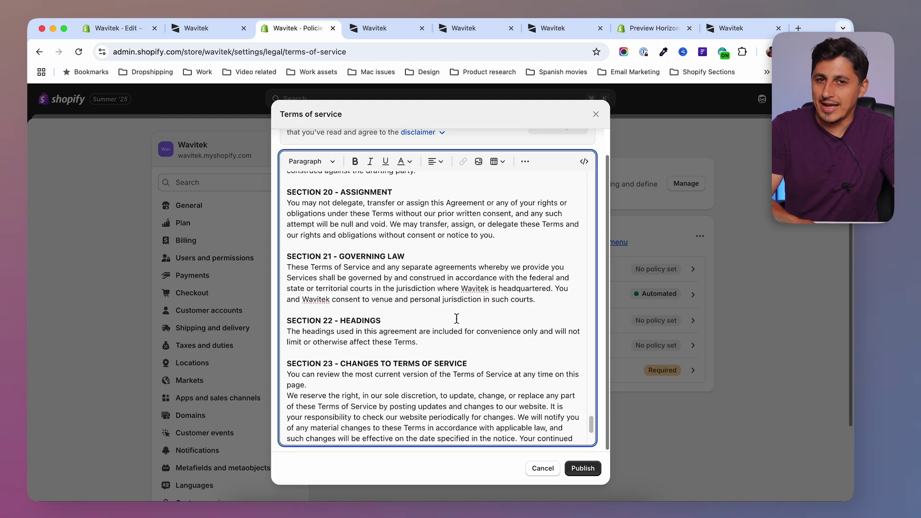
pyautogui.scroll(-4, 457, 318)
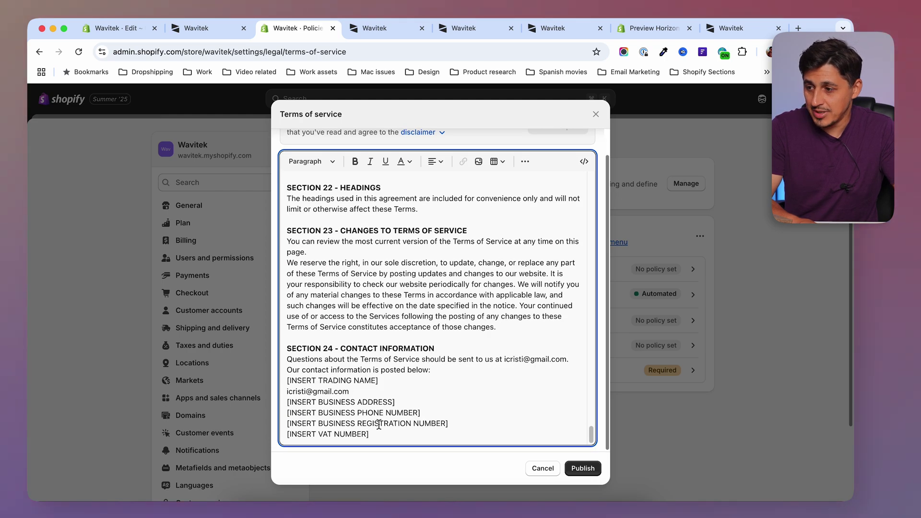
pyautogui.scroll(20, 372, 361)
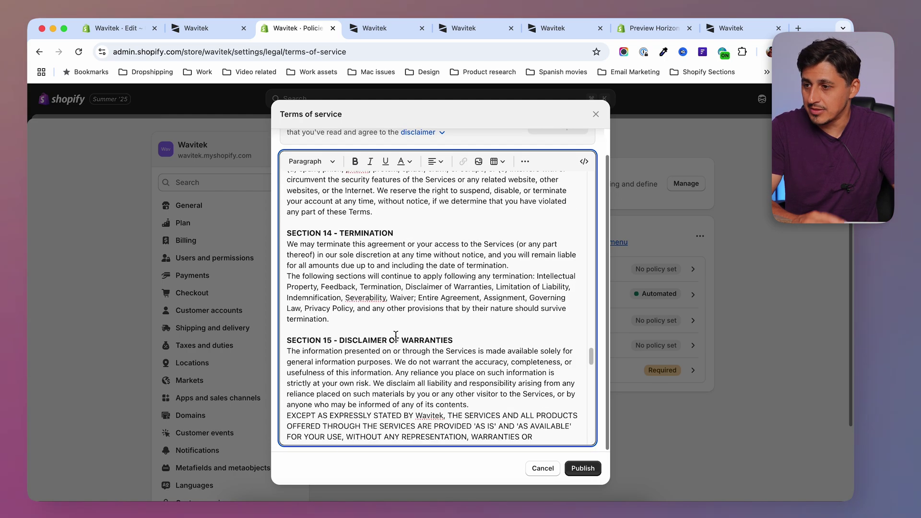
pyautogui.scroll(2, 359, 336)
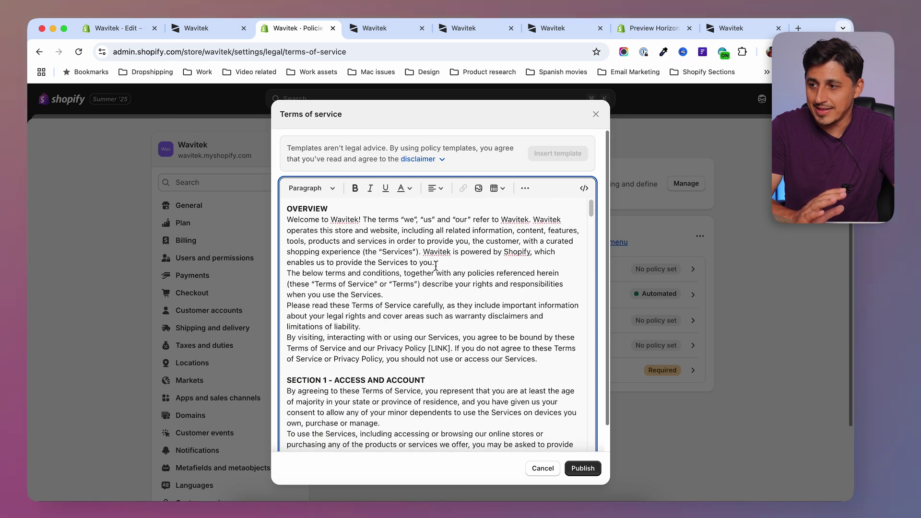
pyautogui.click(746, 324)
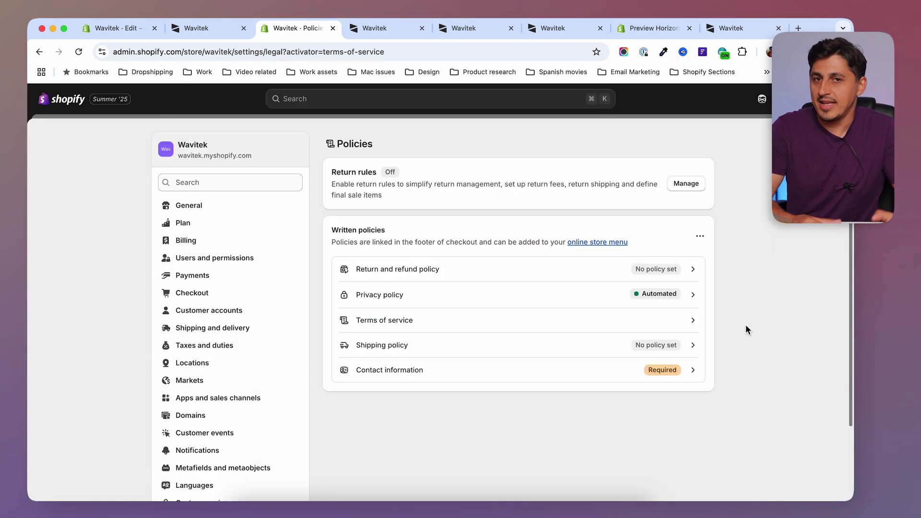
# Reopen the Terms of service policy, look through its text and close it without changes
pyautogui.click(475, 322)
pyautogui.scroll(-5, 401, 236)
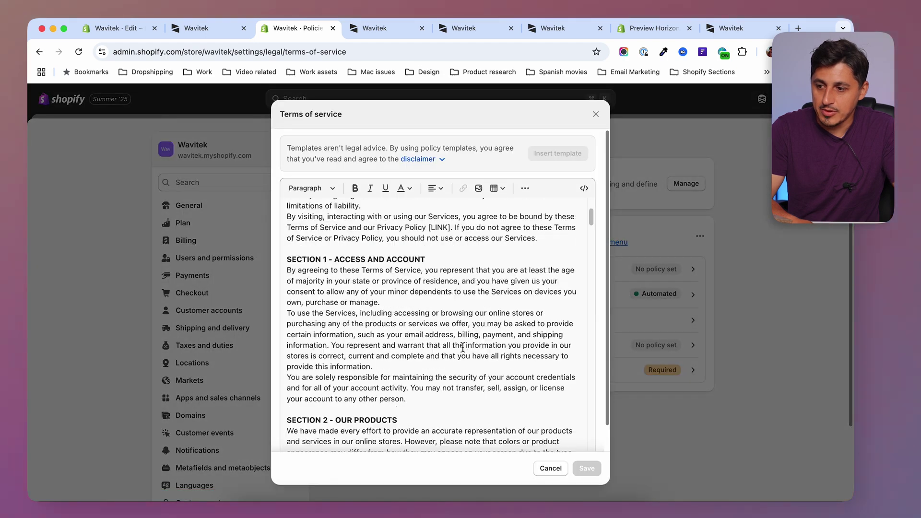
pyautogui.scroll(5, 432, 288)
pyautogui.click(596, 114)
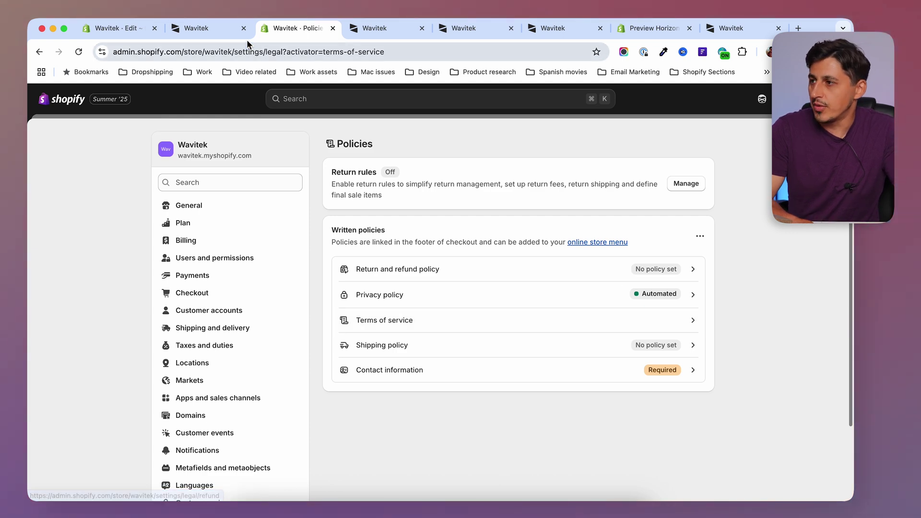
# Check the policy links in the storefront footer against the list of written policies
pyautogui.click(200, 30)
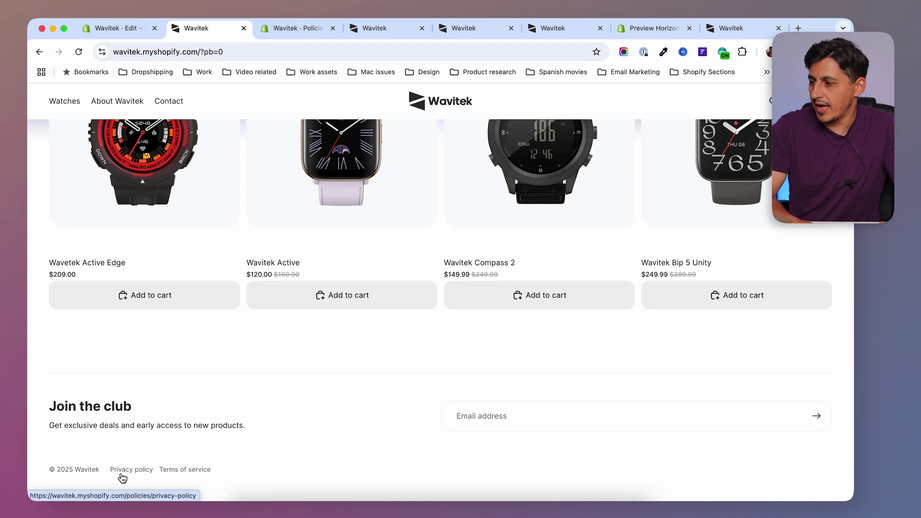
pyautogui.click(293, 27)
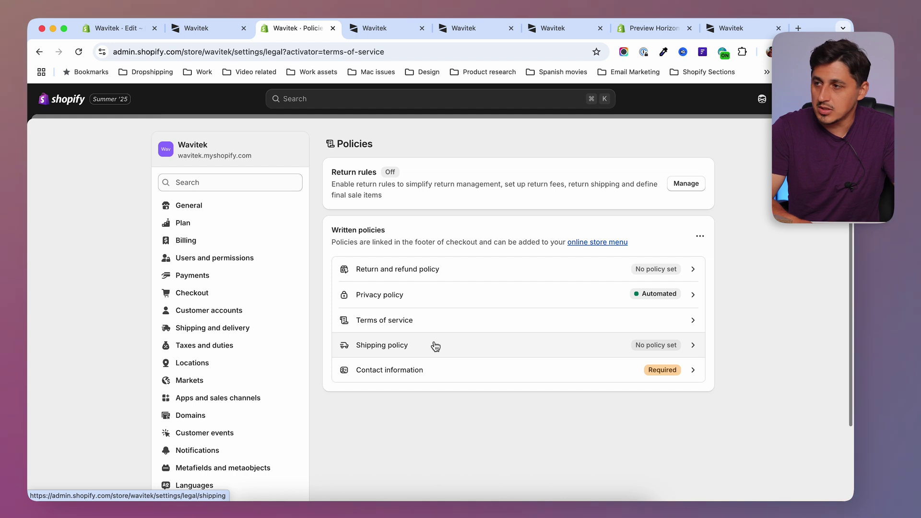
pyautogui.click(201, 28)
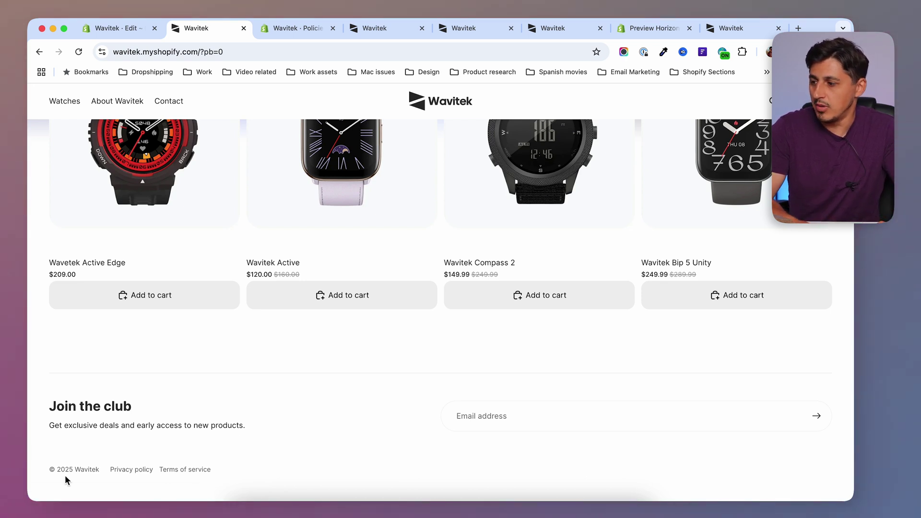
pyautogui.click(288, 28)
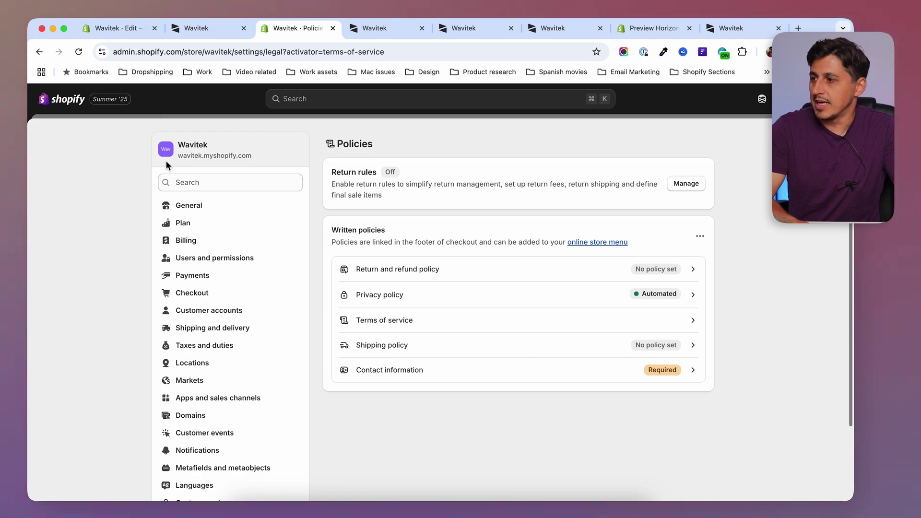
# Open the current theme Horizon-footer_setup in the theme editor and expand its Footer section
pyautogui.click(595, 242)
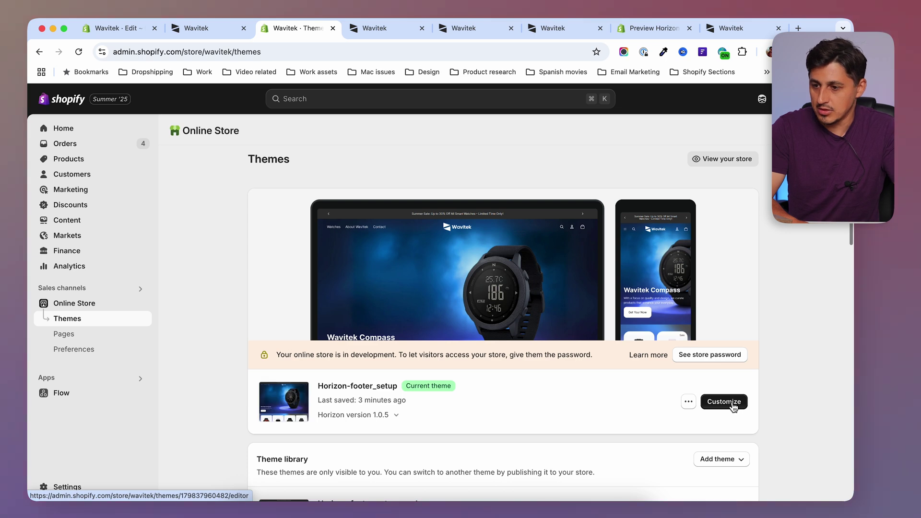
pyautogui.scroll(-3, 787, 456)
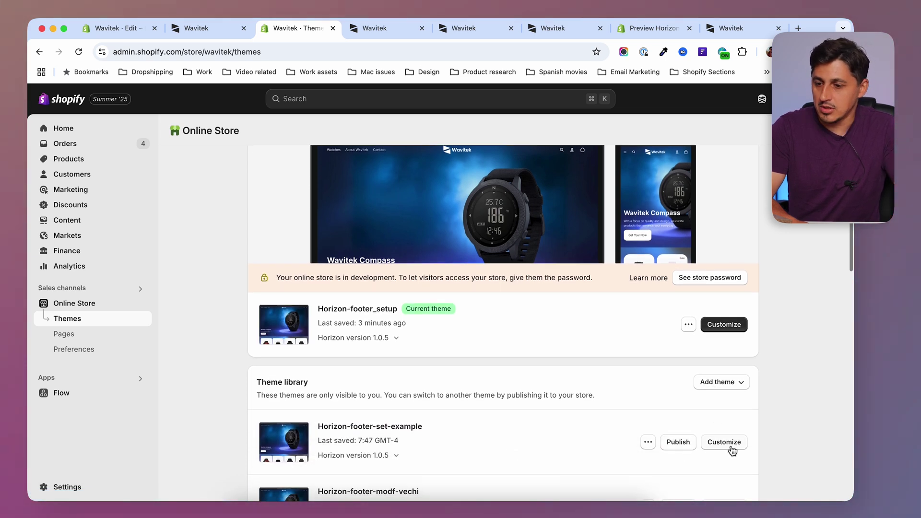
pyautogui.scroll(-2, 368, 365)
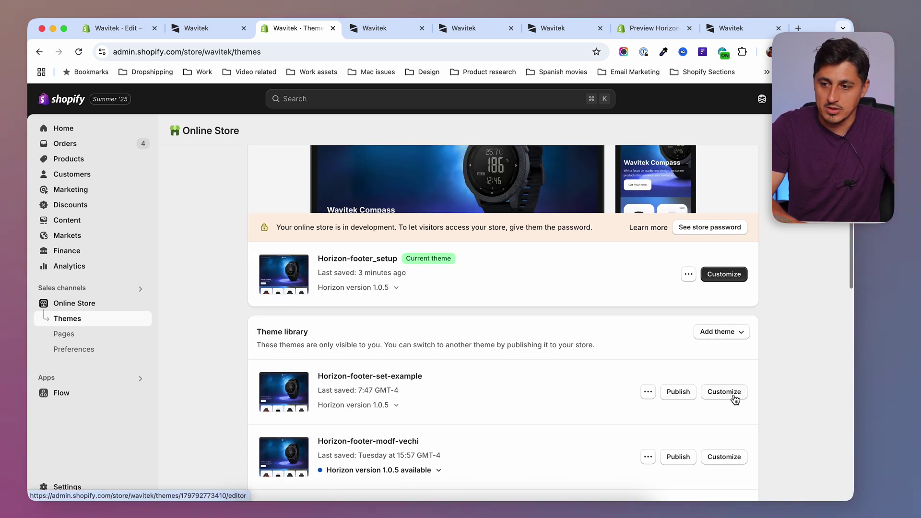
pyautogui.scroll(2, 695, 422)
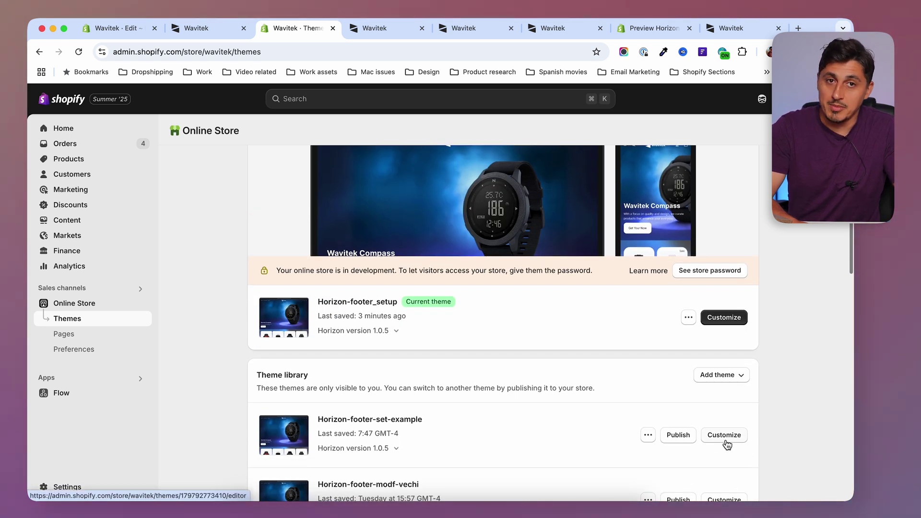
pyautogui.click(648, 435)
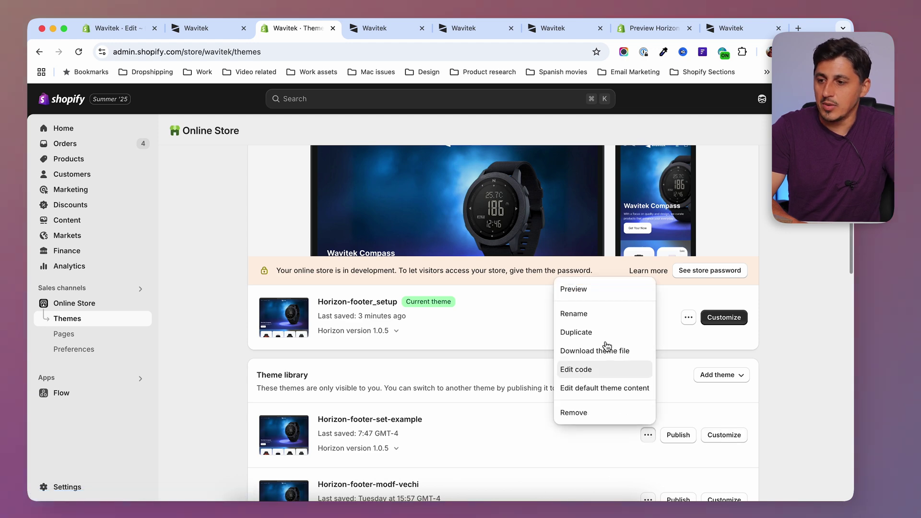
pyautogui.click(802, 414)
pyautogui.scroll(3, 796, 398)
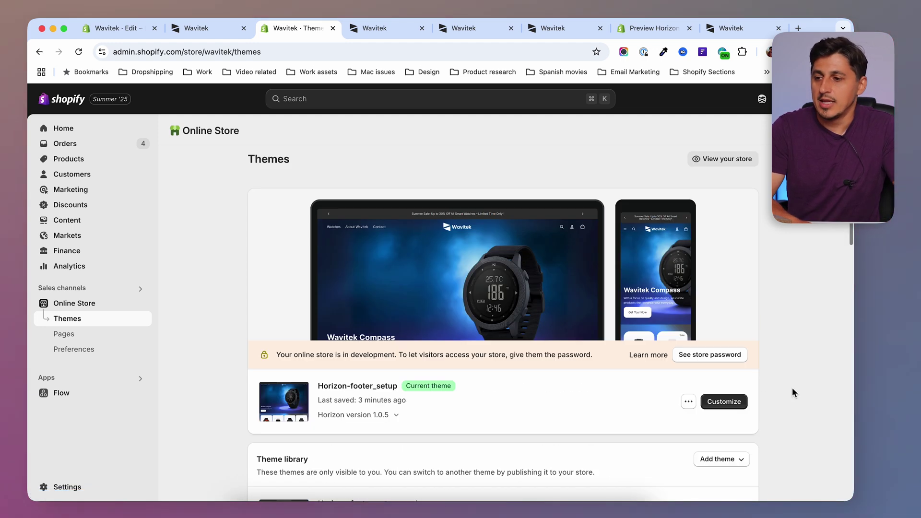
pyautogui.click(724, 402)
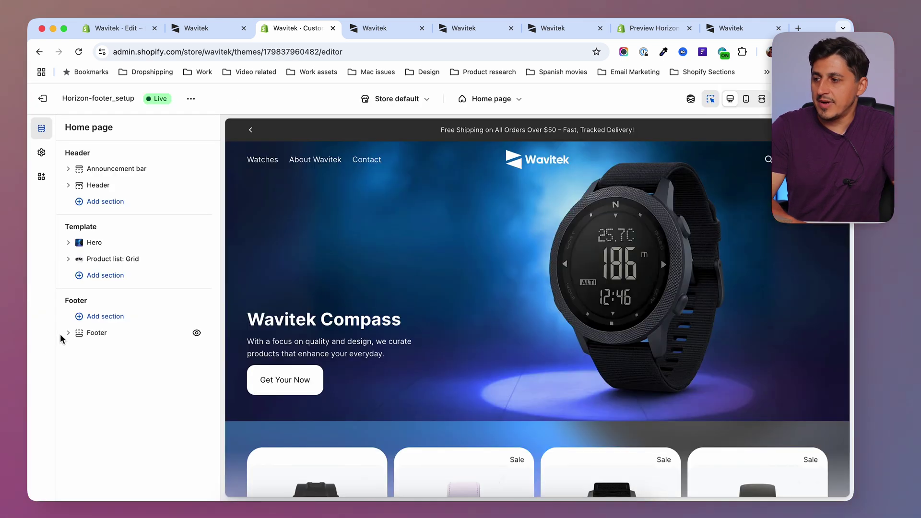
pyautogui.click(68, 333)
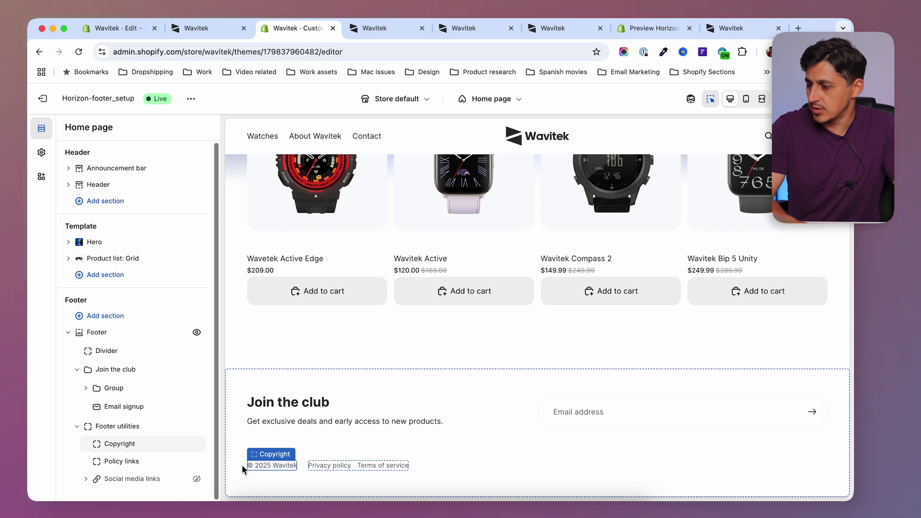
# Try the Uppercase case on the footer's Policy links block, restore Default and return to the section list
pyautogui.click(130, 464)
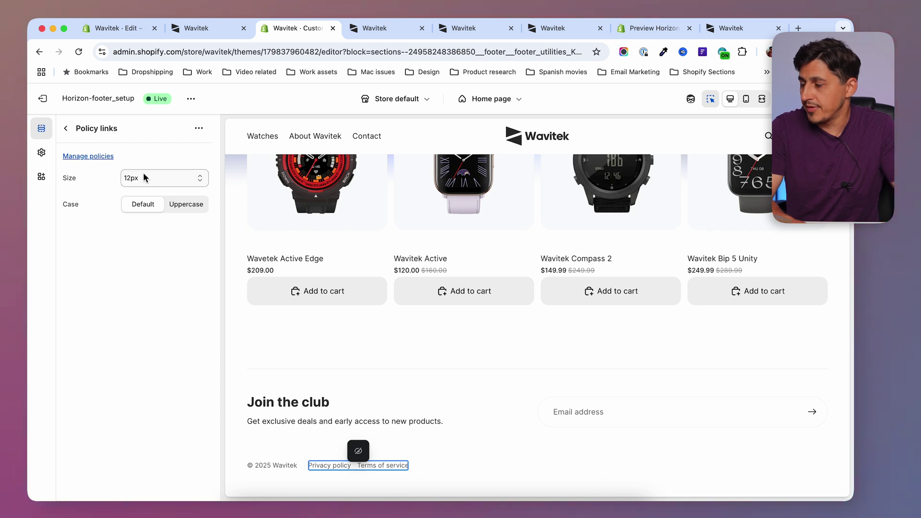
pyautogui.click(188, 208)
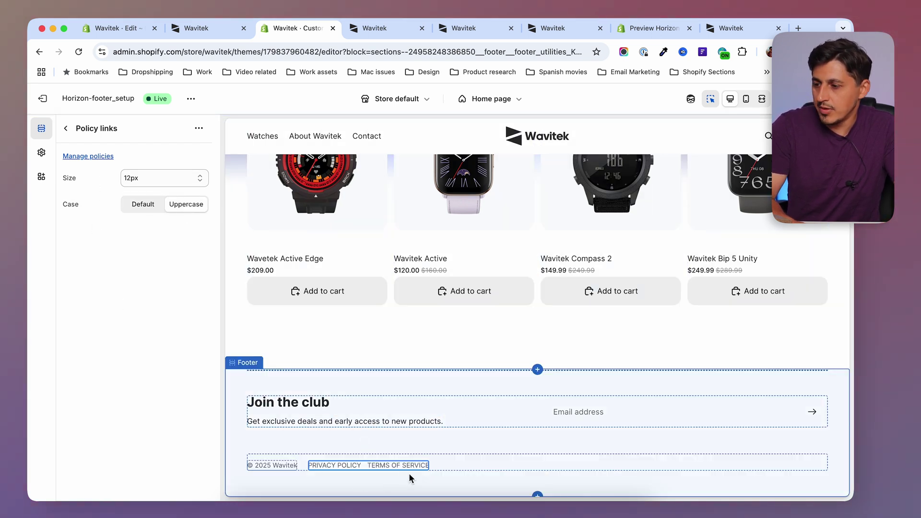
pyautogui.click(143, 205)
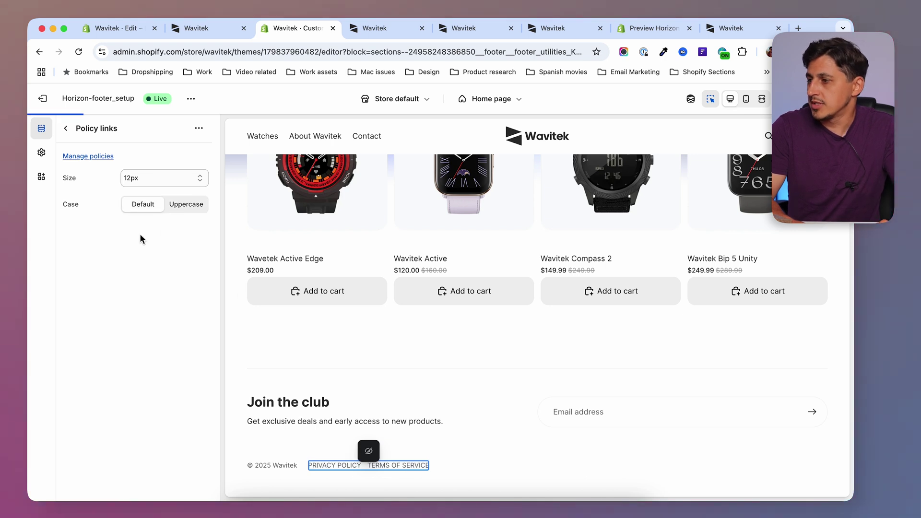
pyautogui.click(66, 129)
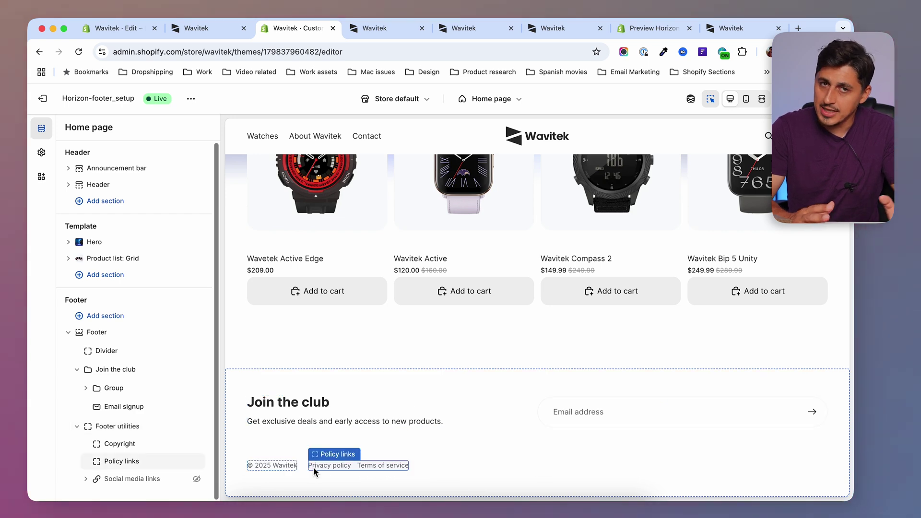
# Examine the footer utilities row on another open storefront page, and return to the theme editor
pyautogui.click(369, 28)
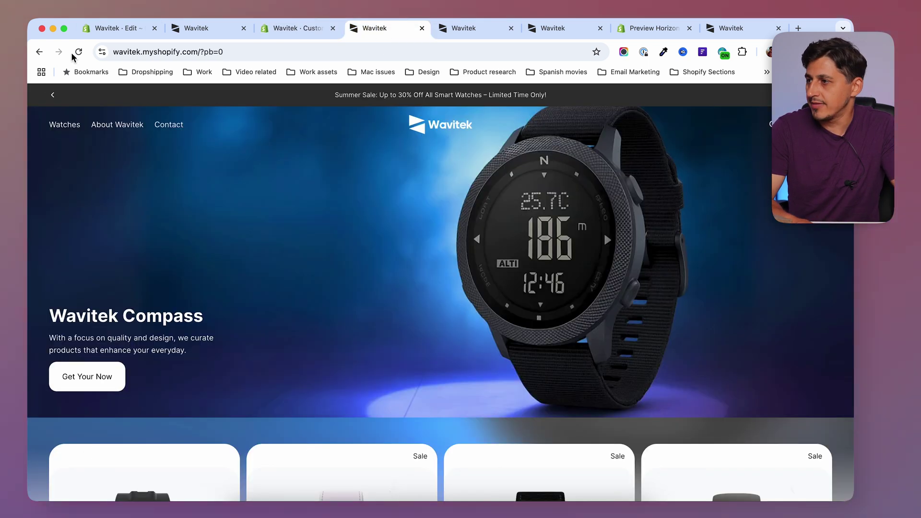
pyautogui.scroll(-15, 471, 325)
pyautogui.scroll(1, 510, 399)
pyautogui.scroll(-1, 504, 396)
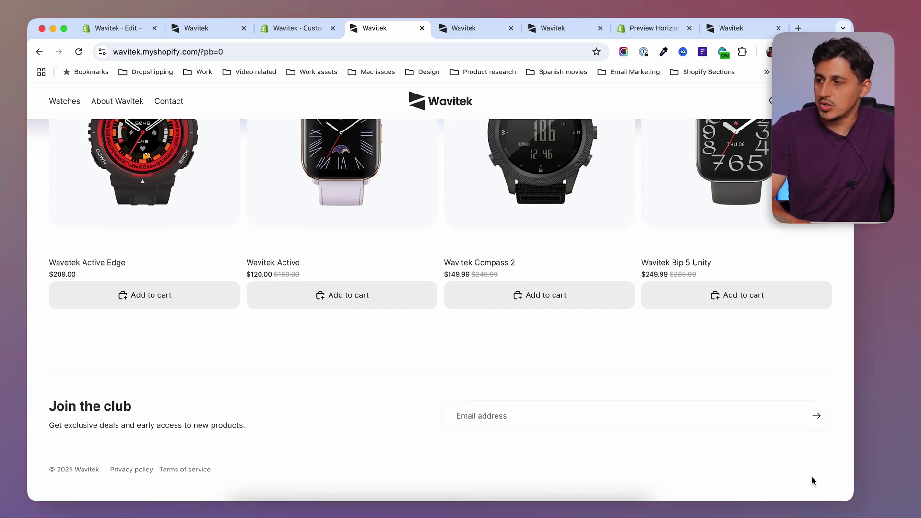
pyautogui.click(302, 28)
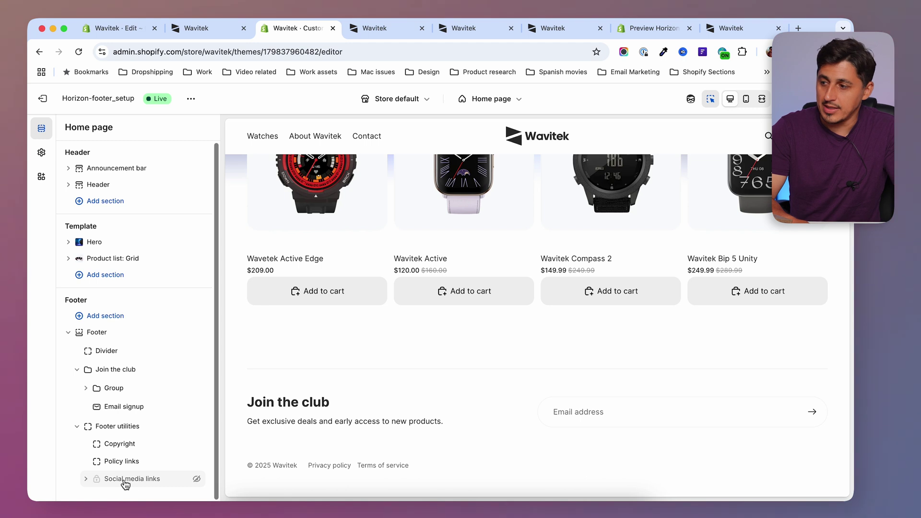
# Make the hidden Social media links block visible in the footer utilities and expand its list of networks
pyautogui.click(196, 479)
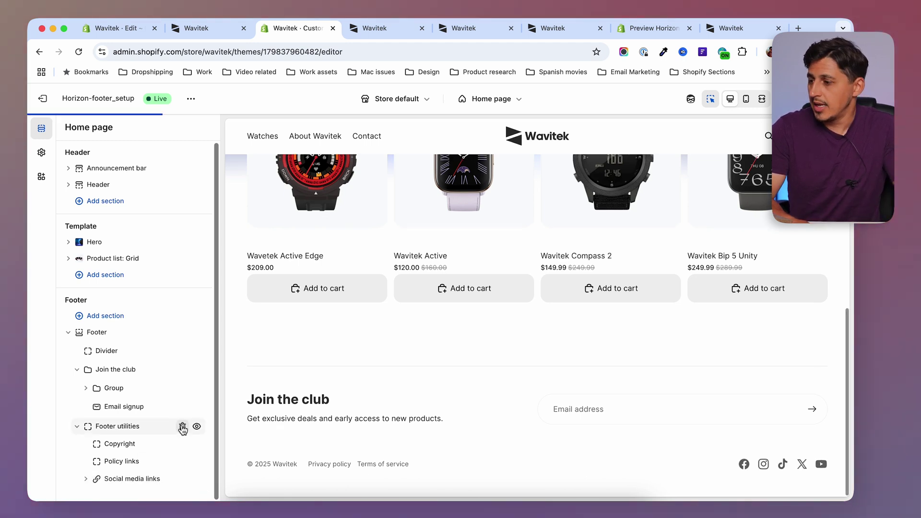
pyautogui.click(86, 479)
pyautogui.scroll(-2, 174, 447)
pyautogui.scroll(-2, 173, 447)
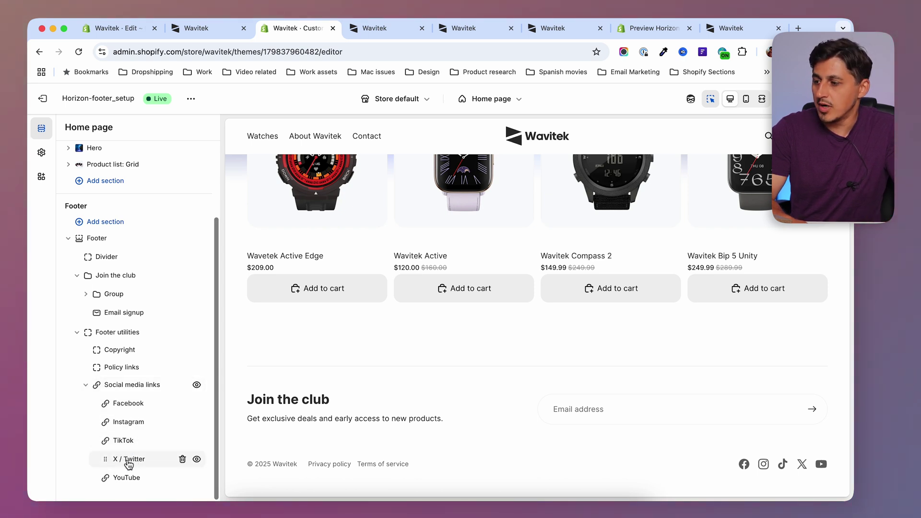
# Try removing the X / Twitter block from the footer's social media links
pyautogui.click(182, 459)
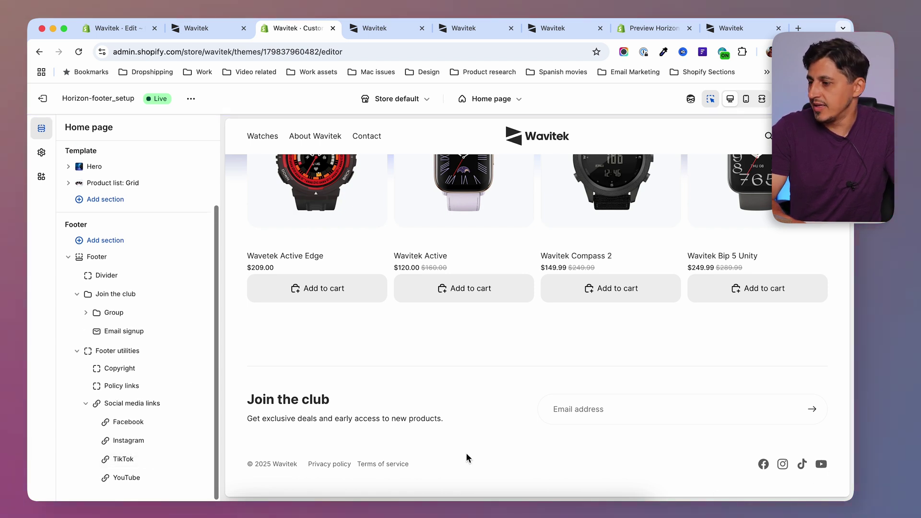
pyautogui.click(128, 423)
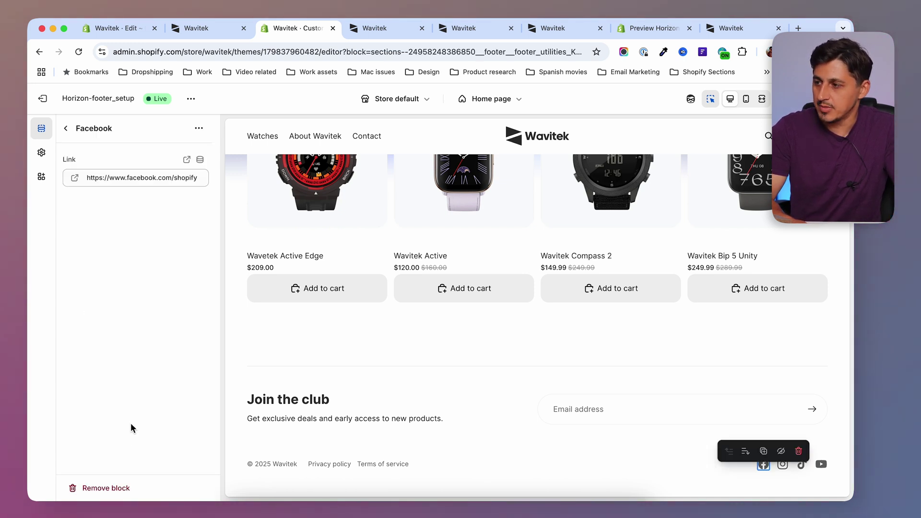
pyautogui.click(119, 178)
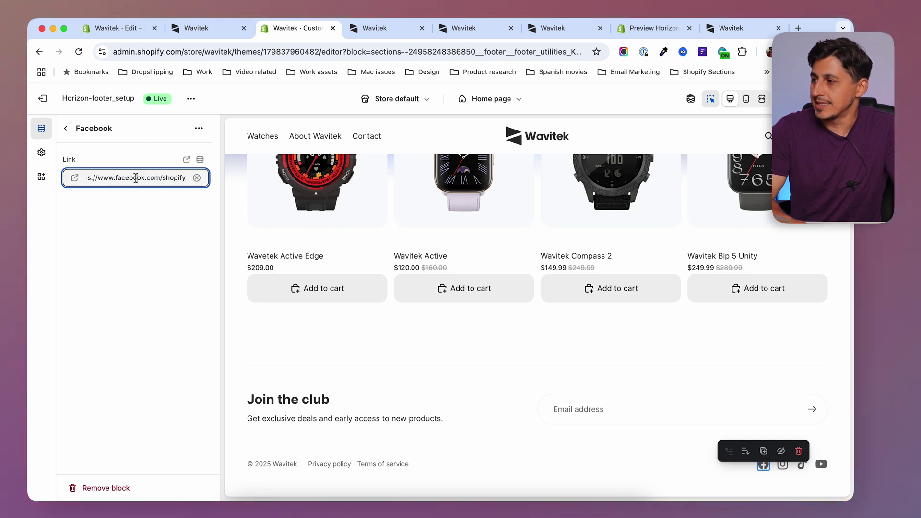
pyautogui.click(149, 240)
pyautogui.click(151, 178)
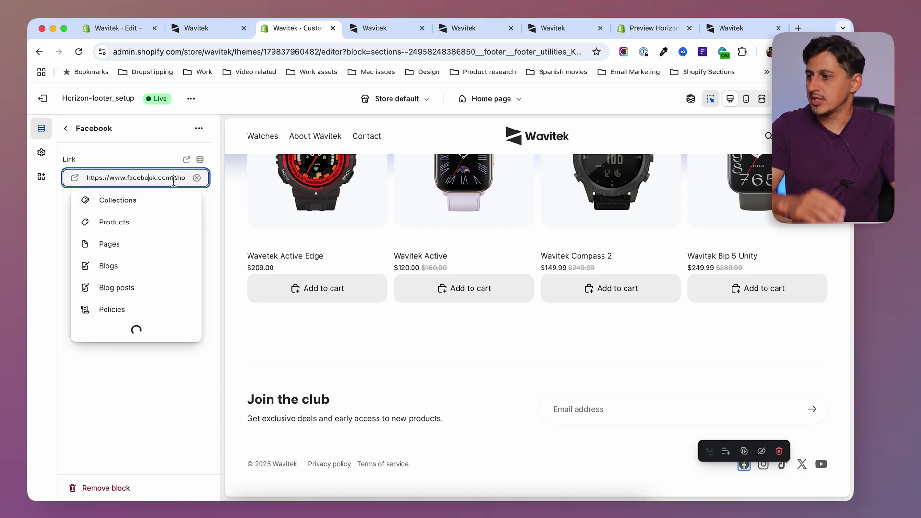
pyautogui.tripleClick(174, 181)
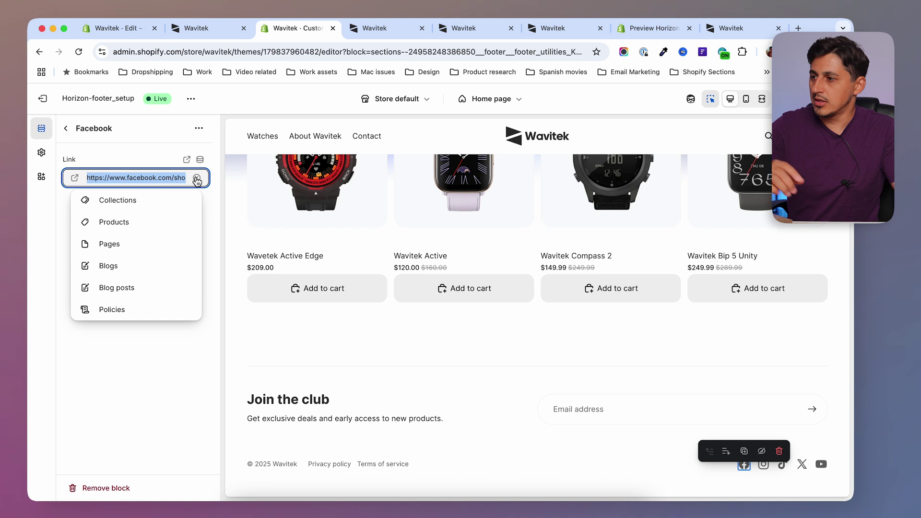
pyautogui.click(197, 178)
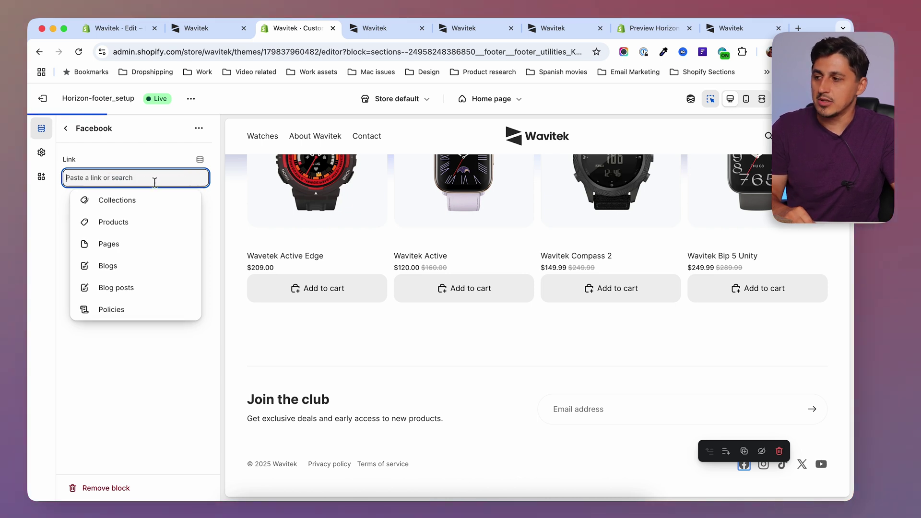
pyautogui.write('https://www.facebook.com/waviteck')
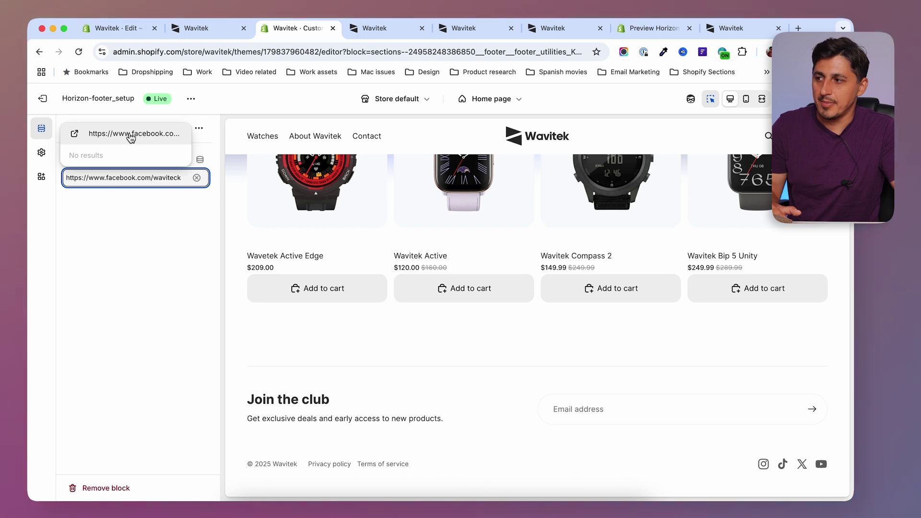
pyautogui.click(154, 137)
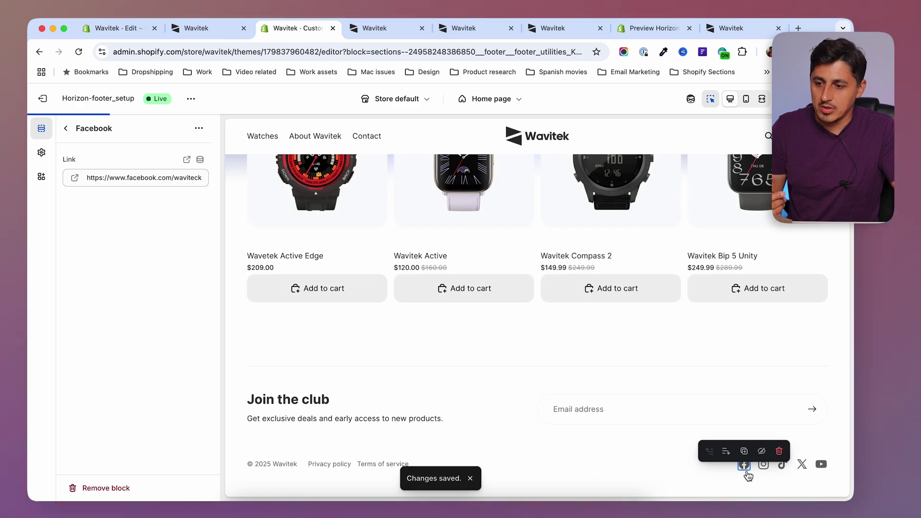
# Test the footer's Instagram icon on the storefront page, and return to the theme editor
pyautogui.hotkey('ctrl', 'Tab')
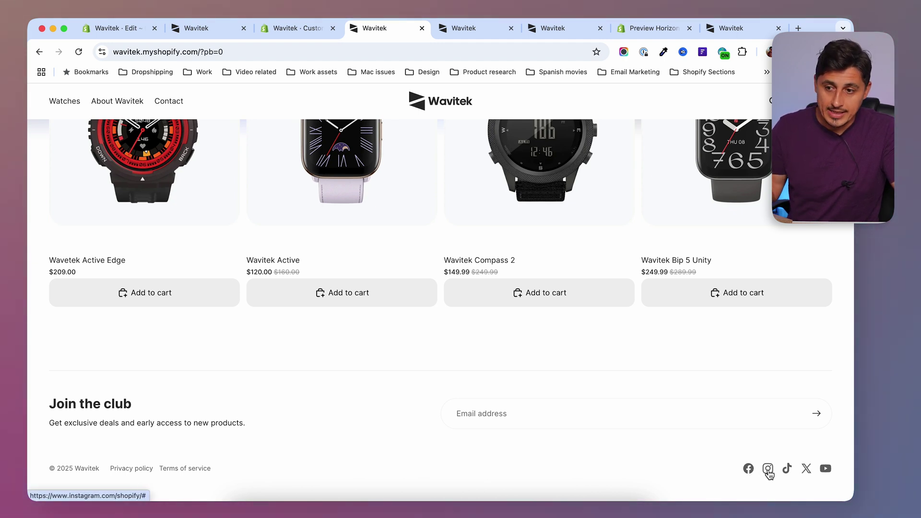
pyautogui.click(768, 469)
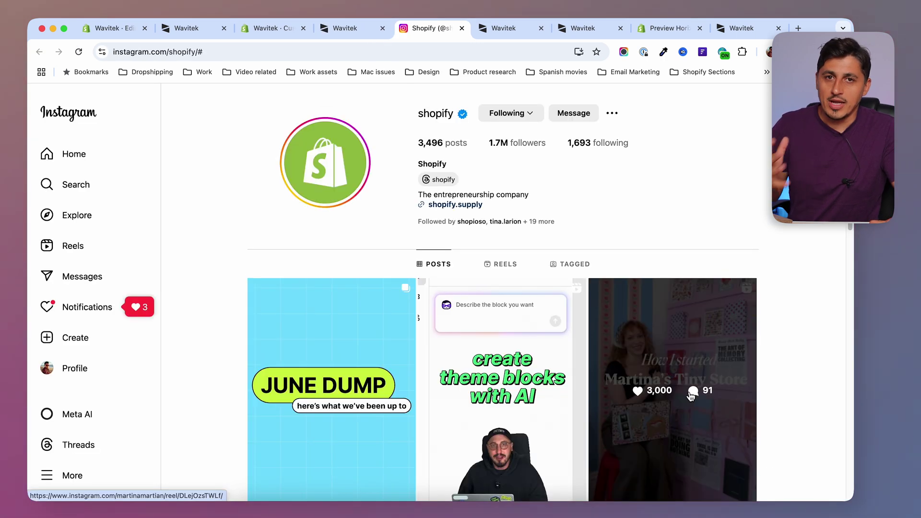
pyautogui.click(348, 28)
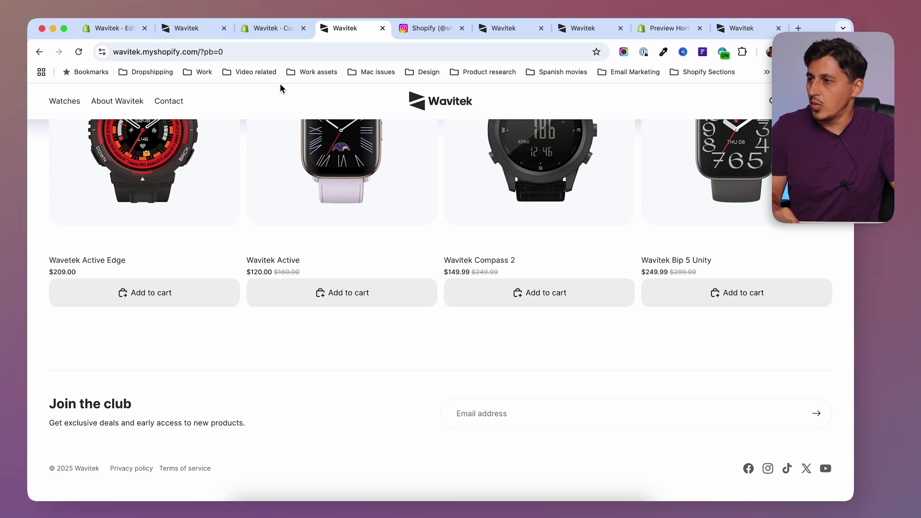
pyautogui.click(282, 29)
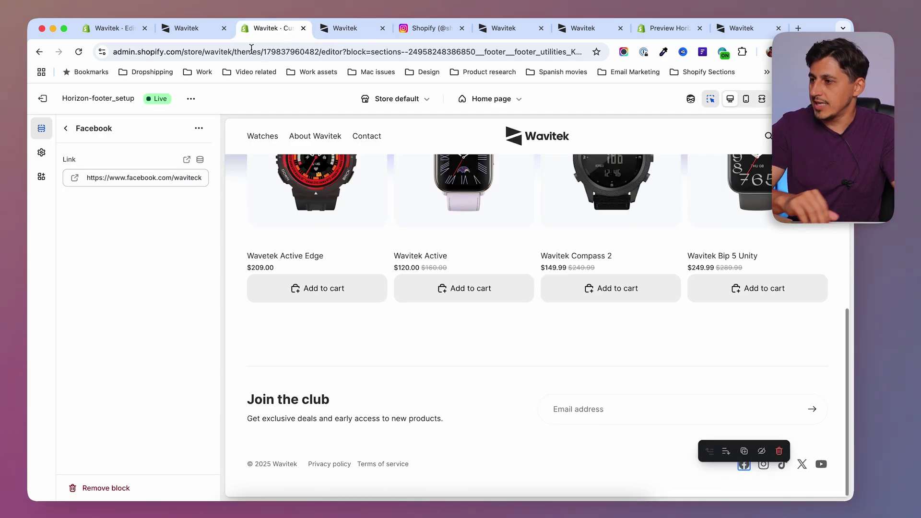
# Open the Footer section's settings, choose color scheme Scheme 4 and reduce the gap to 27 px
pyautogui.click(65, 128)
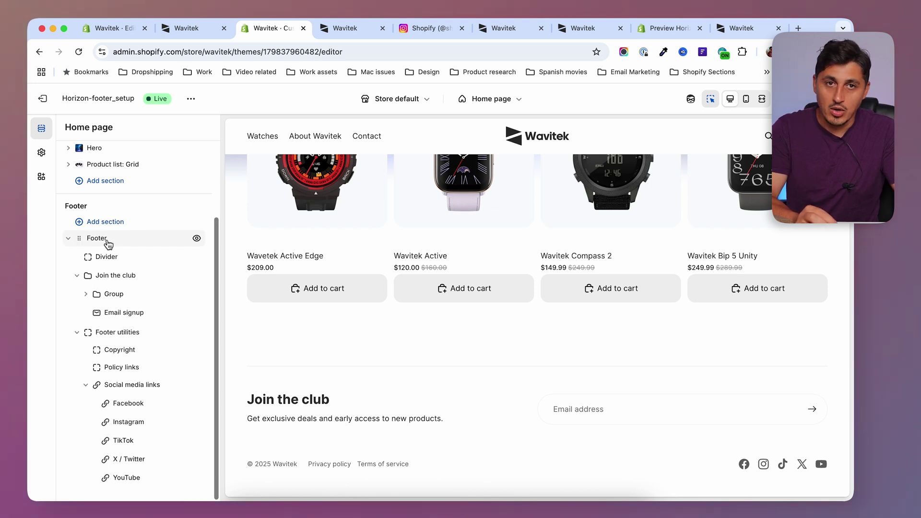
pyautogui.click(68, 239)
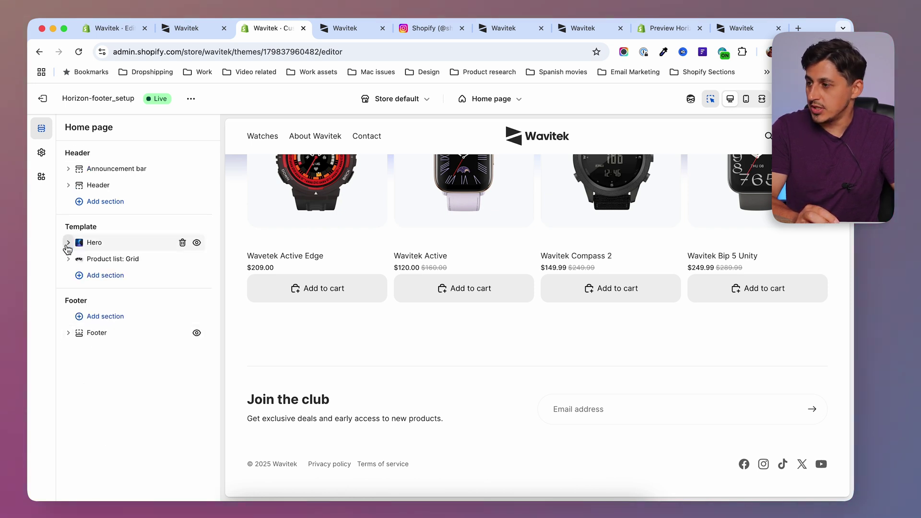
pyautogui.click(97, 333)
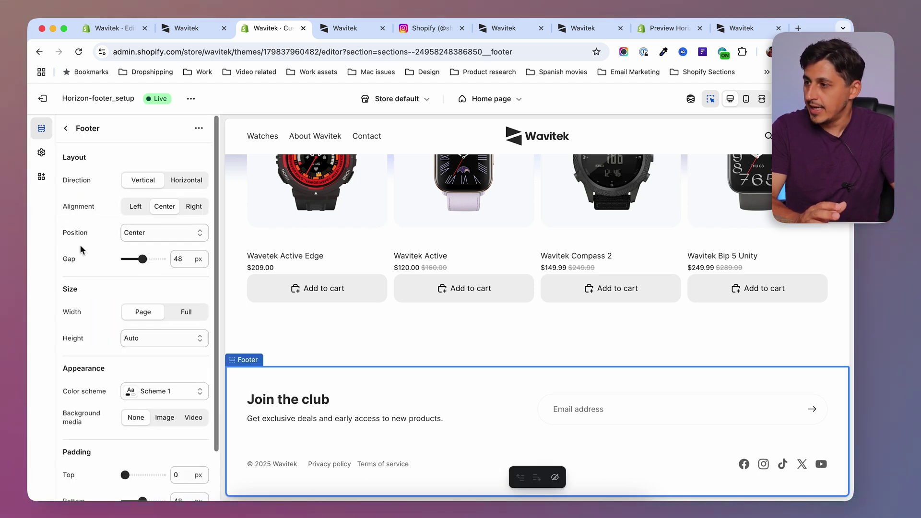
pyautogui.scroll(-1, 114, 369)
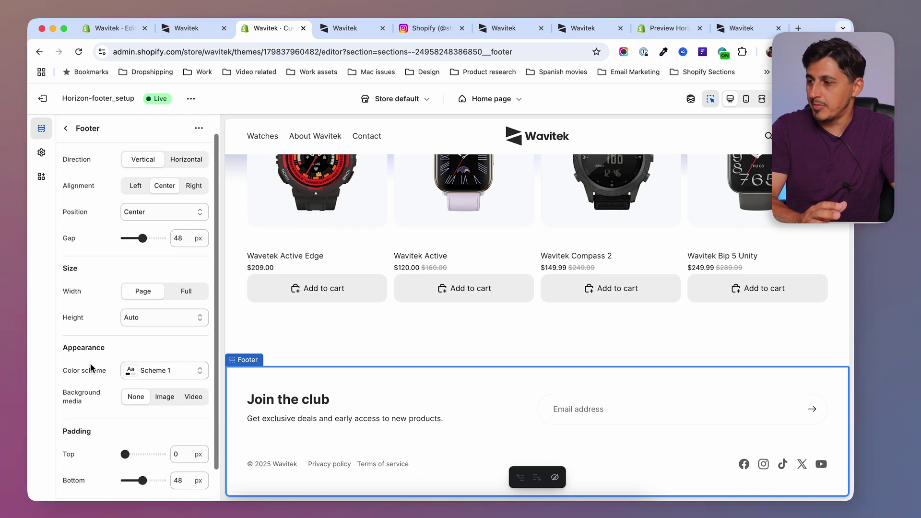
pyautogui.scroll(-2, 91, 368)
pyautogui.click(163, 338)
pyautogui.click(177, 200)
pyautogui.scroll(3, 111, 154)
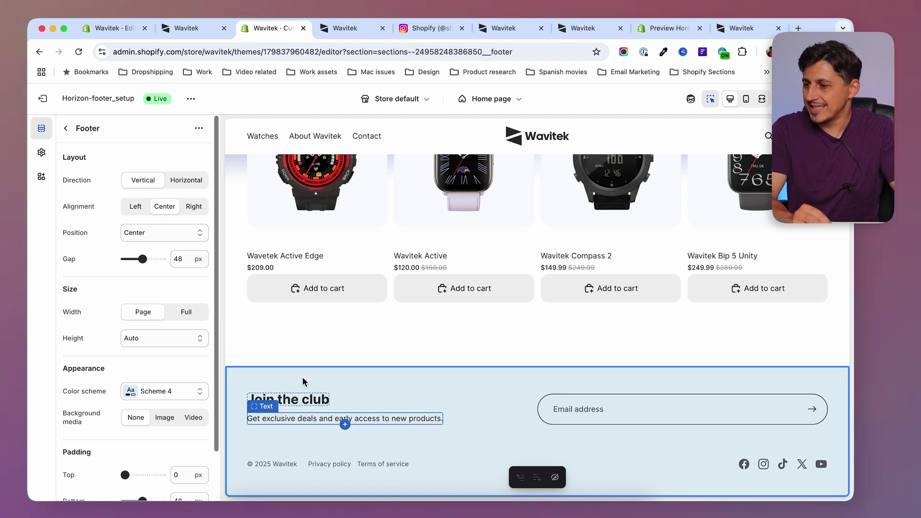
pyautogui.moveTo(143, 259); pyautogui.dragTo(135, 259)
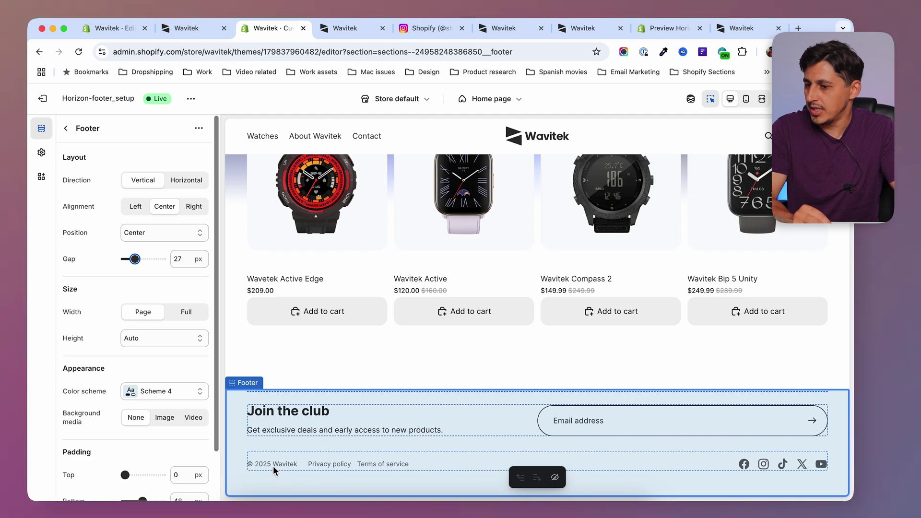
# Try the Full width on the Footer section, check it on the reloaded storefront, and restore the Page width
pyautogui.click(198, 317)
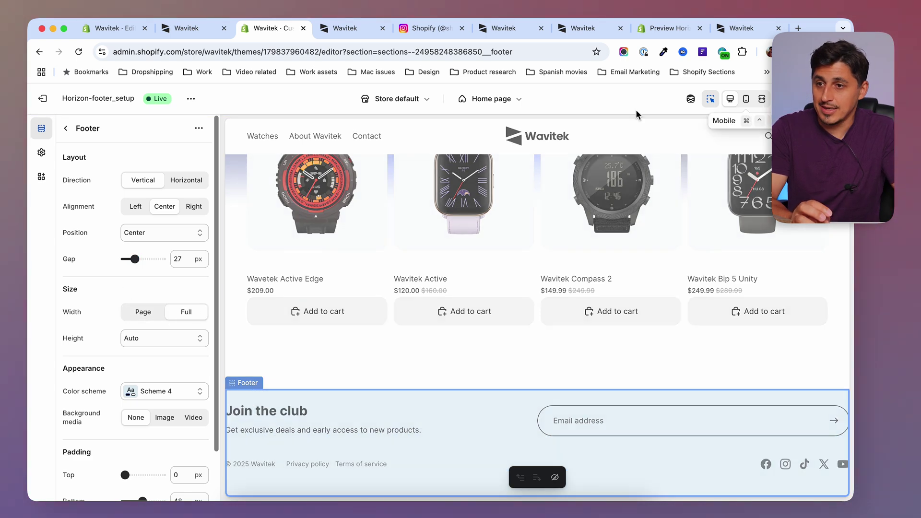
pyautogui.click(349, 29)
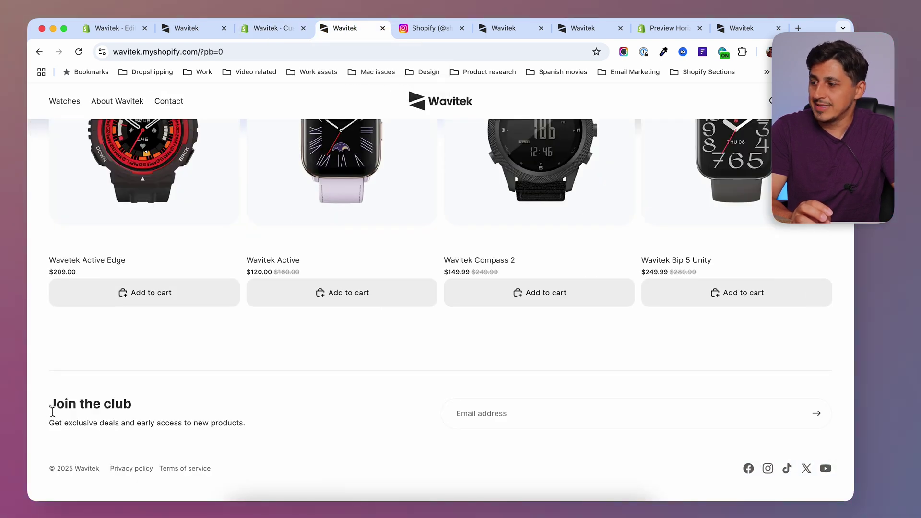
pyautogui.click(78, 52)
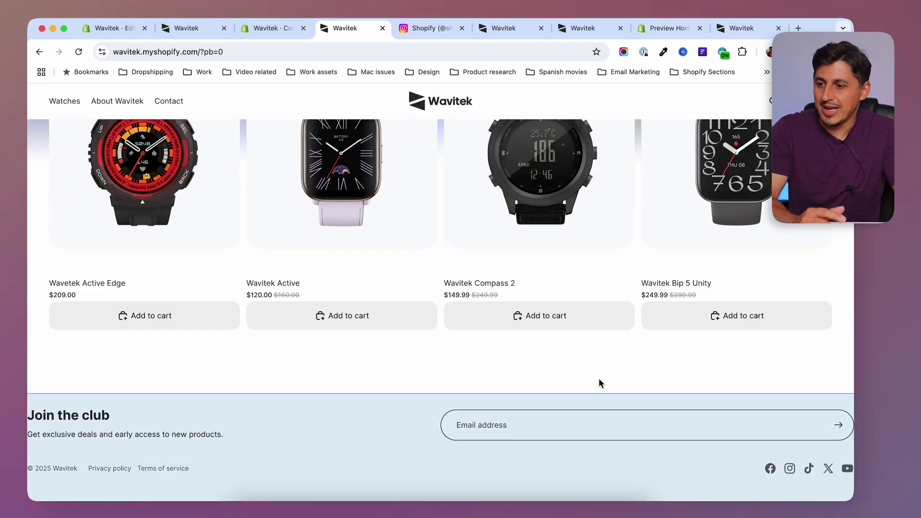
pyautogui.click(288, 32)
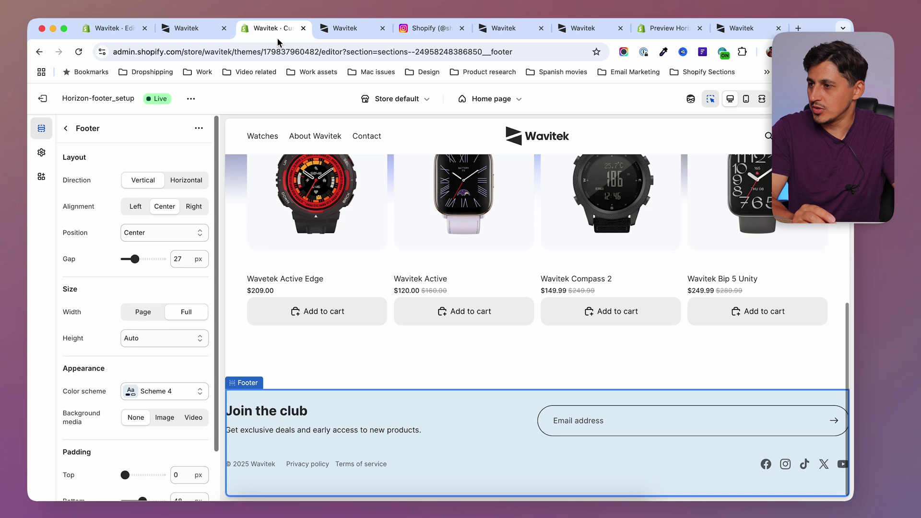
pyautogui.click(143, 312)
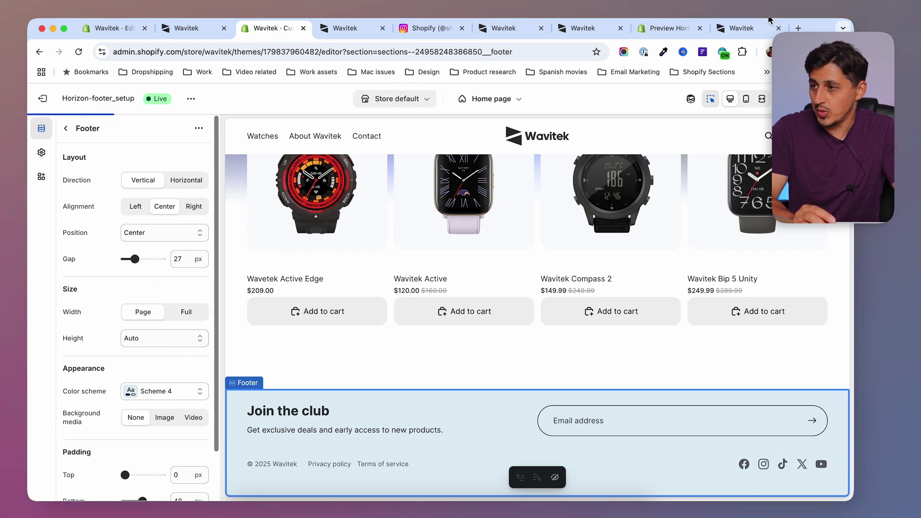
# Examine the page-width footer on the reloaded storefront home page, and review the Footer section's settings in the theme editor
pyautogui.click(345, 28)
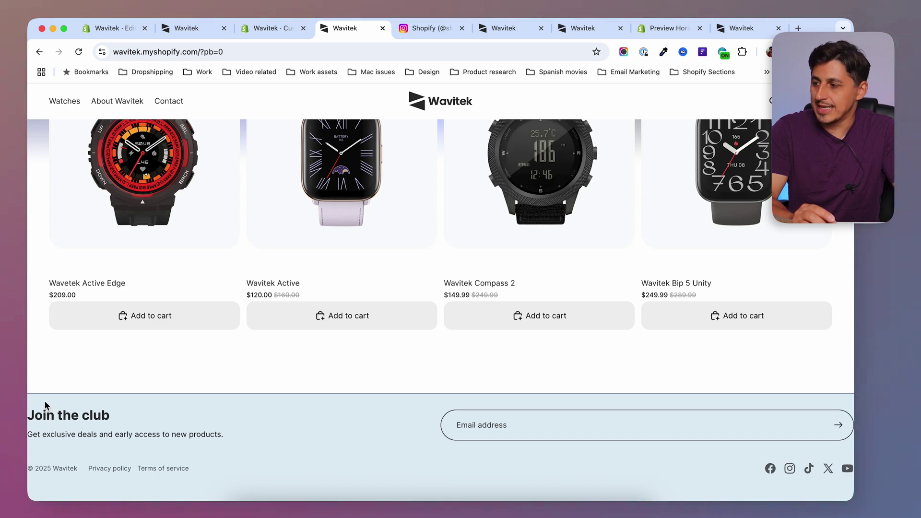
pyautogui.press('super+r')
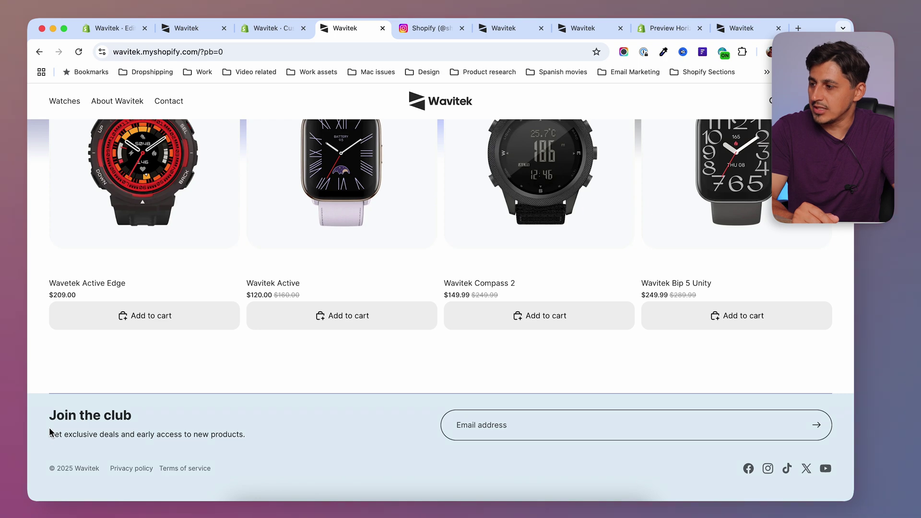
pyautogui.scroll(5, 49, 432)
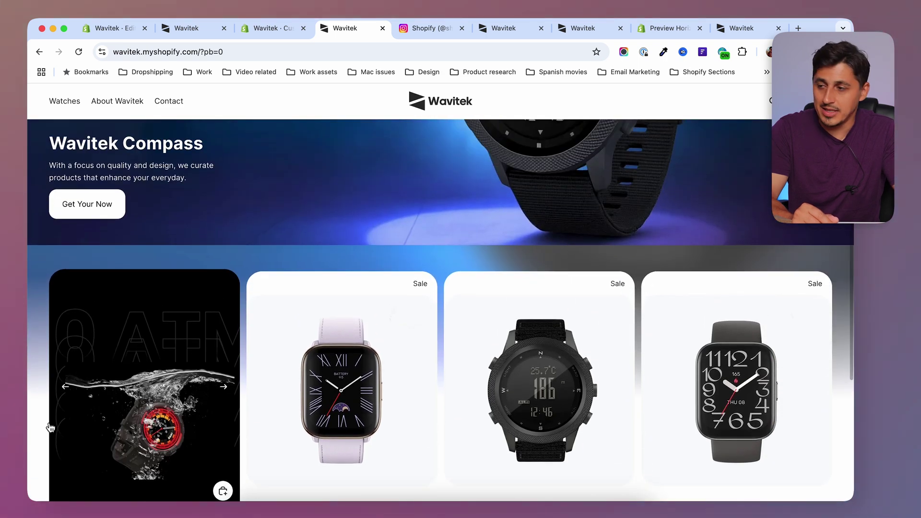
pyautogui.scroll(-2, 50, 427)
pyautogui.scroll(5, 51, 417)
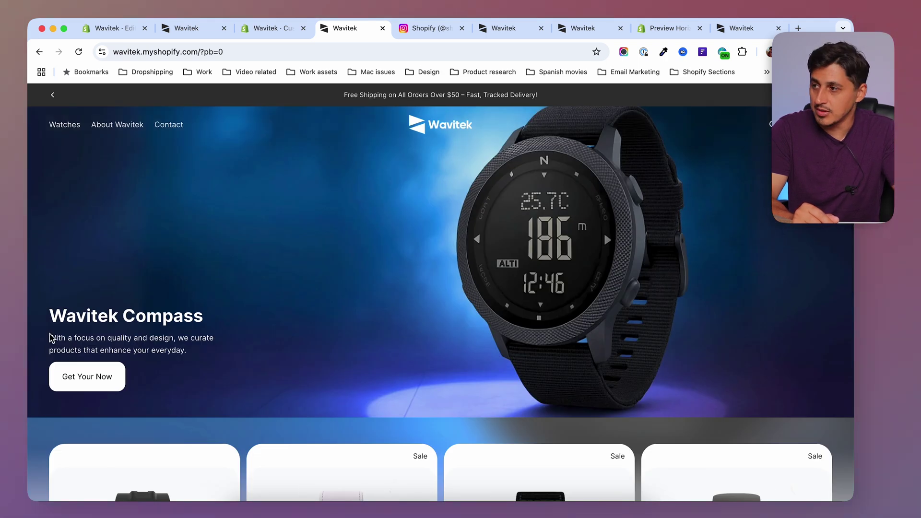
pyautogui.scroll(-8, 52, 336)
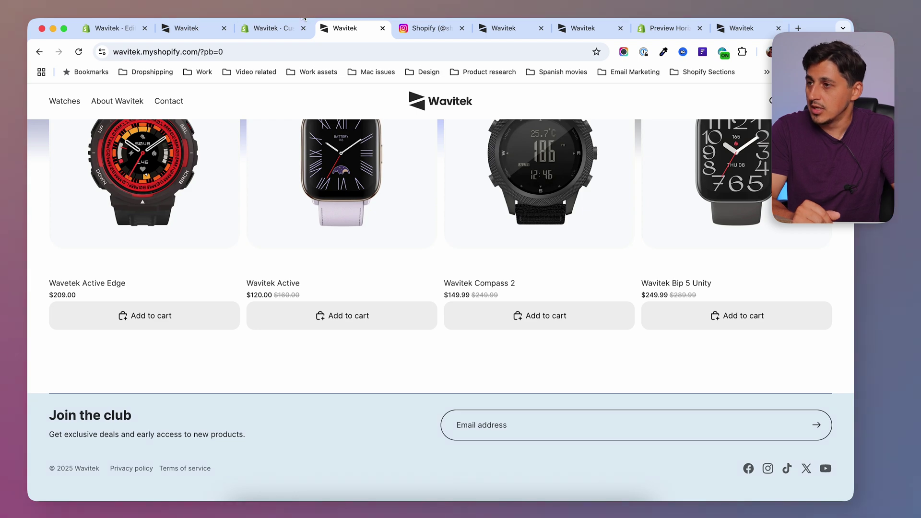
pyautogui.click(272, 28)
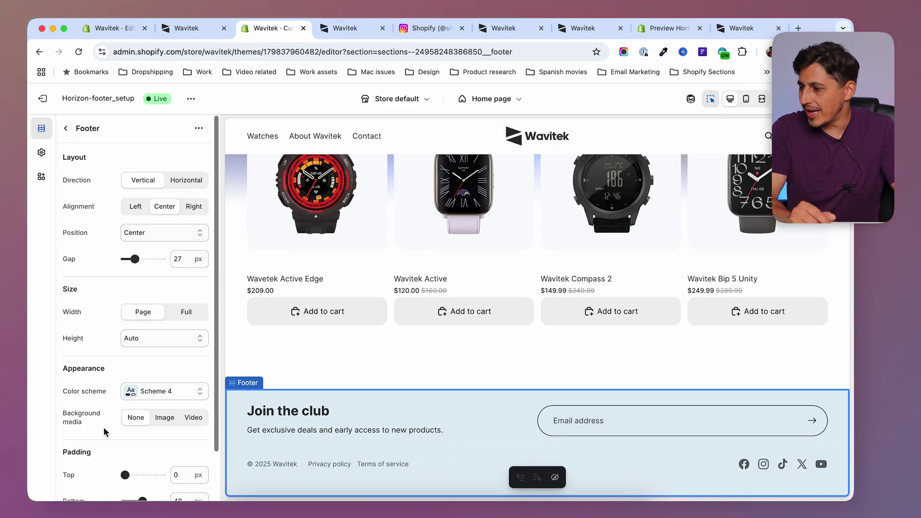
pyautogui.scroll(-3, 148, 434)
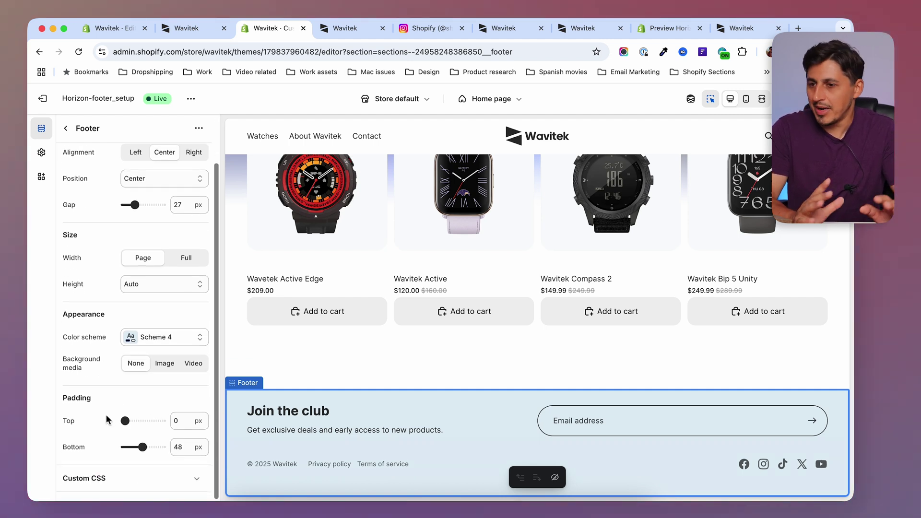
pyautogui.scroll(3, 108, 420)
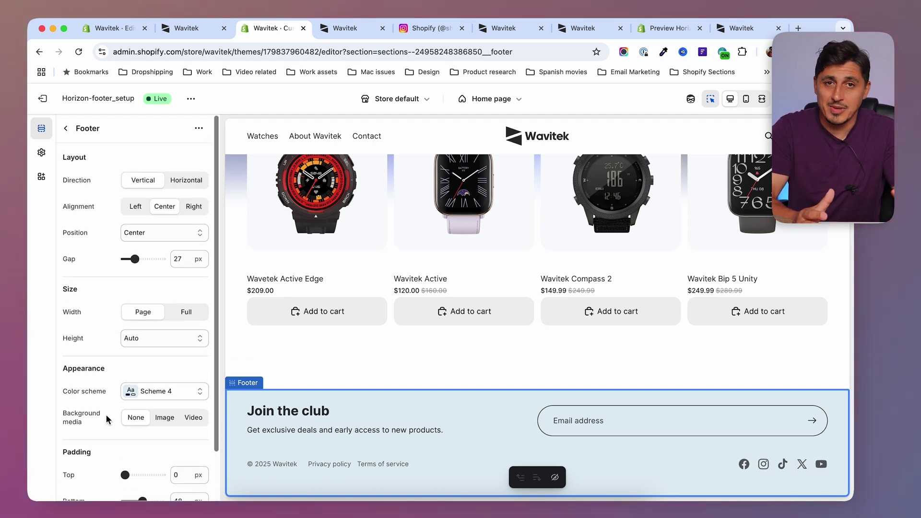
# Remove the Divider block from the Footer section and switch to the storefront page to check the footer
pyautogui.click(66, 128)
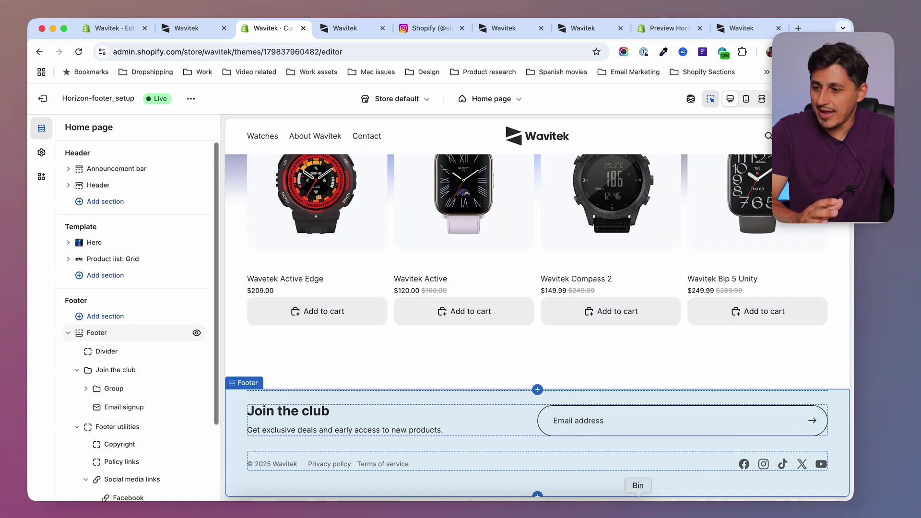
pyautogui.scroll(-3, 181, 366)
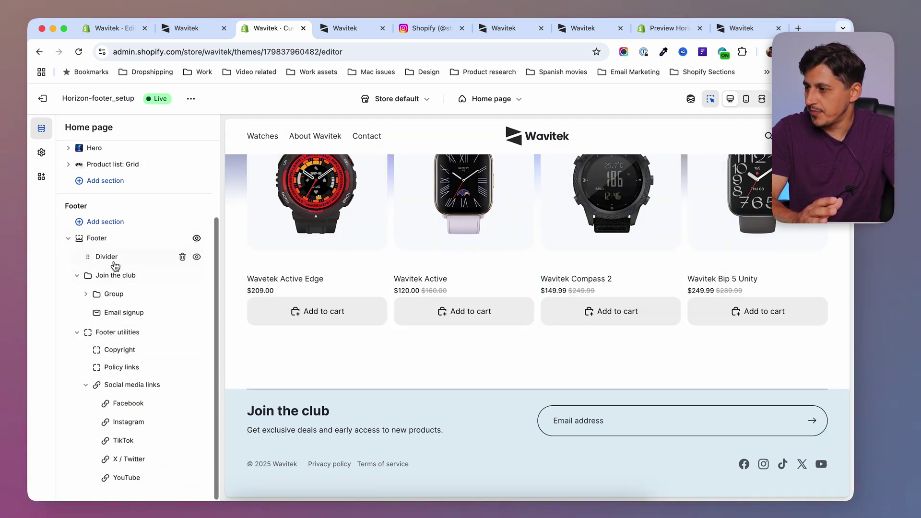
pyautogui.click(183, 259)
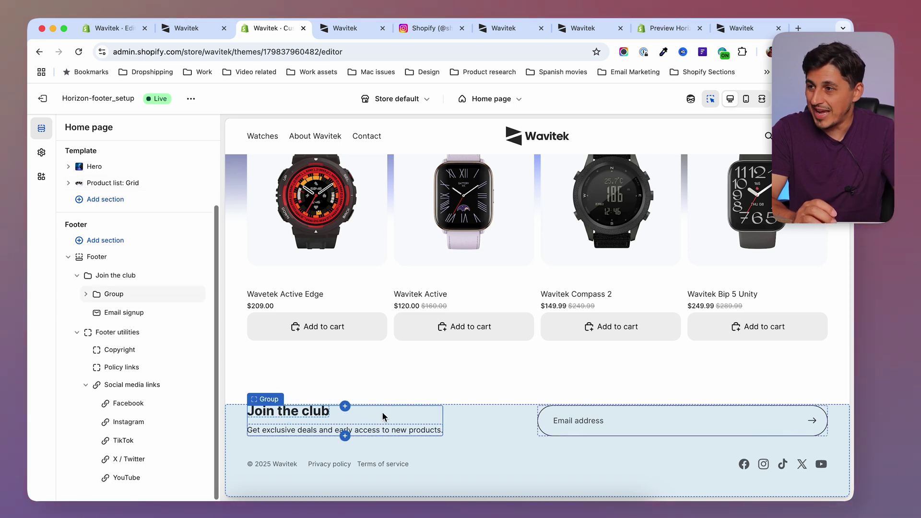
pyautogui.click(340, 29)
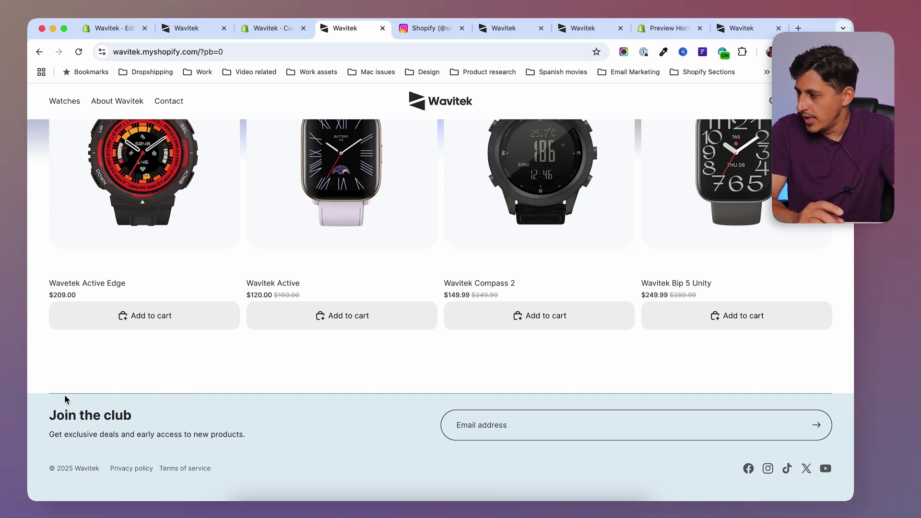
# Compare the footer without the divider in the theme editor and on the storefront page
pyautogui.click(261, 29)
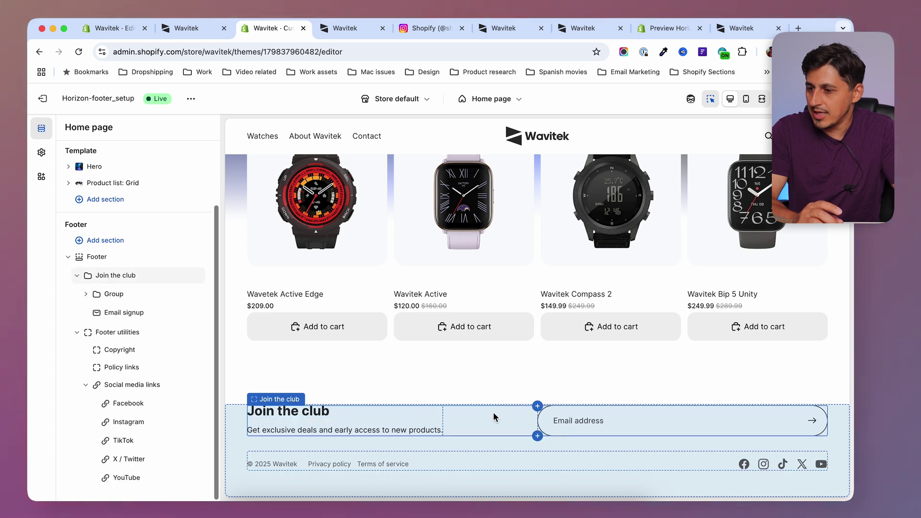
pyautogui.hotkey('ctrl', 'Tab')
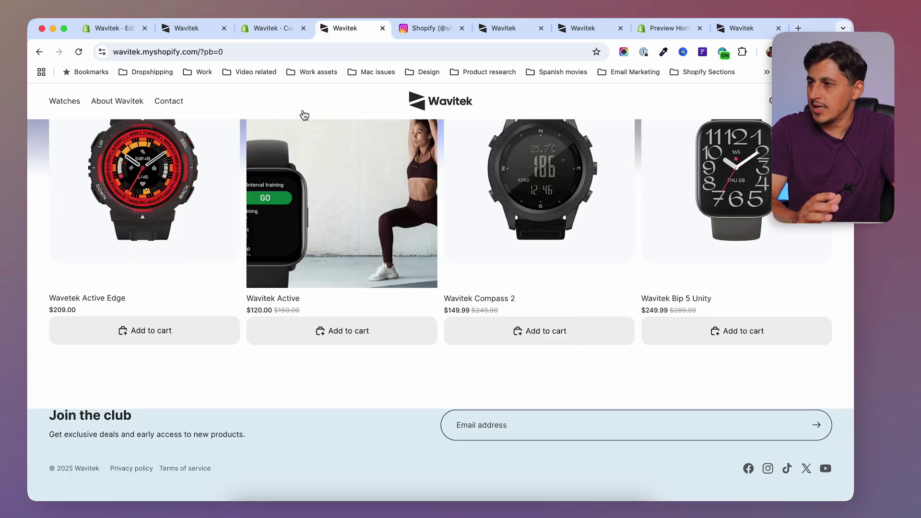
pyautogui.click(265, 29)
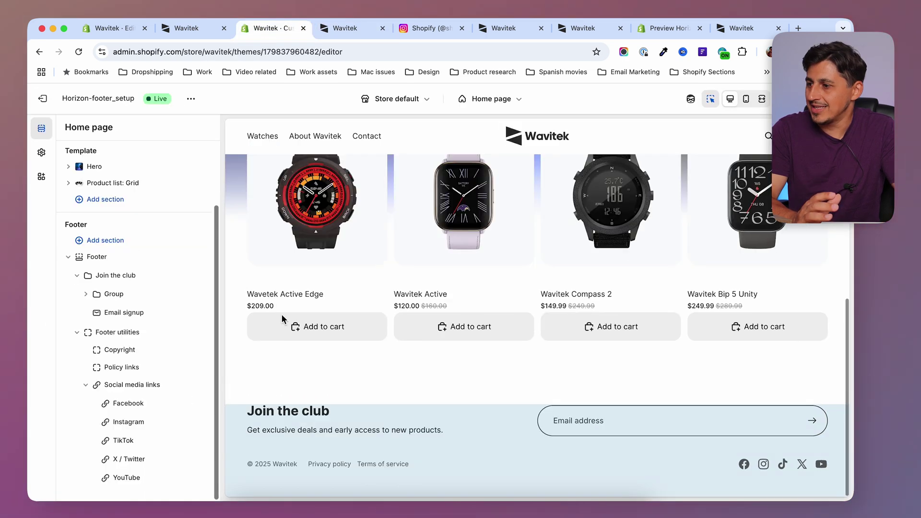
# Set the Footer section's top padding to 16 px, check it on the storefront, and reduce the bottom padding
pyautogui.click(105, 259)
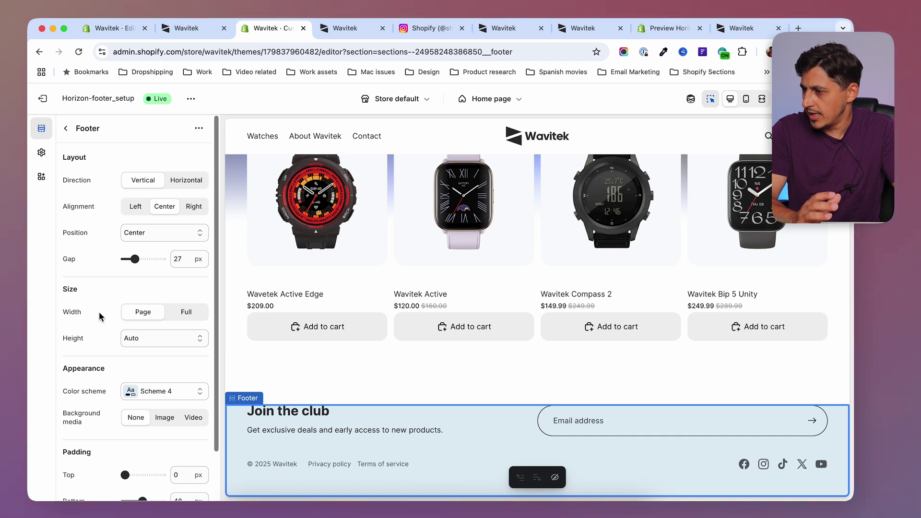
pyautogui.scroll(-2, 104, 336)
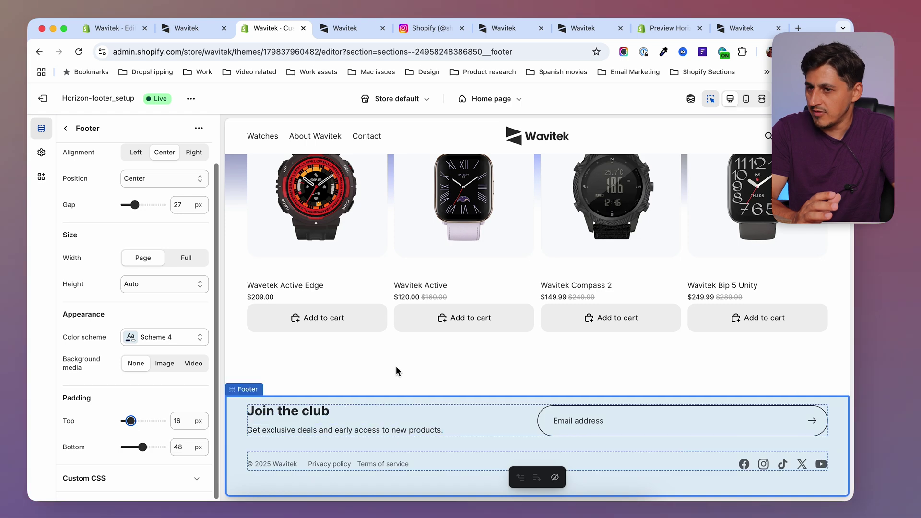
pyautogui.hotkey('ctrl', 'Tab')
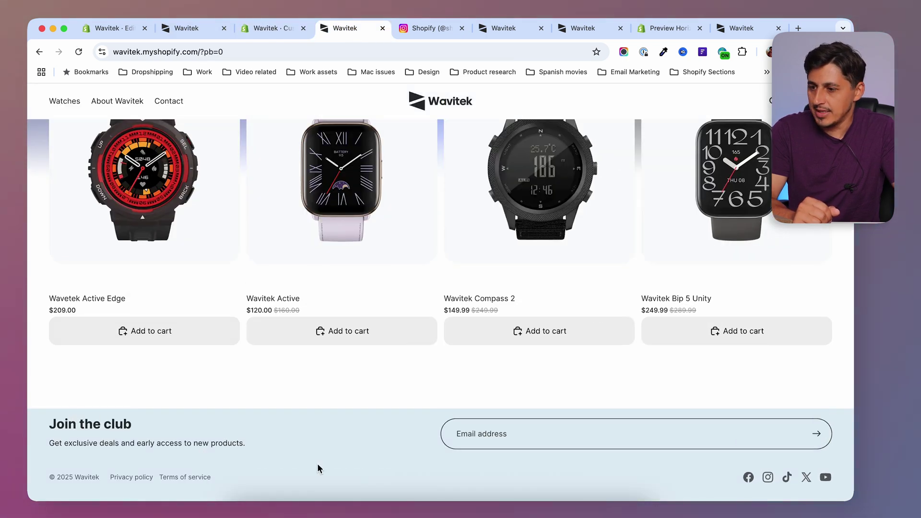
pyautogui.scroll(-1, 318, 469)
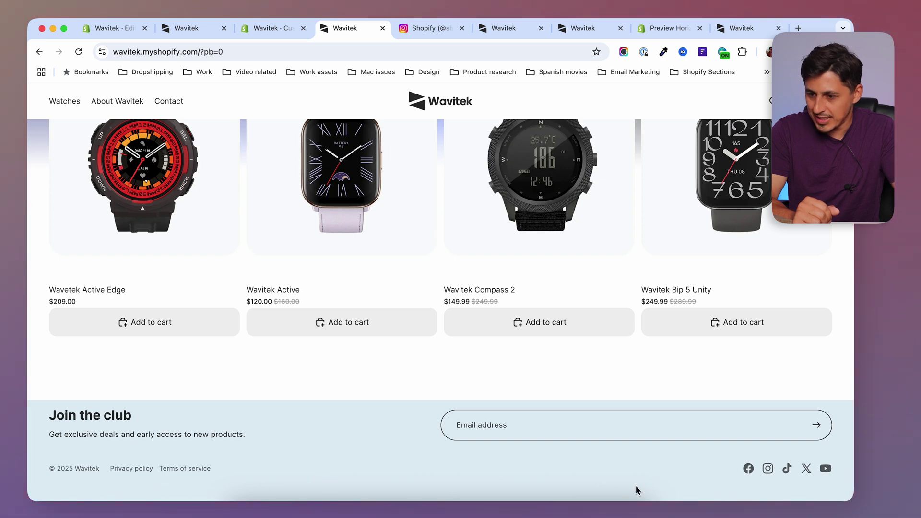
pyautogui.click(274, 28)
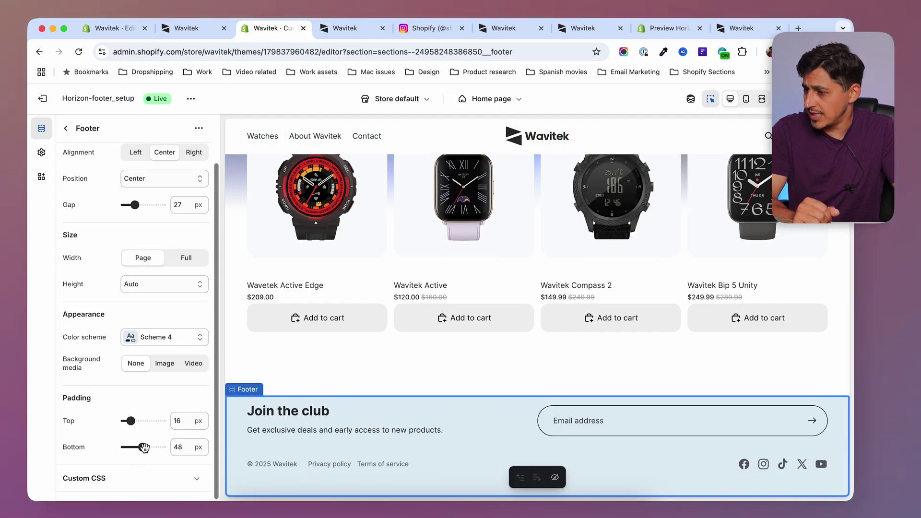
pyautogui.moveTo(139, 451); pyautogui.dragTo(132, 450)
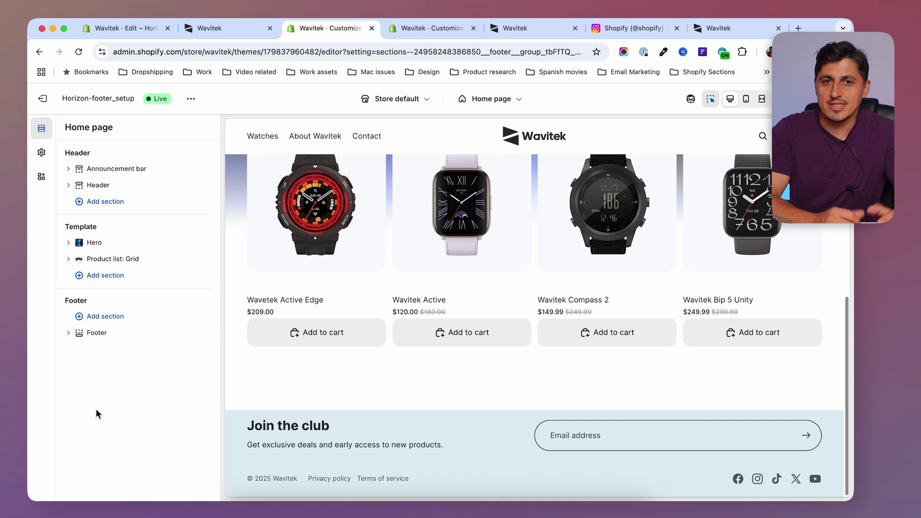
# Expand the Footer section and examine the blocks inside its Join the club group
pyautogui.click(68, 333)
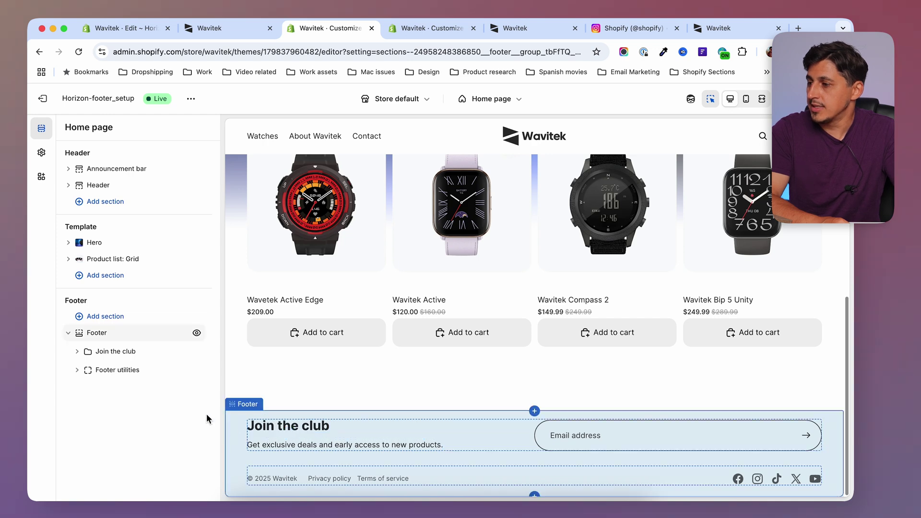
pyautogui.click(76, 353)
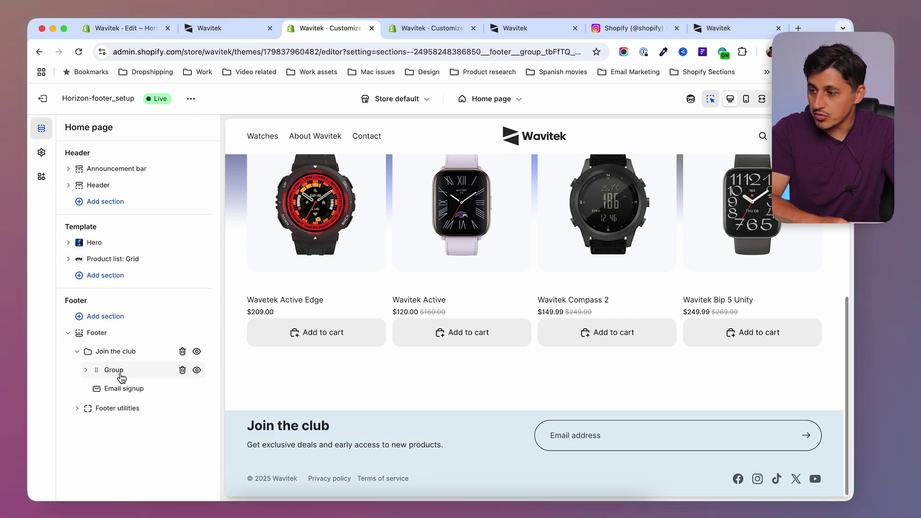
pyautogui.click(86, 369)
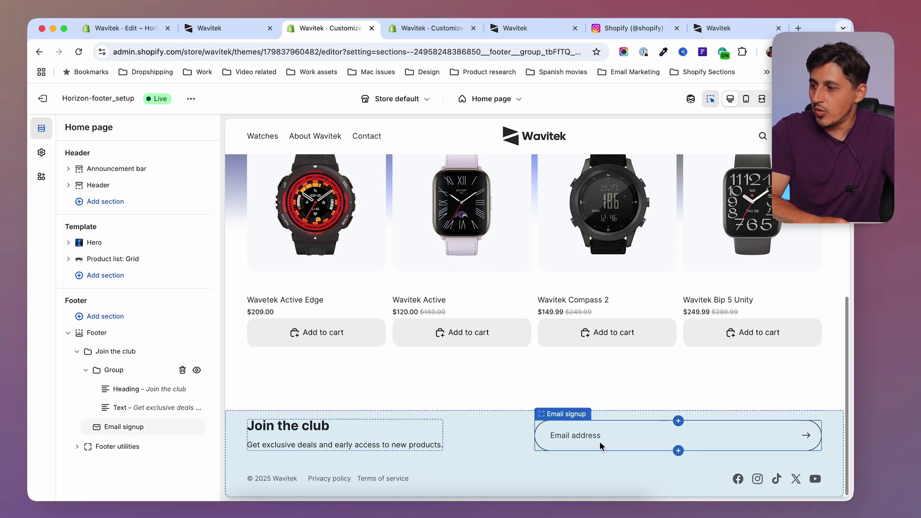
pyautogui.click(86, 370)
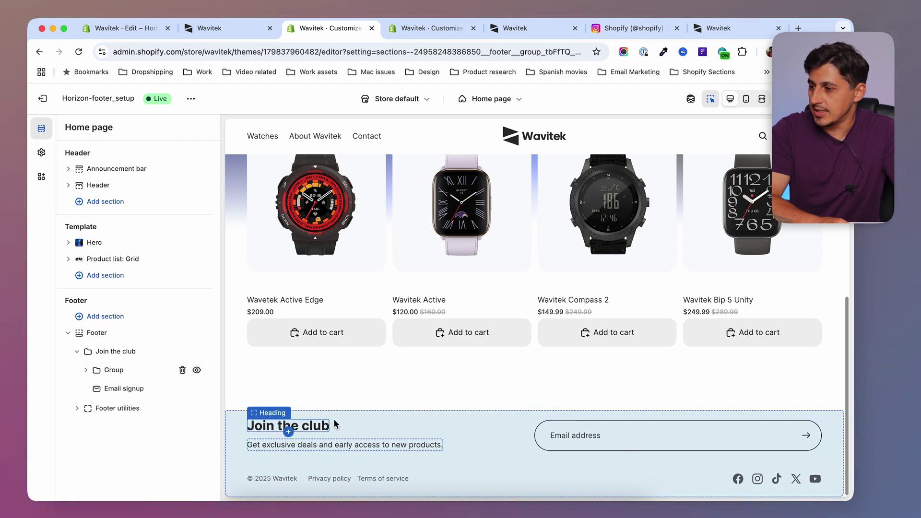
pyautogui.click(78, 353)
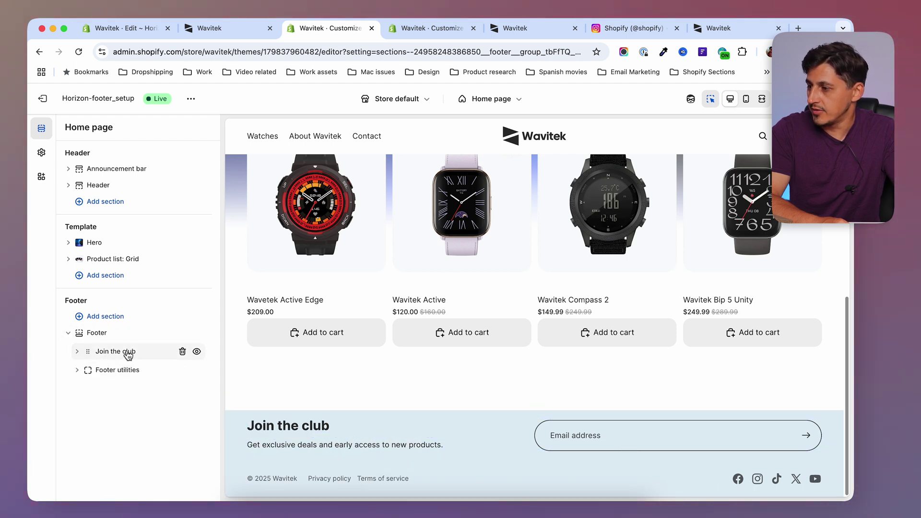
pyautogui.click(78, 354)
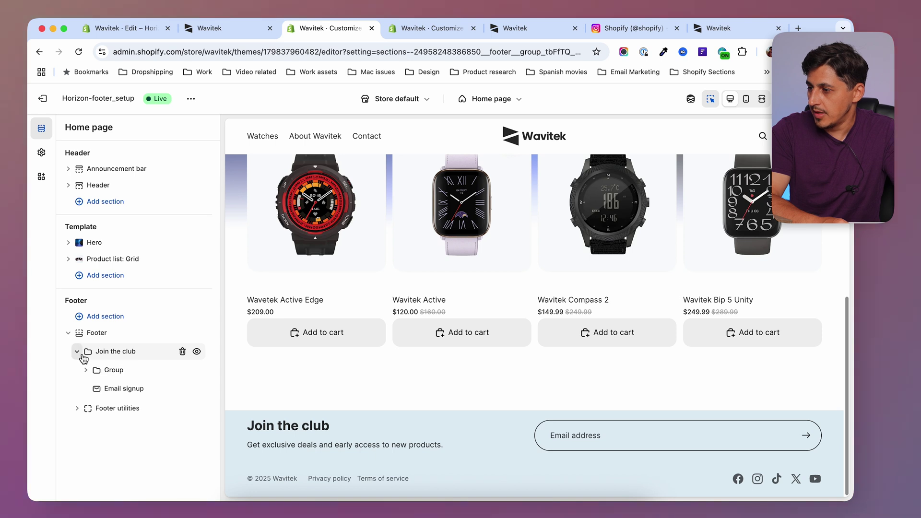
# Set the layout direction of the footer's Join the club group to Vertical
pyautogui.click(115, 355)
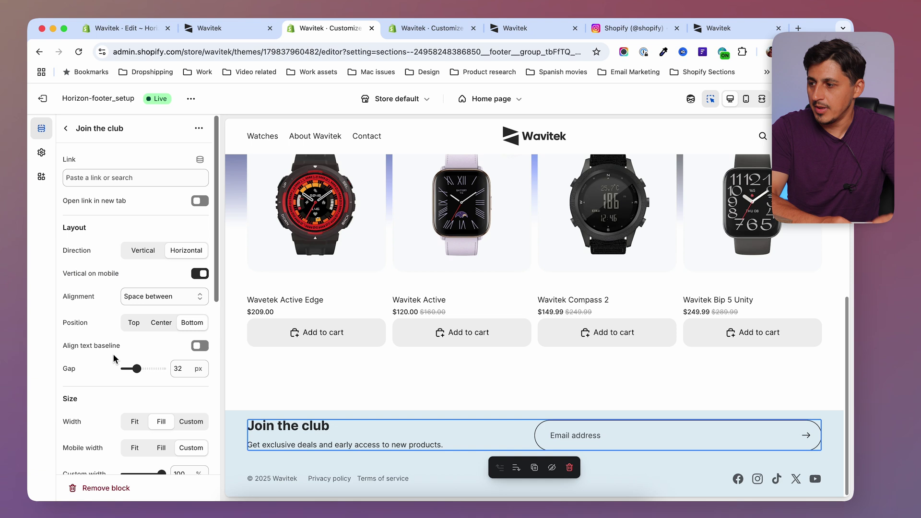
pyautogui.click(65, 129)
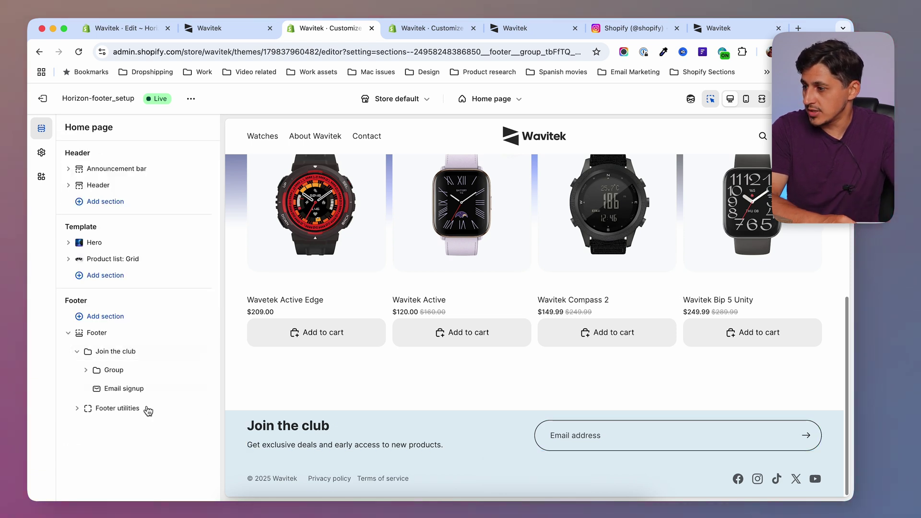
pyautogui.click(113, 352)
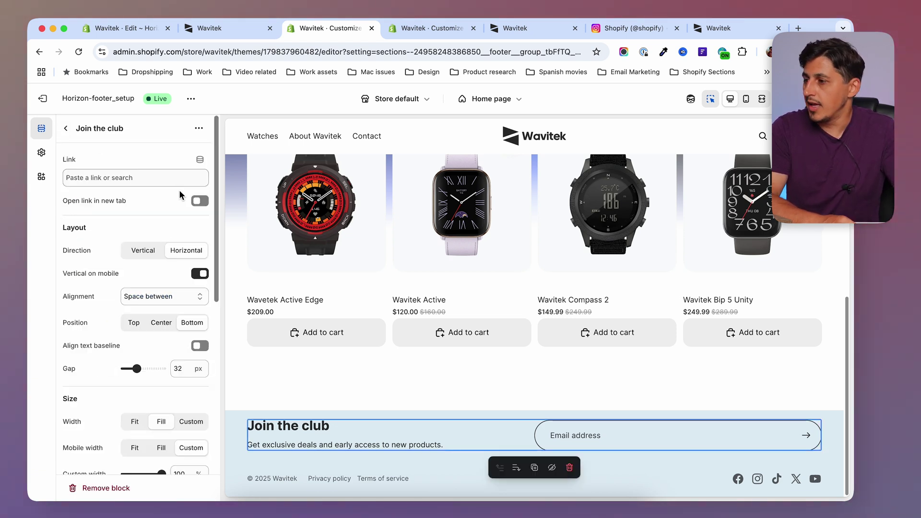
pyautogui.click(147, 253)
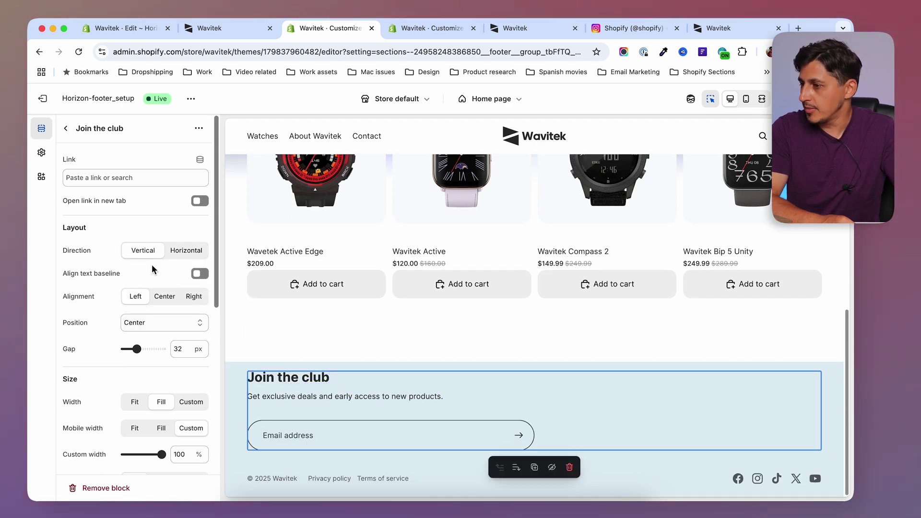
# Set the typography preset of the footer's Join the club heading to Heading 5
pyautogui.click(271, 381)
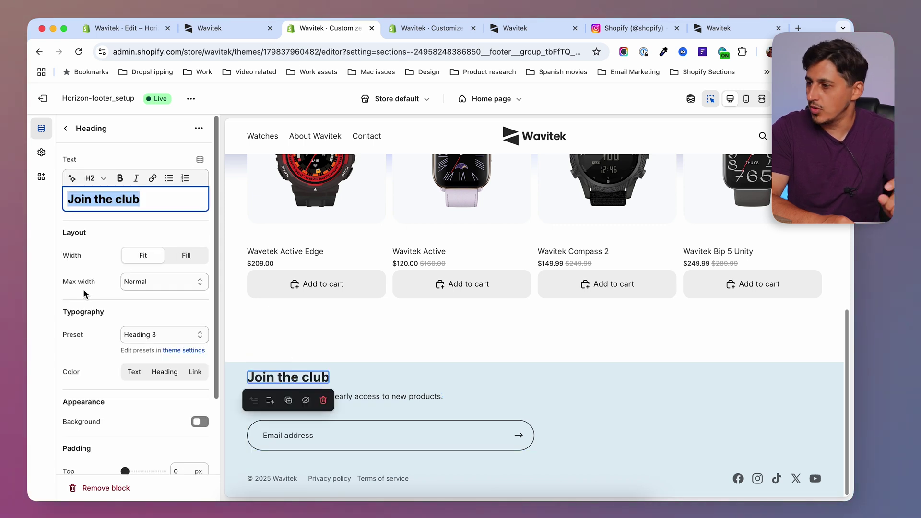
pyautogui.click(176, 335)
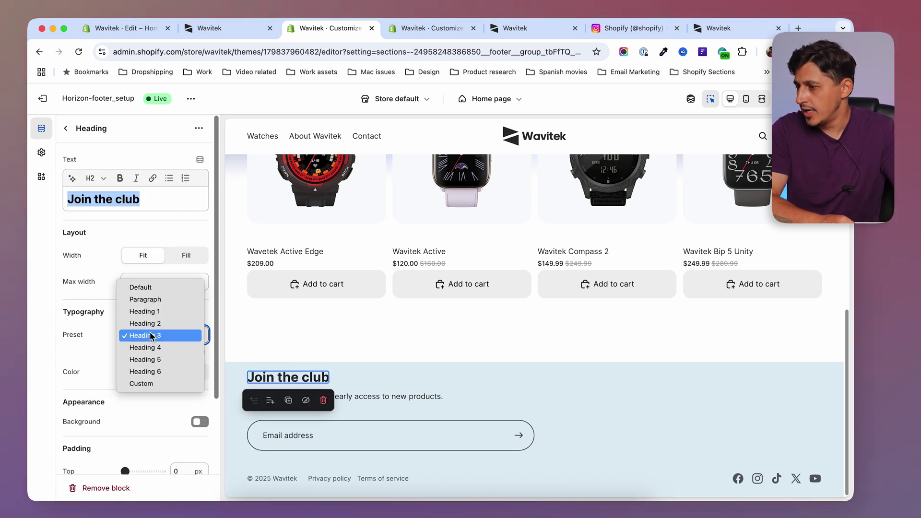
pyautogui.click(152, 360)
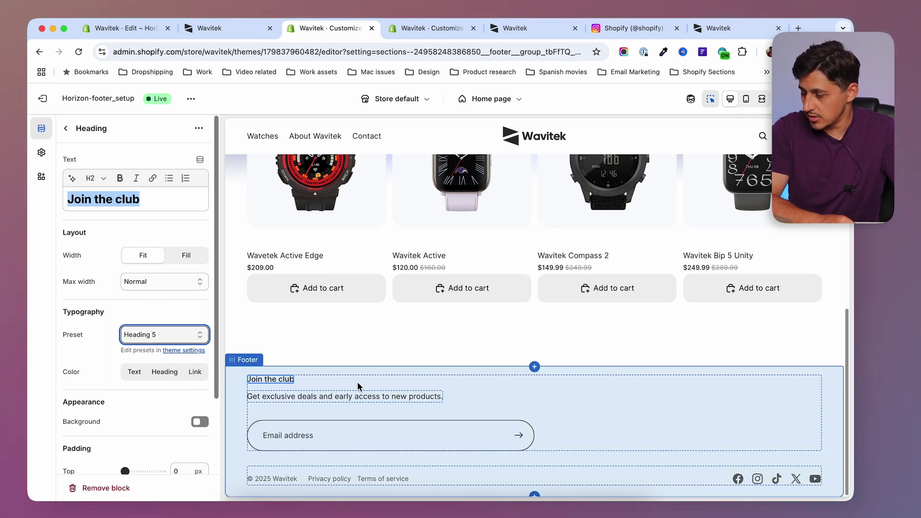
# Replace the text below the heading with "Be the first to hear about Wavitek special discounts, new product announcements, campaigns, and more!"
pyautogui.click(298, 394)
pyautogui.tripleClick(133, 206)
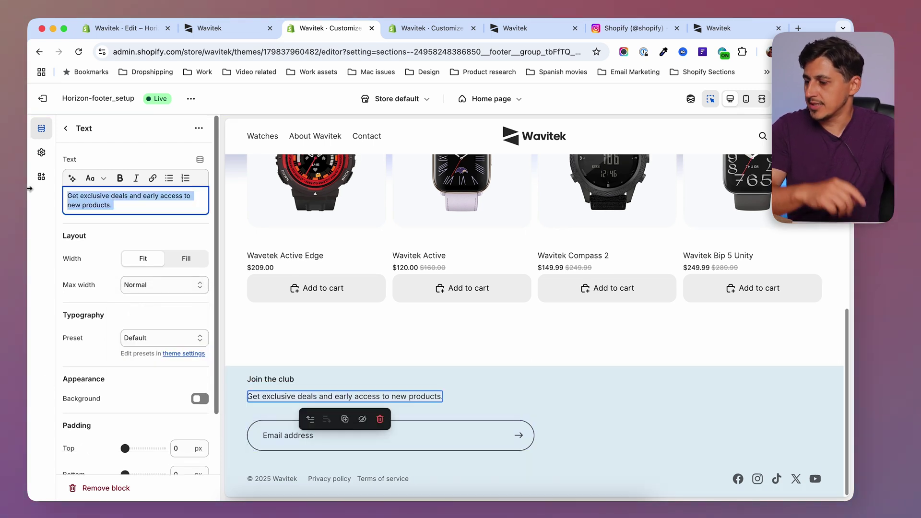
pyautogui.write('Be the first to hear about Wavitek special discounts, new product announcements, campaigns, and more!')
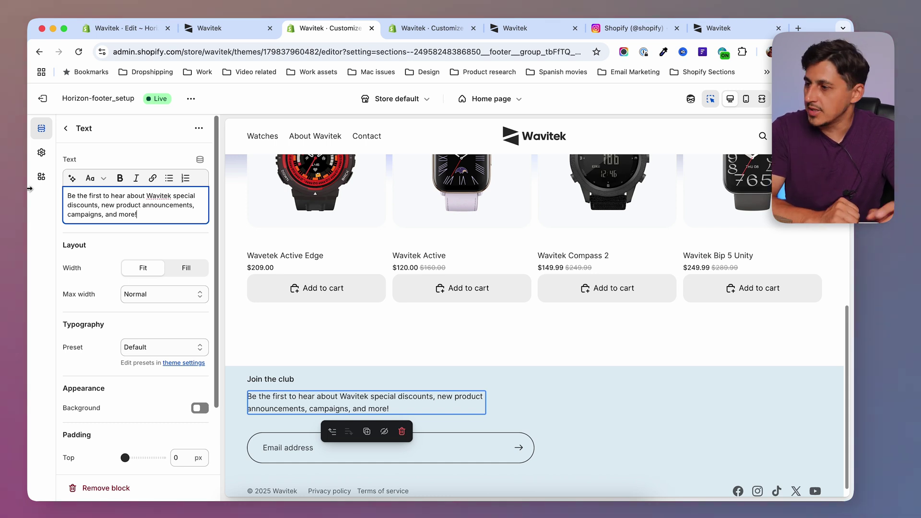
pyautogui.click(146, 237)
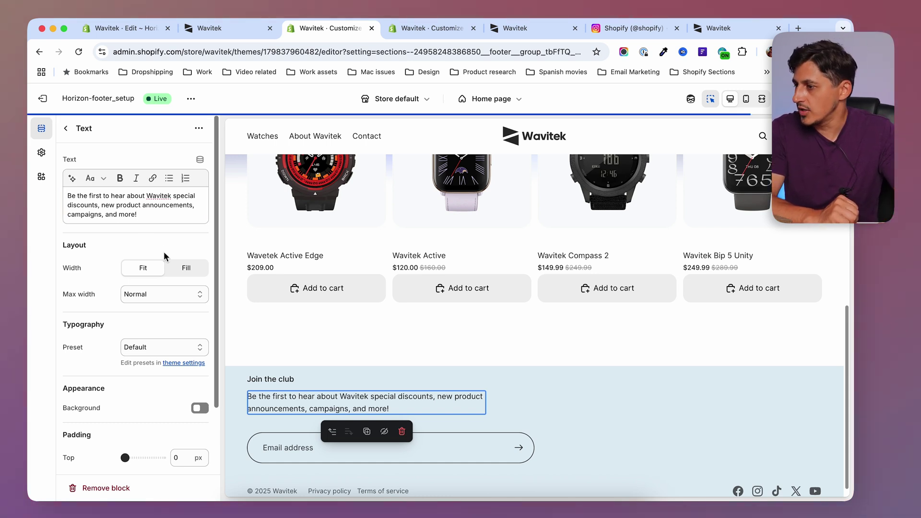
# Switch the footer description text to the Custom typography preset and set its size to 12px
pyautogui.click(162, 354)
pyautogui.click(163, 444)
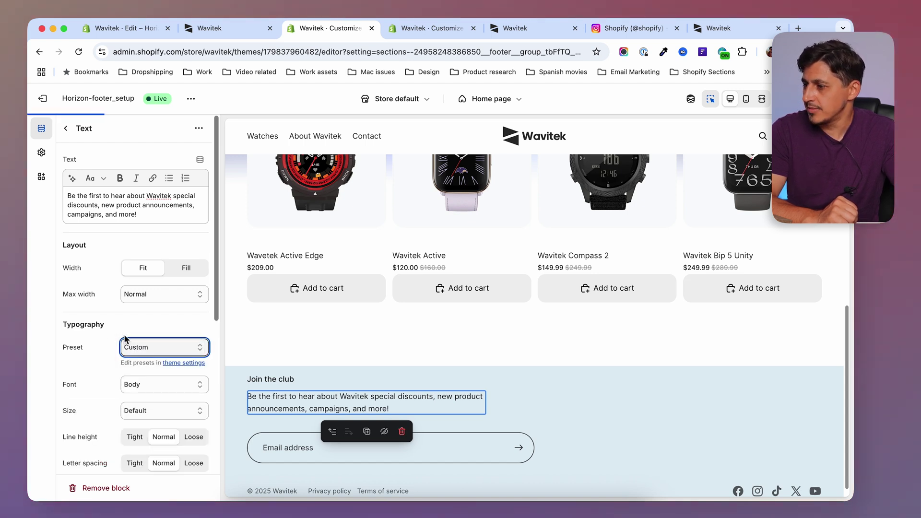
pyautogui.scroll(-5, 110, 298)
pyautogui.click(168, 306)
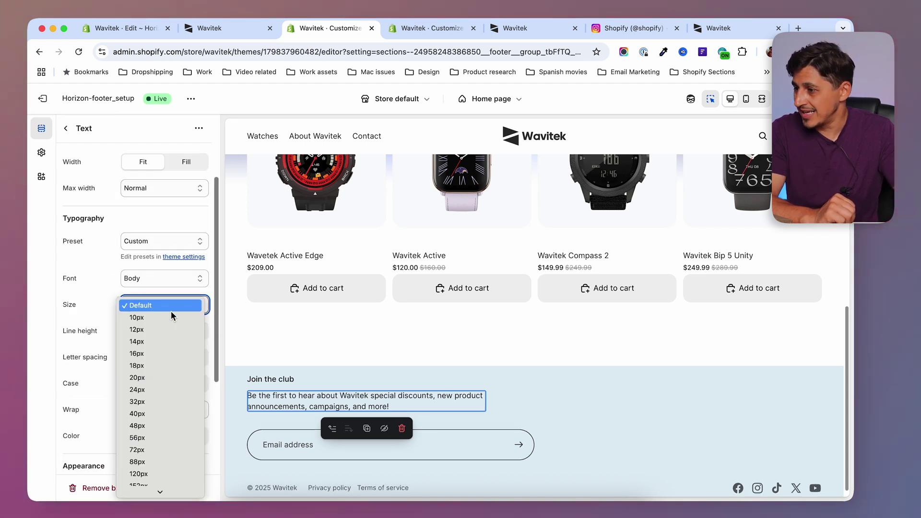
pyautogui.click(171, 330)
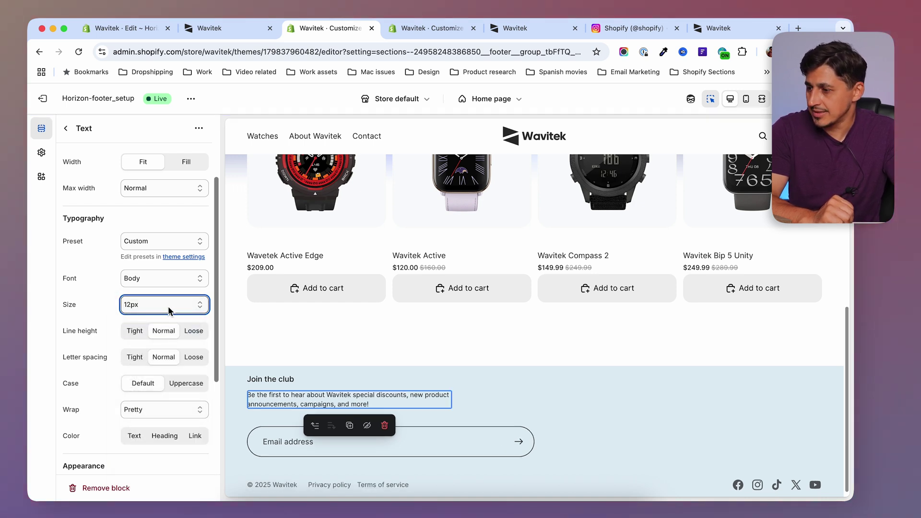
# Reduce the Join the club group's gap to bring the email signup field closer to the description text
pyautogui.click(279, 421)
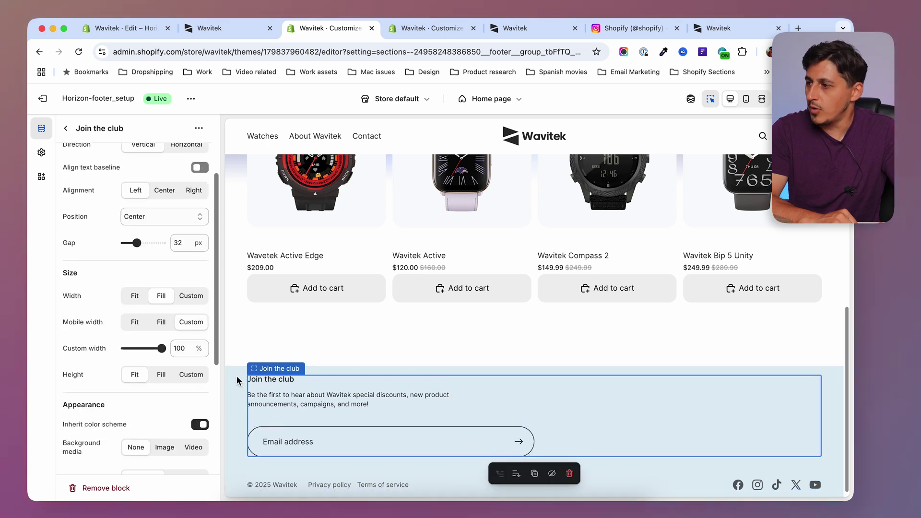
pyautogui.scroll(3, 118, 247)
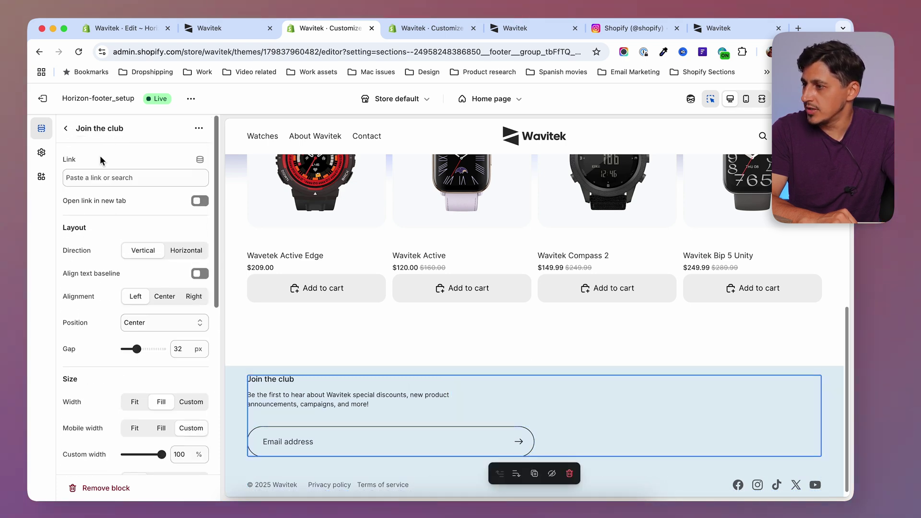
pyautogui.click(65, 128)
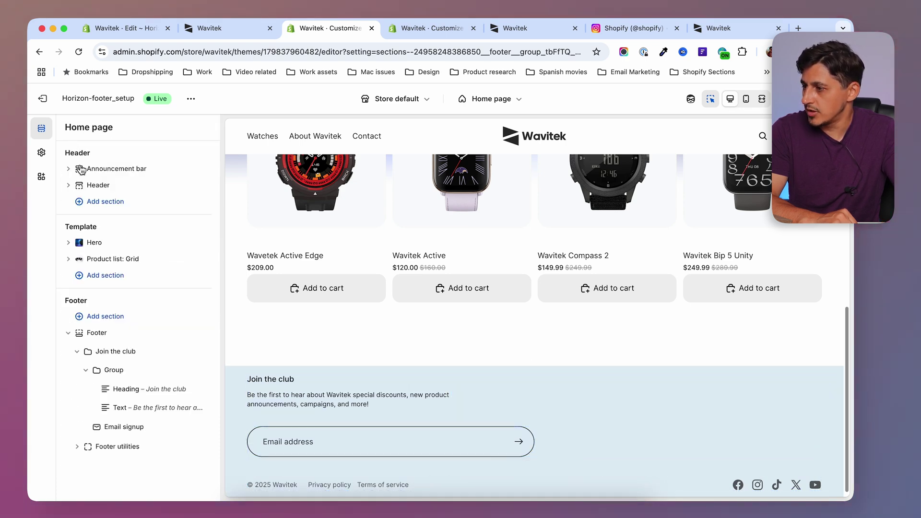
pyautogui.click(125, 358)
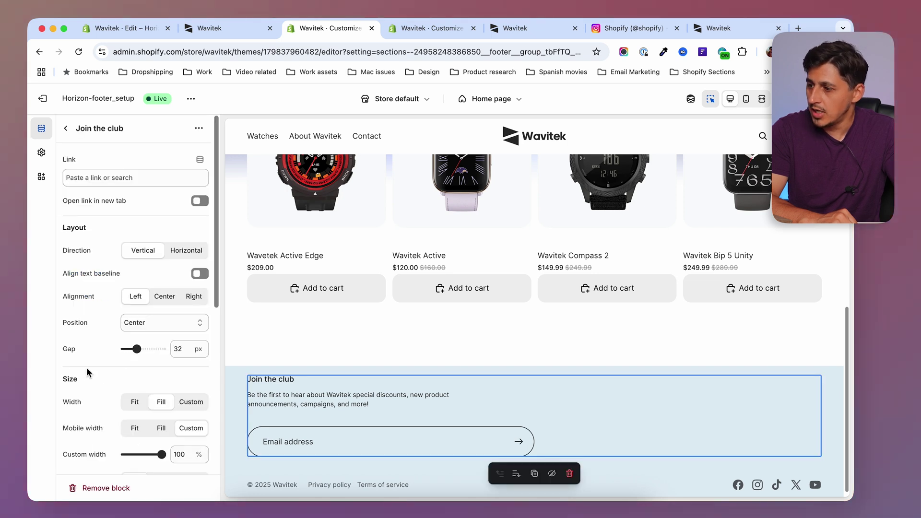
pyautogui.scroll(-1, 87, 372)
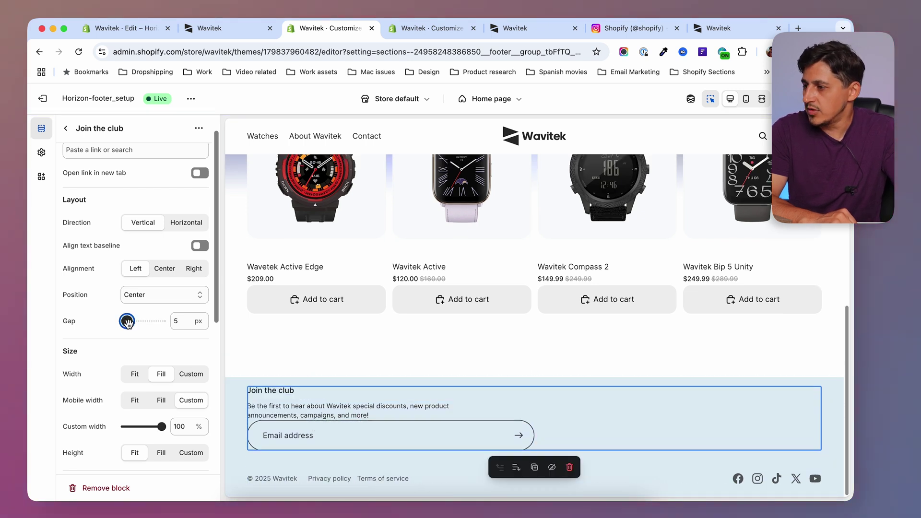
pyautogui.moveTo(127, 321); pyautogui.dragTo(128, 321)
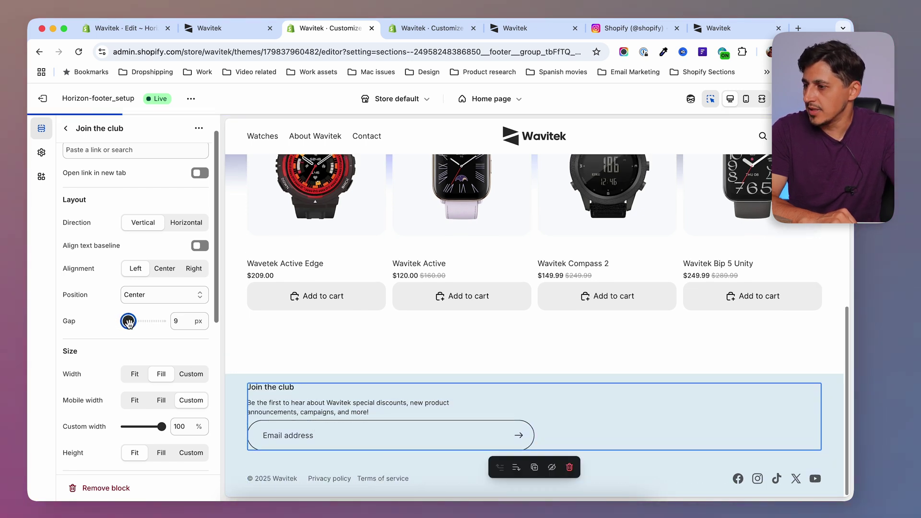
# Replace the footer's Join the club heading text with "SIGN UP FOR NEWSLETTER" and save the changes
pyautogui.click(286, 391)
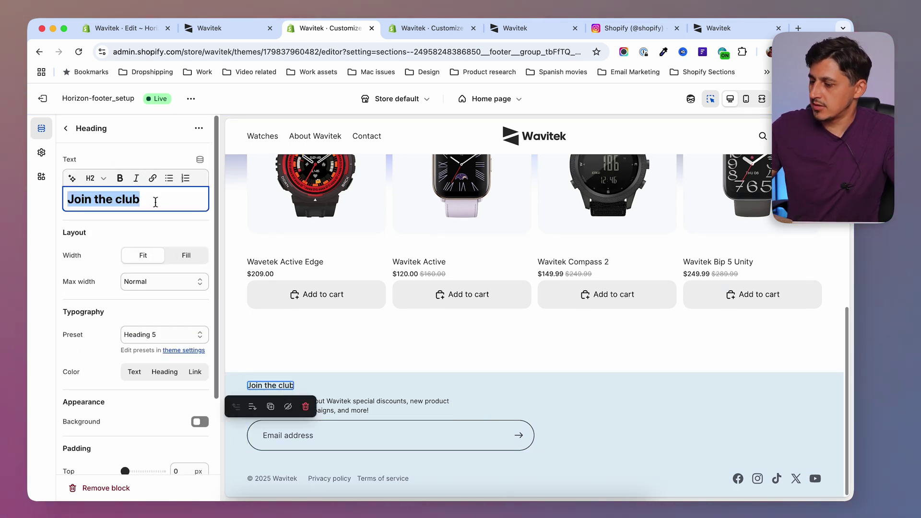
pyautogui.write('SIGN UP FOR NEWSLETTER')
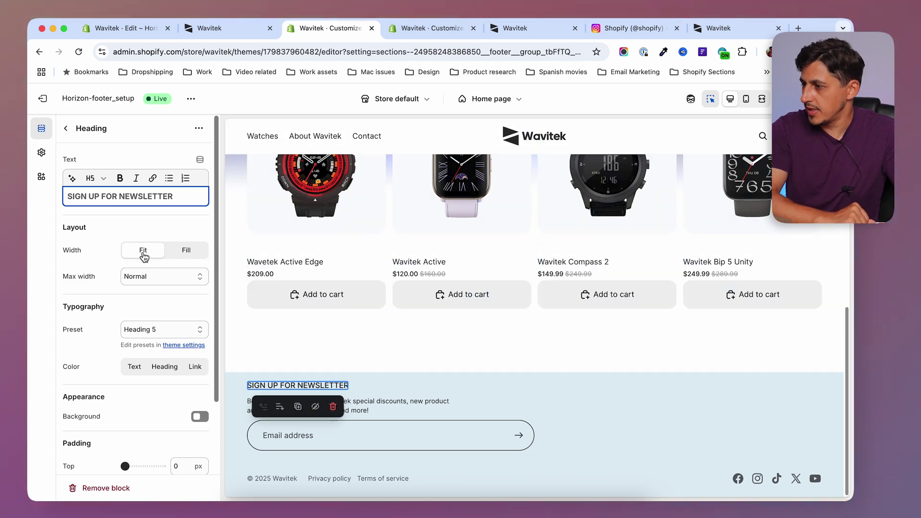
pyautogui.click(177, 229)
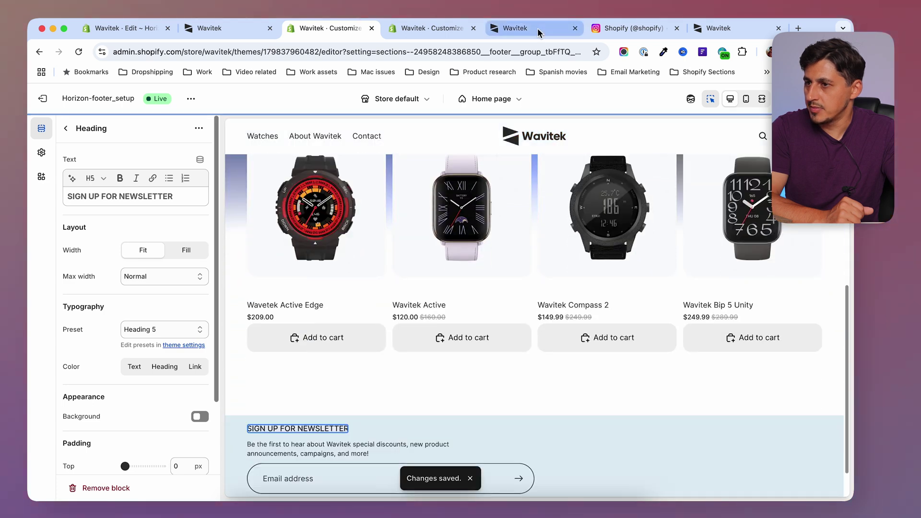
# Reload the live storefront to check the newsletter signup area in the footer, and return to the theme editor
pyautogui.click(538, 29)
pyautogui.click(78, 51)
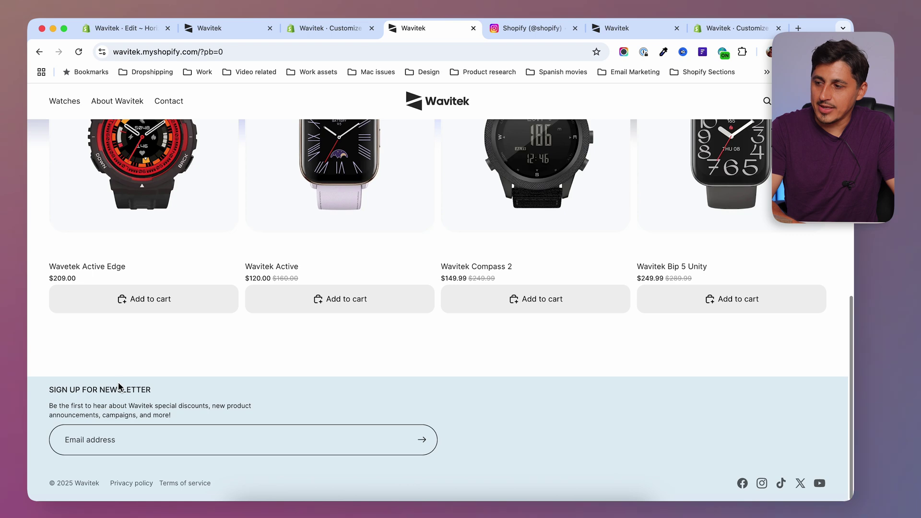
pyautogui.click(333, 28)
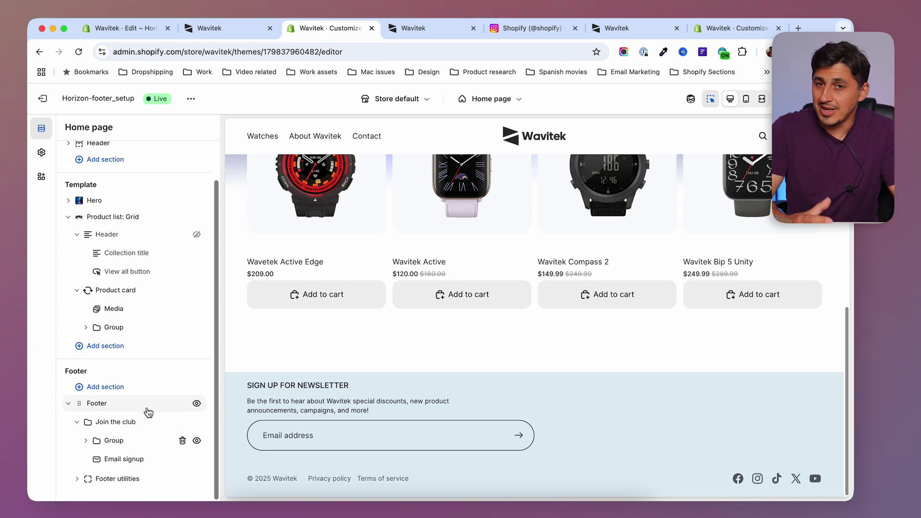
# Add a Menu block inside the footer's Join the club group, above its nested group
pyautogui.moveTo(146, 432)
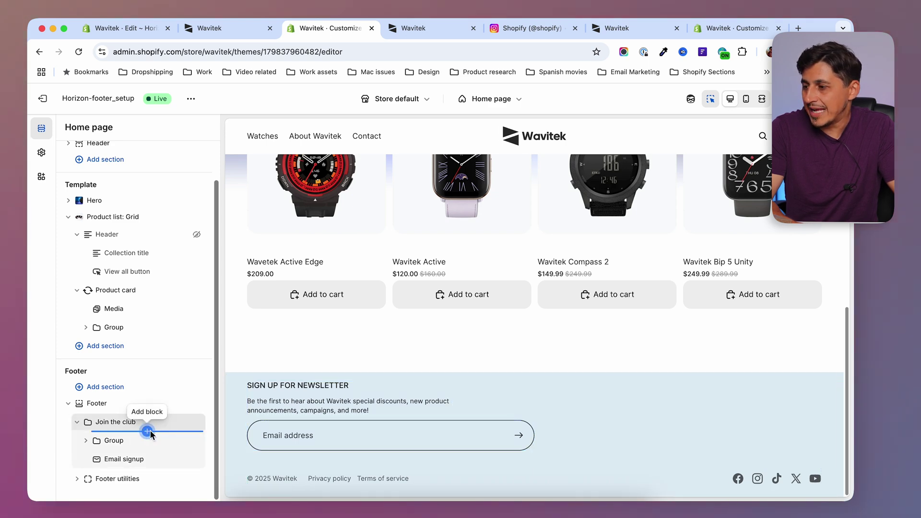
pyautogui.click(149, 433)
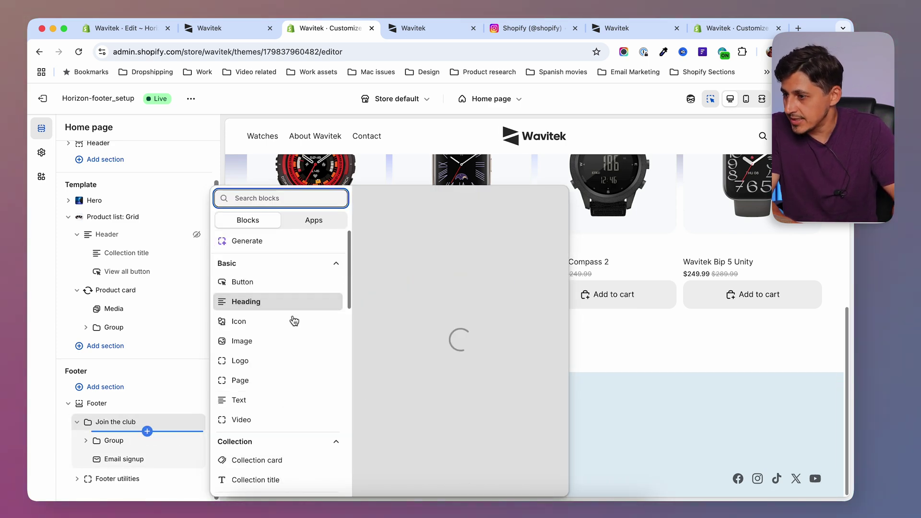
pyautogui.scroll(-8, 278, 417)
pyautogui.scroll(-10, 279, 423)
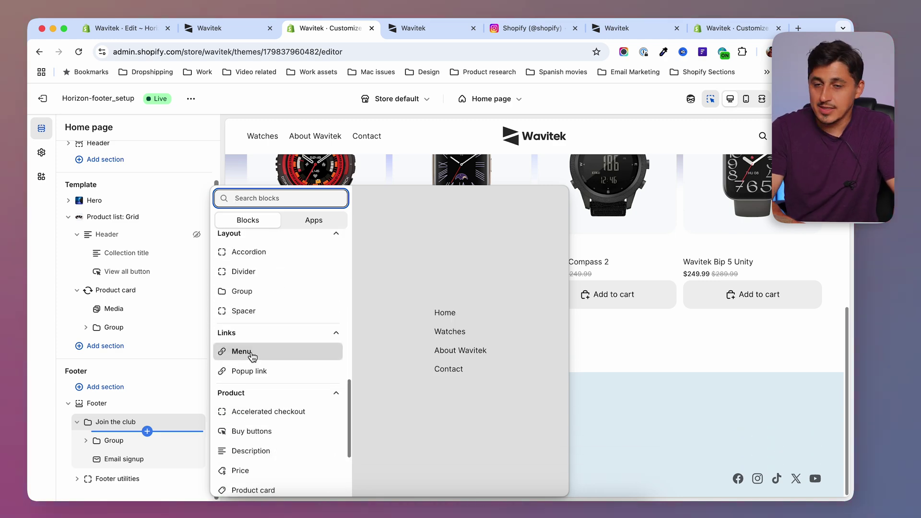
pyautogui.press('Escape')
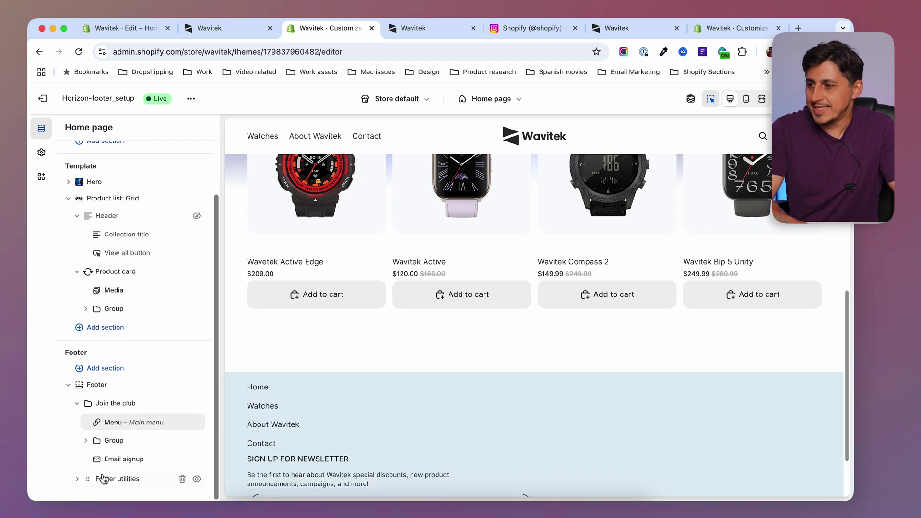
# Set the layout direction of the outer Join the club group to Horizontal
pyautogui.scroll(-3, 297, 431)
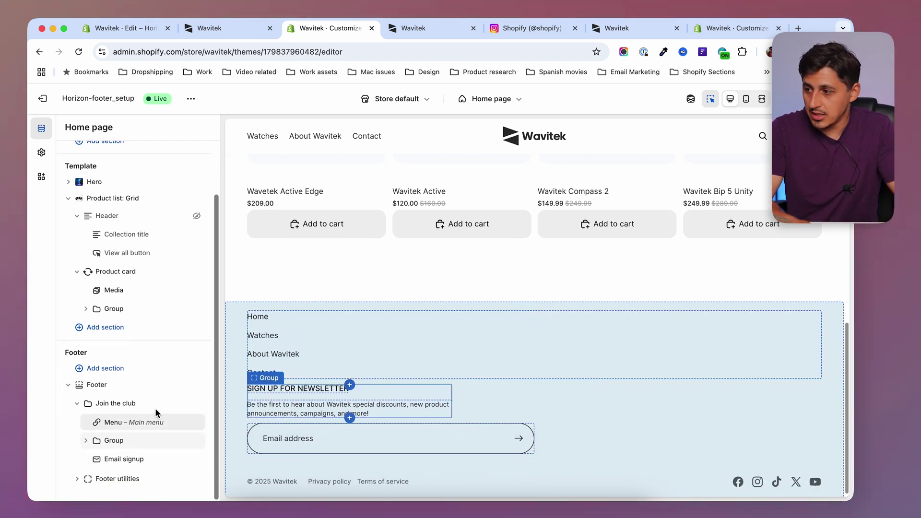
pyautogui.click(128, 408)
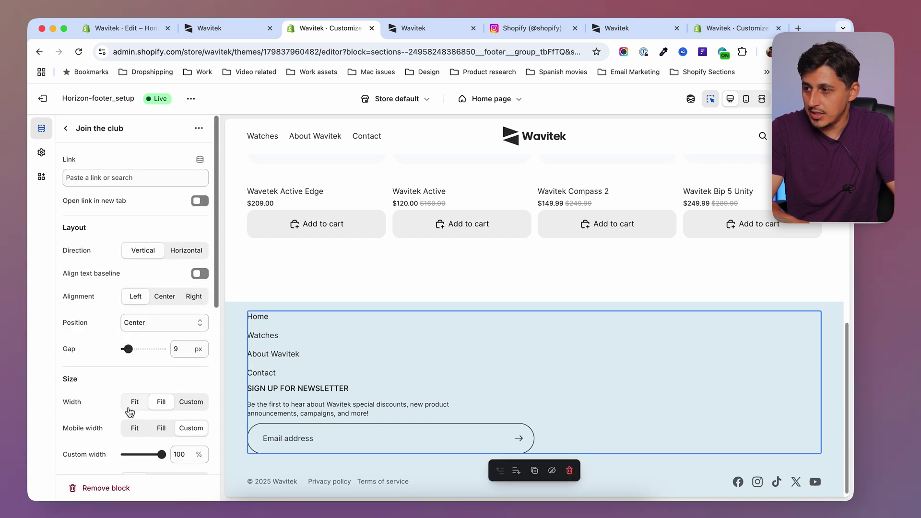
pyautogui.click(187, 251)
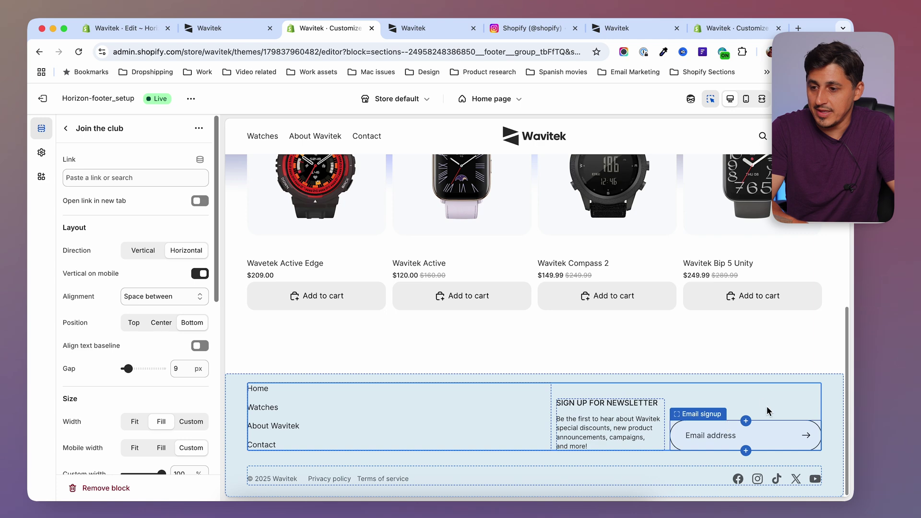
# Rename the nested group holding the newsletter heading and text as "Join the club"
pyautogui.click(67, 129)
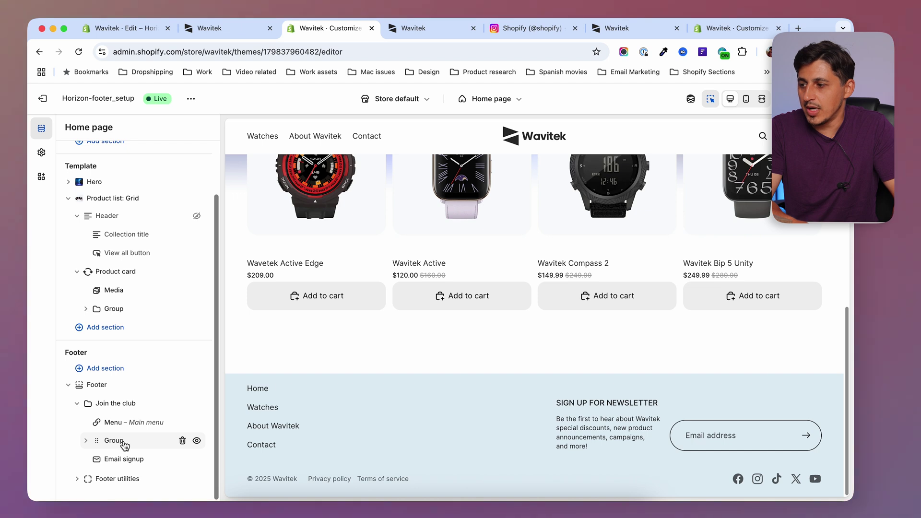
pyautogui.click(86, 440)
pyautogui.scroll(-2, 123, 432)
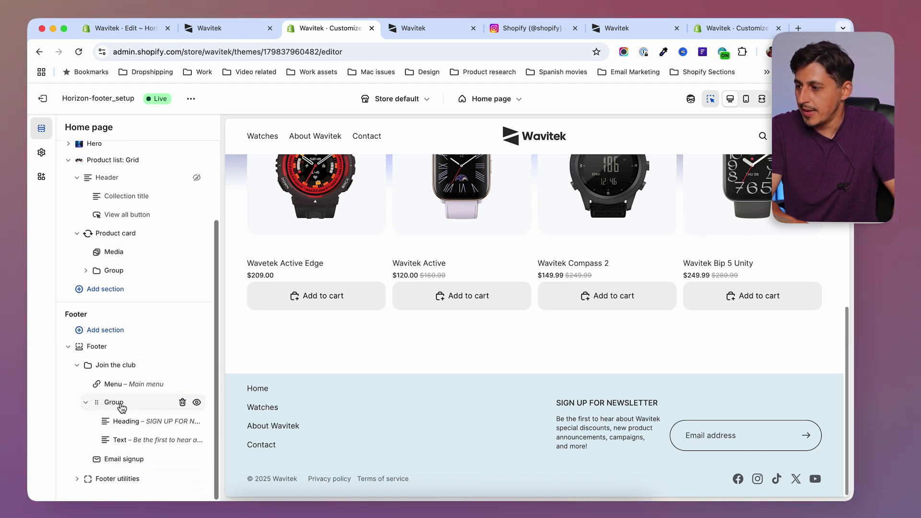
pyautogui.click(114, 402)
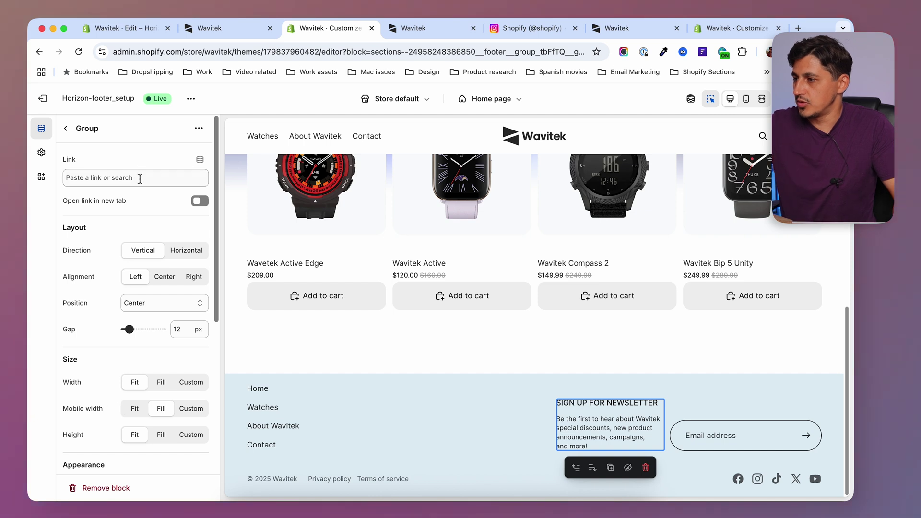
pyautogui.click(110, 129)
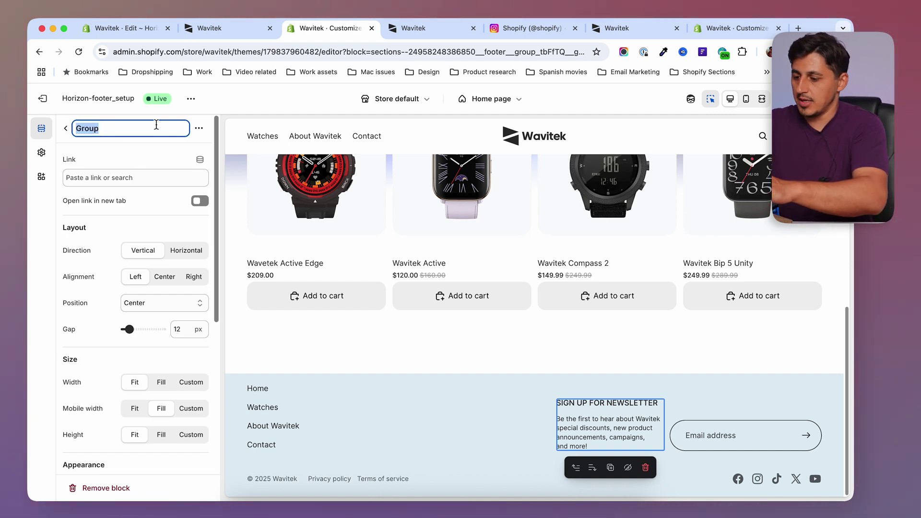
pyautogui.write('Join the club')
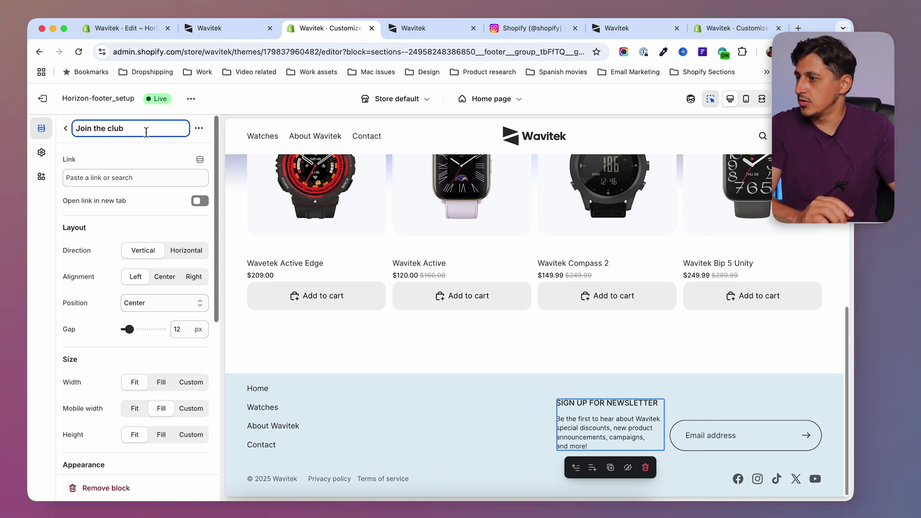
pyautogui.click(66, 128)
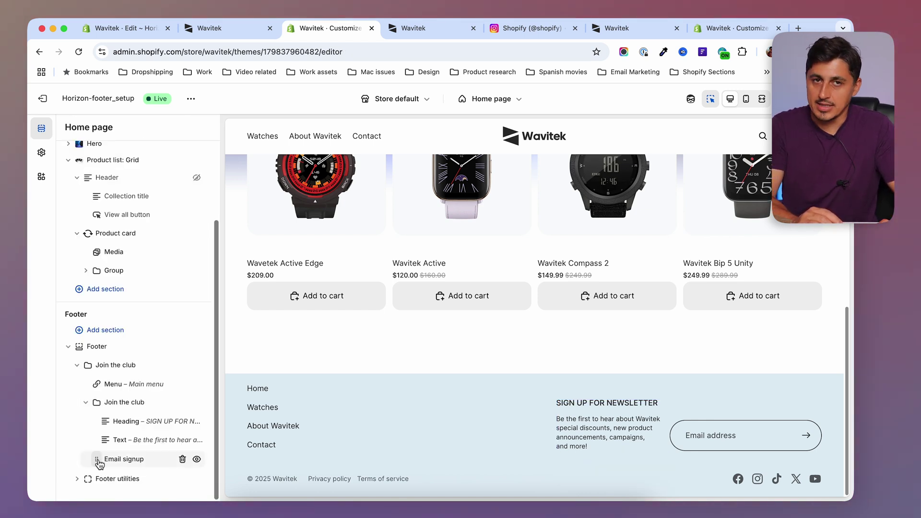
# Move the Email signup block into the nested Join the club group and set its custom width to 100%
pyautogui.moveTo(98, 461)
pyautogui.mouseDown()
pyautogui.moveTo(113, 413)
pyautogui.moveTo(114, 456)
pyautogui.mouseUp()
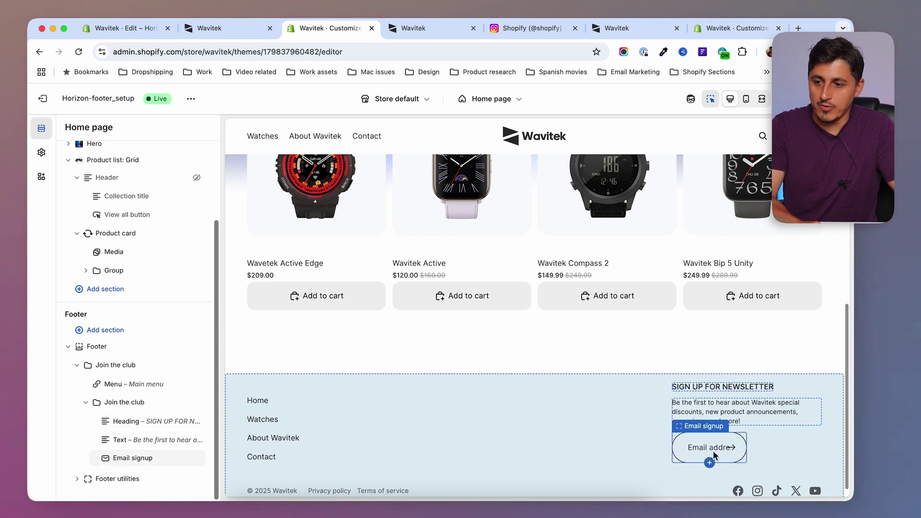
pyautogui.click(133, 458)
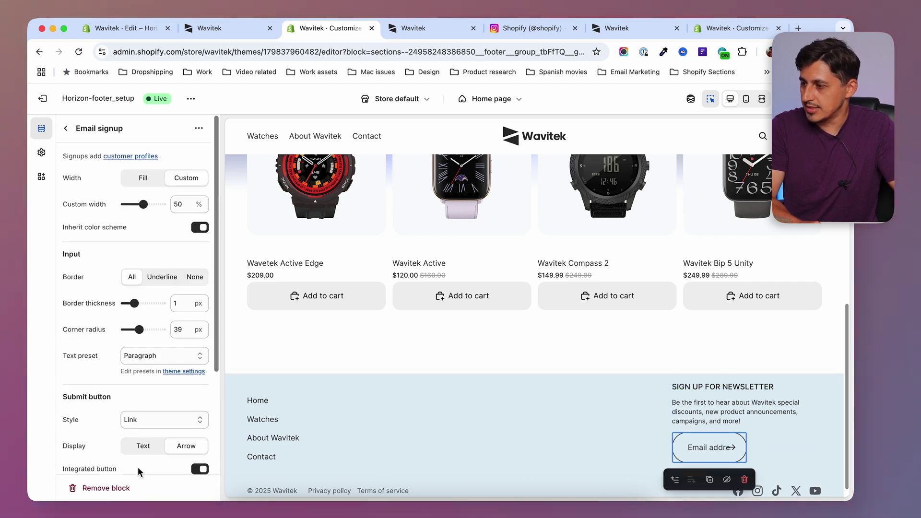
pyautogui.scroll(-3, 128, 399)
pyautogui.scroll(3, 116, 399)
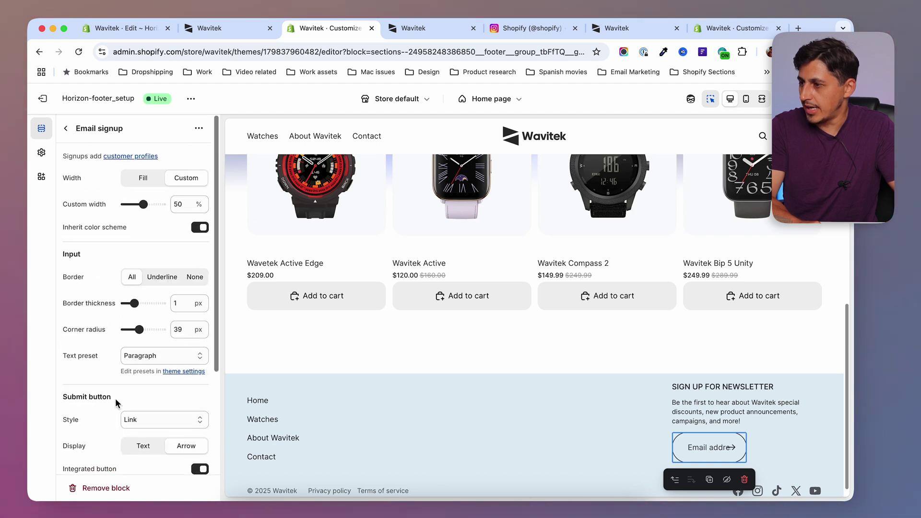
pyautogui.moveTo(147, 205); pyautogui.dragTo(166, 204)
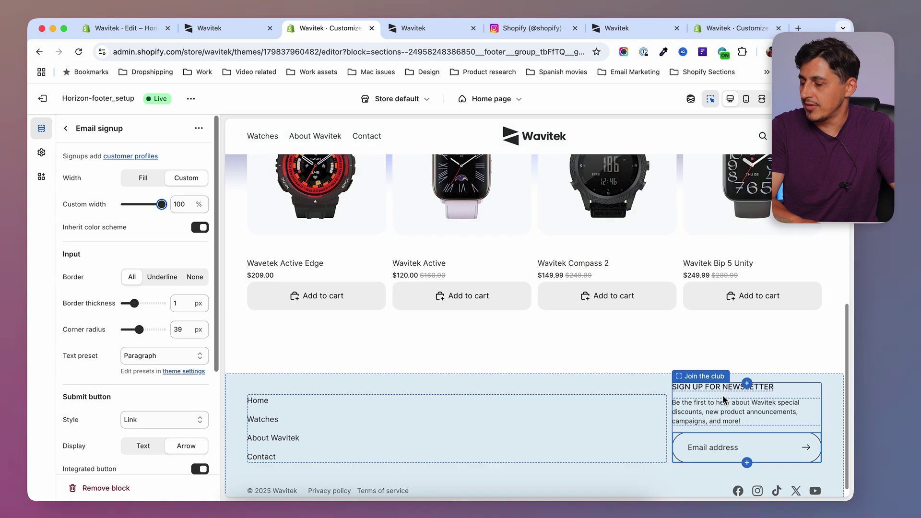
pyautogui.click(66, 129)
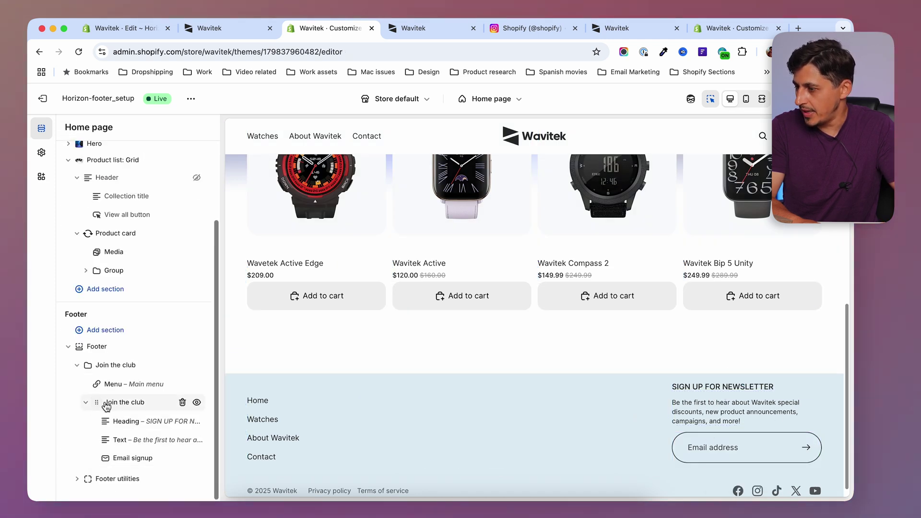
# Rename the outer footer group that contains the menu and the newsletter group as "General"
pyautogui.click(85, 402)
pyautogui.click(77, 425)
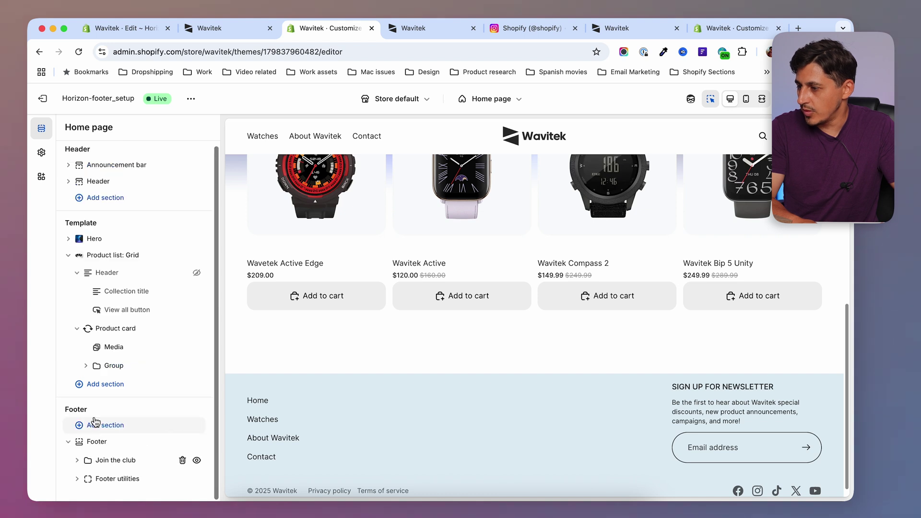
pyautogui.click(77, 460)
pyautogui.click(126, 463)
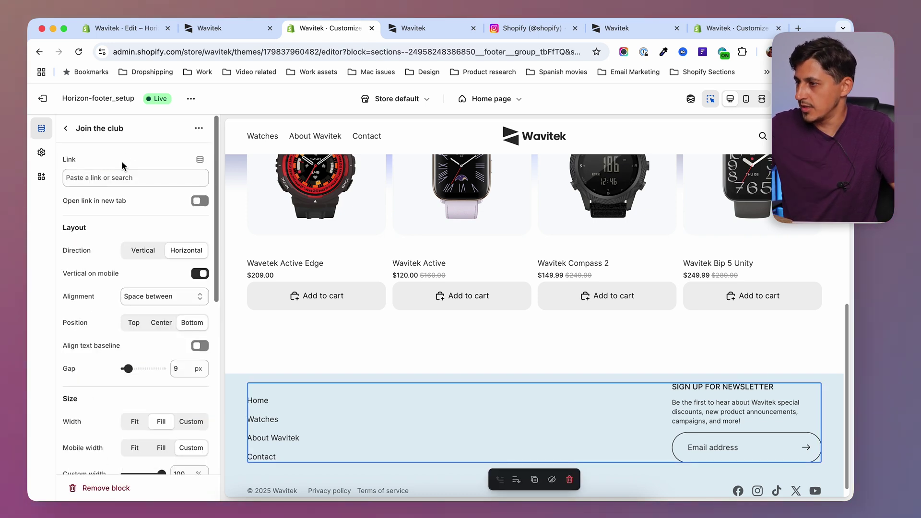
pyautogui.click(119, 129)
pyautogui.write('General')
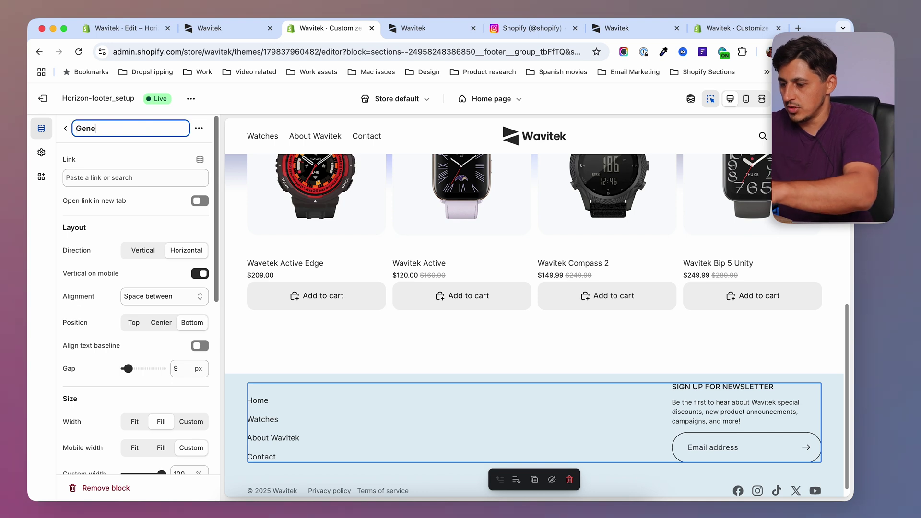
pyautogui.click(66, 129)
# Give the footer's Menu block the heading "Shop" and set its heading preset to Heading 5
pyautogui.scroll(-2, 159, 396)
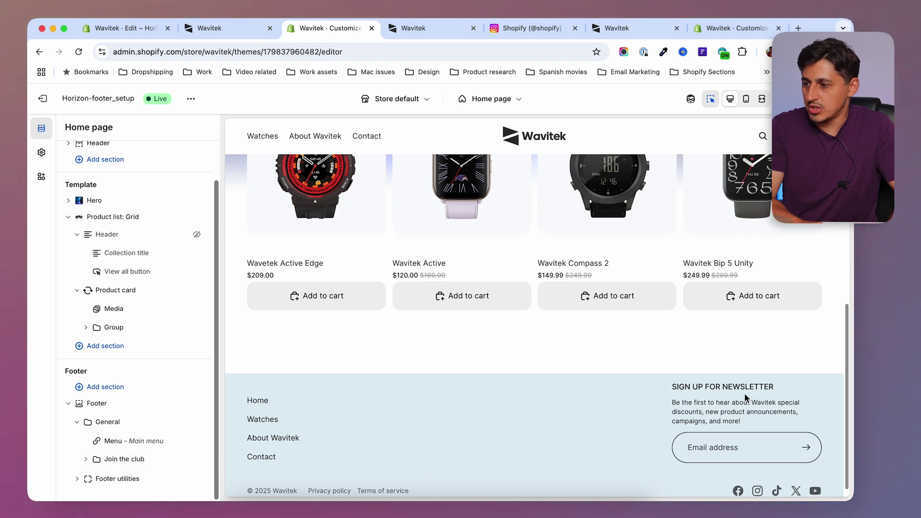
pyautogui.click(119, 442)
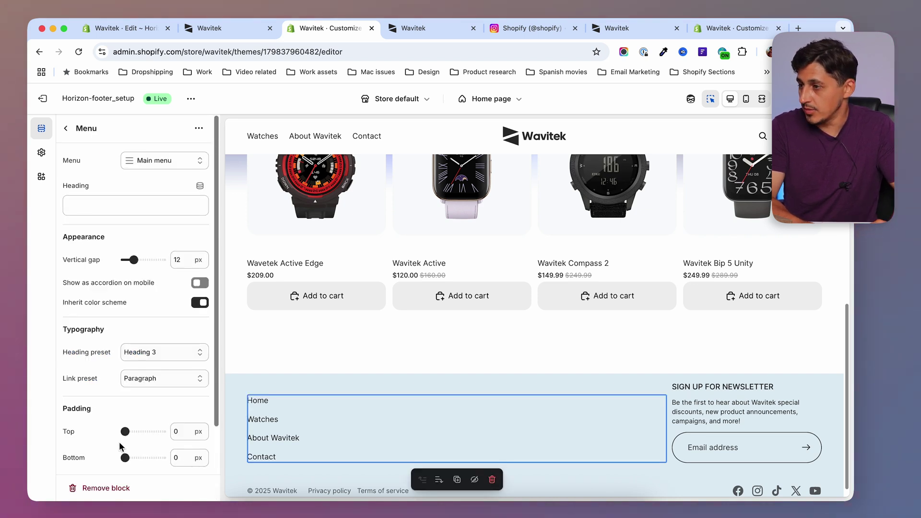
pyautogui.click(114, 211)
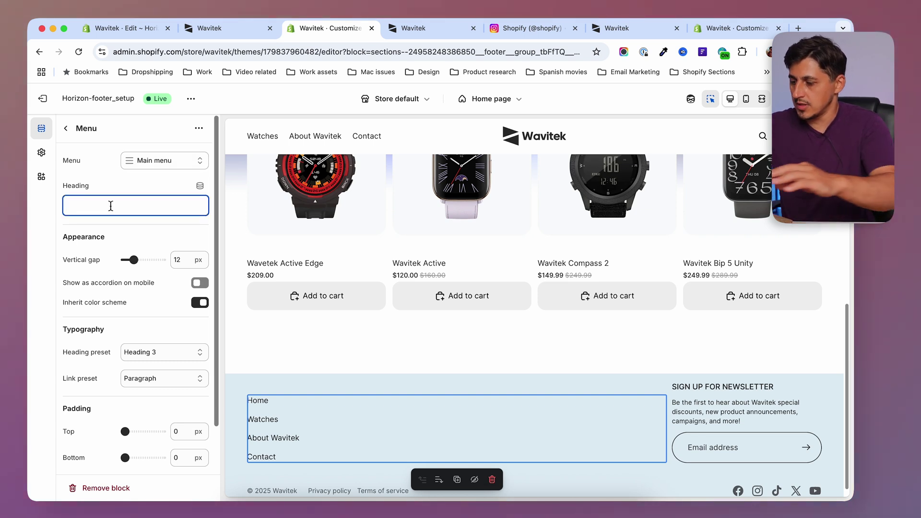
pyautogui.write('Shop')
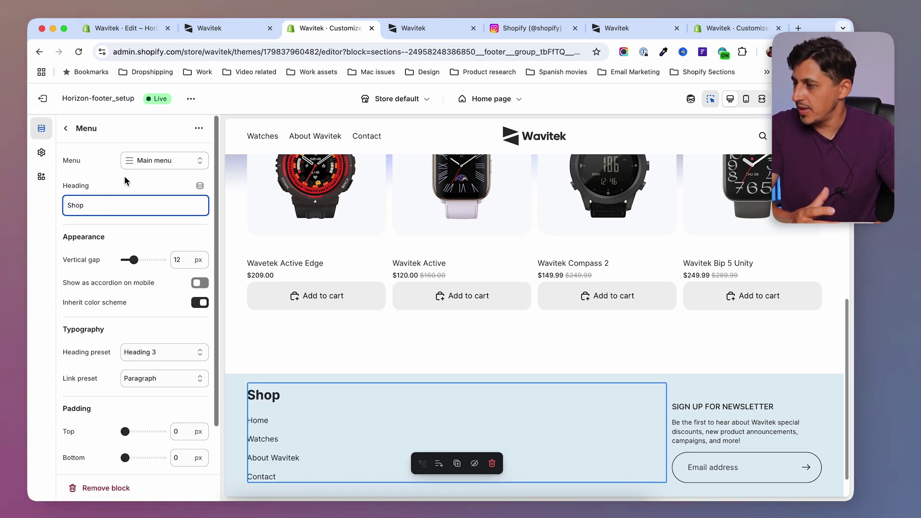
pyautogui.scroll(-1, 104, 357)
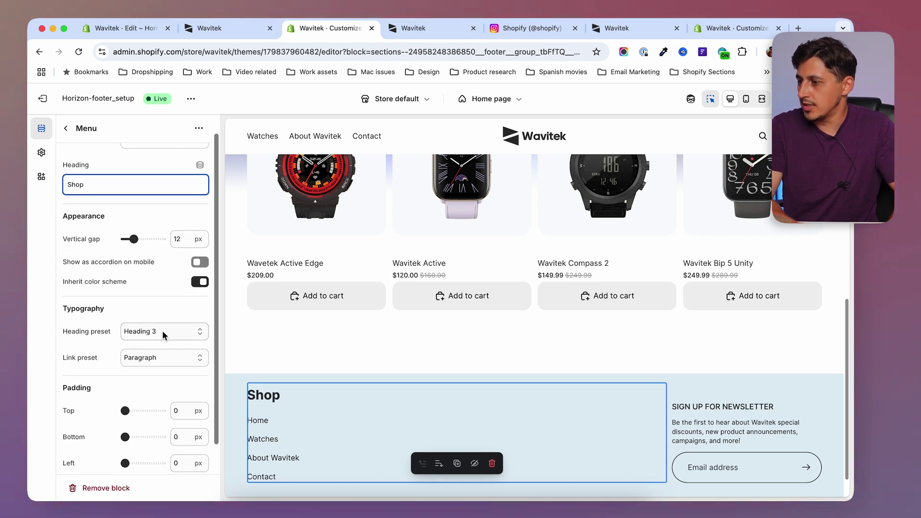
pyautogui.click(162, 330)
pyautogui.click(169, 357)
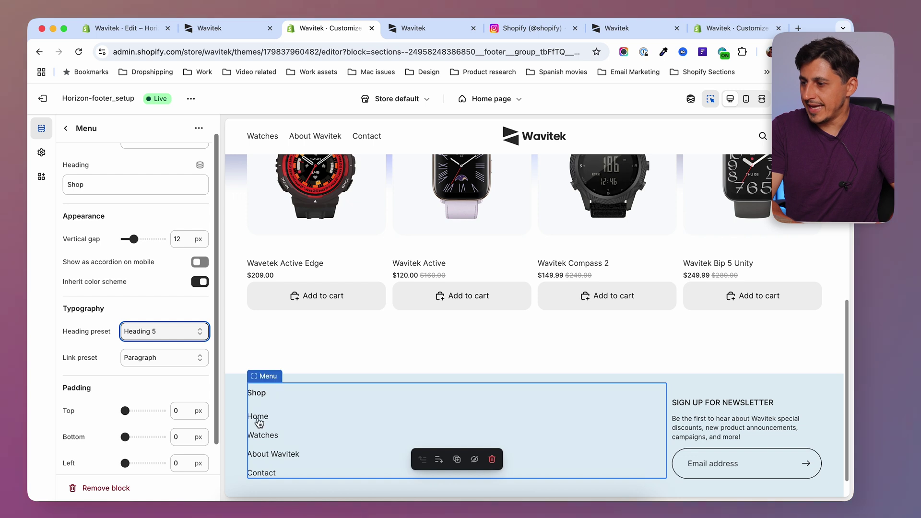
# Set the footer menu's vertical gap to 2 px
pyautogui.moveTo(133, 239); pyautogui.dragTo(130, 240)
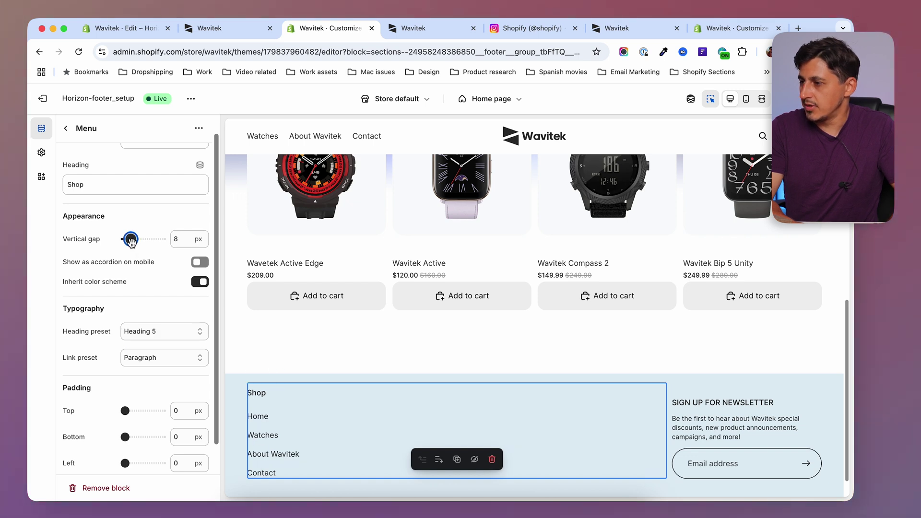
pyautogui.moveTo(127, 245); pyautogui.dragTo(126, 244)
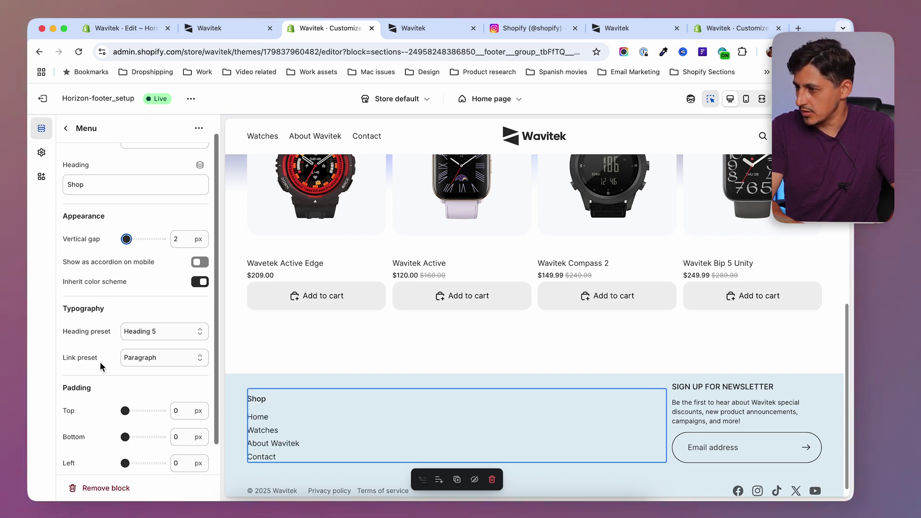
pyautogui.scroll(1, 100, 362)
pyautogui.scroll(-3, 100, 361)
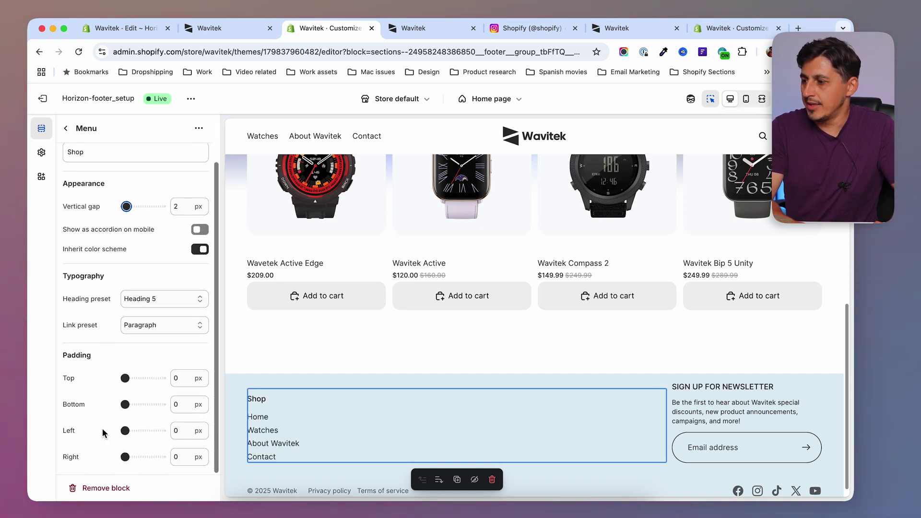
# Give the footer's Shop menu a left padding of 11 px and show it as an accordion on mobile
pyautogui.moveTo(126, 431); pyautogui.dragTo(128, 431)
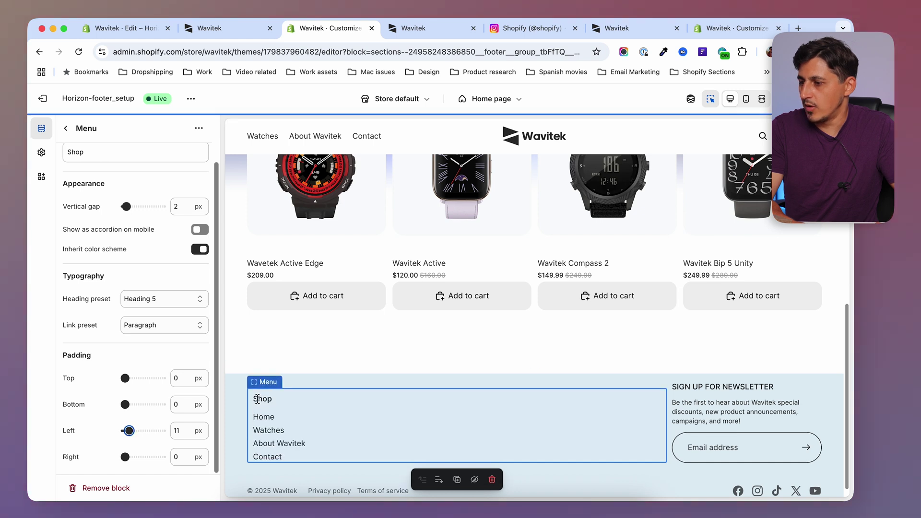
pyautogui.scroll(2, 143, 295)
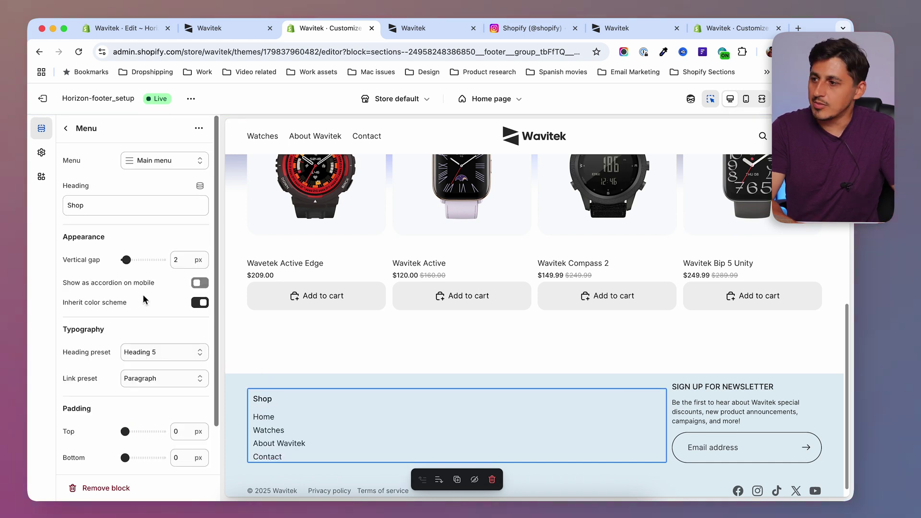
pyautogui.click(201, 283)
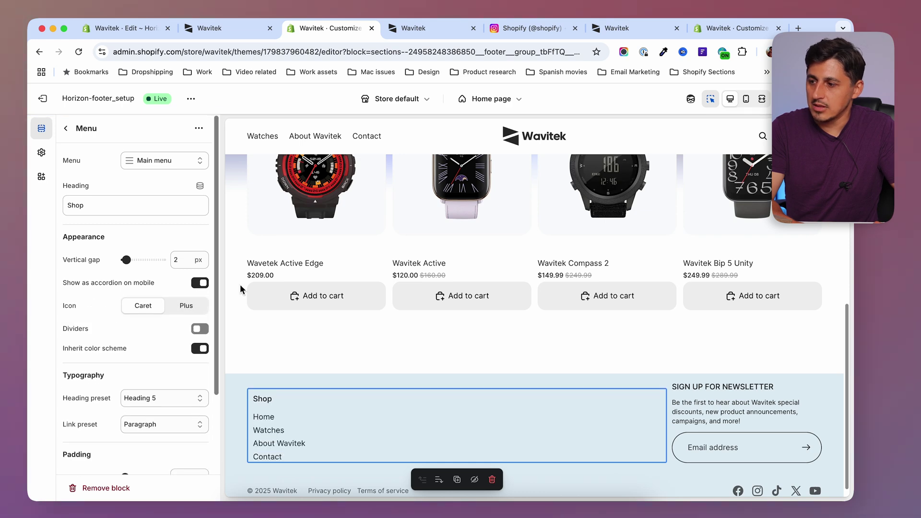
# Check the Shop menu's accordion in the footer's mobile preview, and return to the desktop preview
pyautogui.click(748, 106)
pyautogui.scroll(-10, 630, 345)
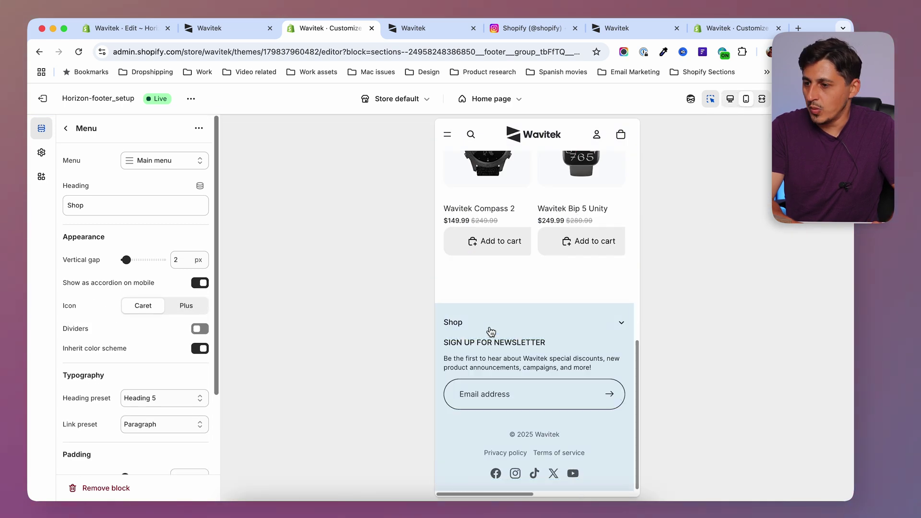
pyautogui.click(620, 325)
pyautogui.click(603, 329)
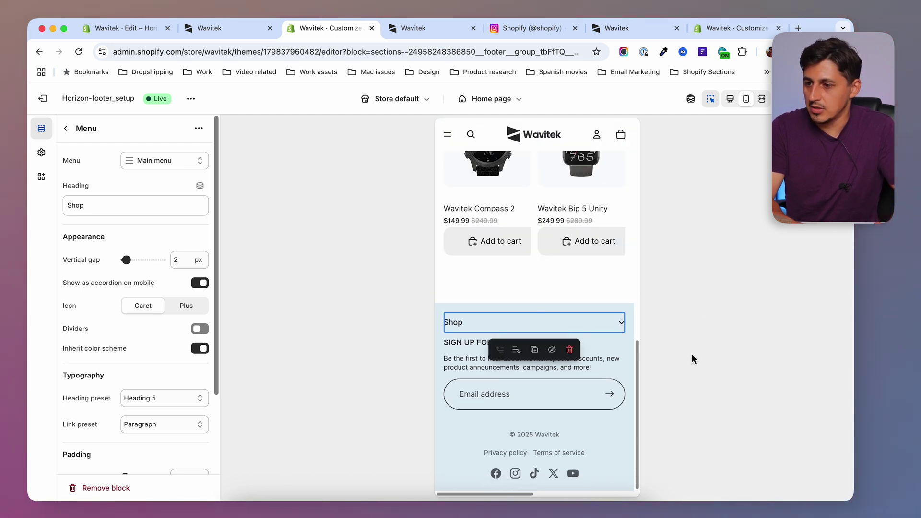
pyautogui.click(629, 278)
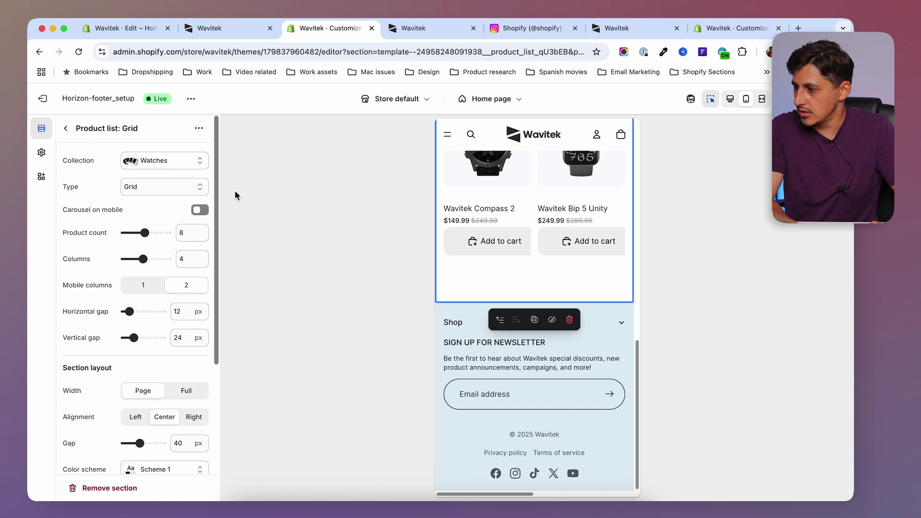
pyautogui.click(730, 99)
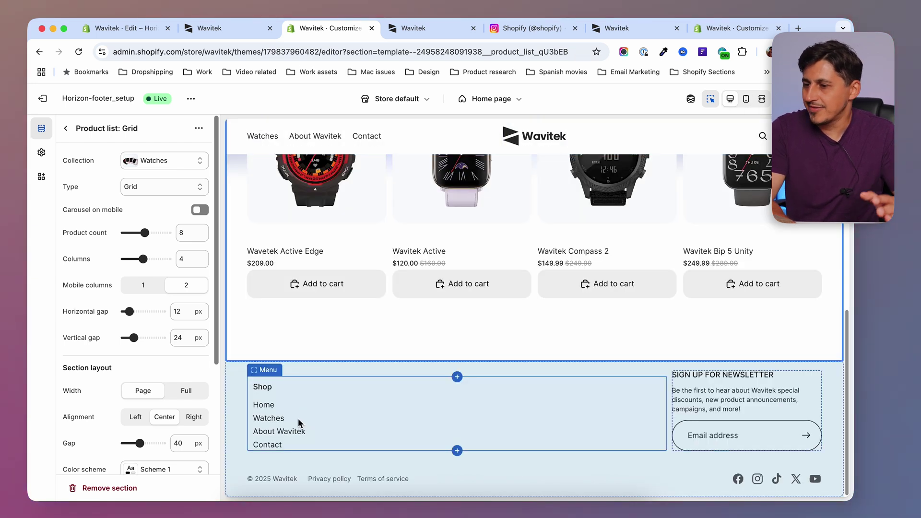
# Duplicate the footer's Shop menu block twice within the General group
pyautogui.click(66, 128)
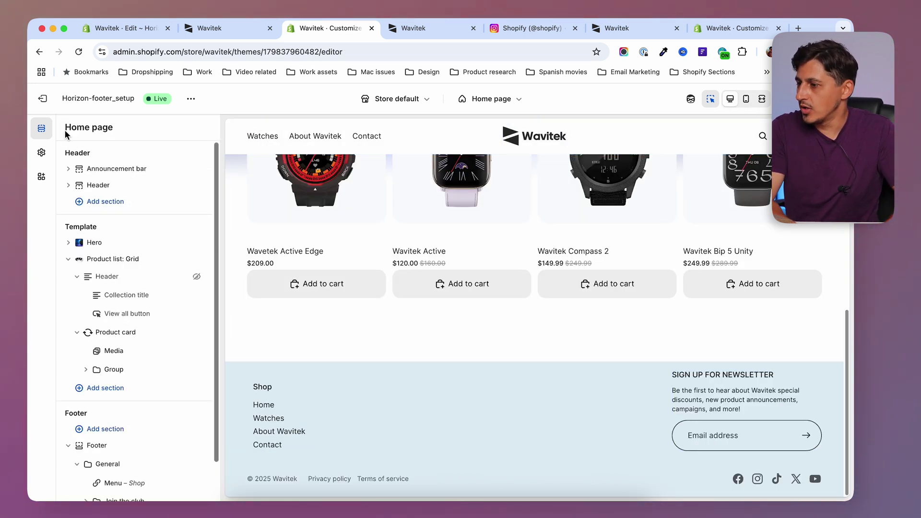
pyautogui.scroll(-1, 163, 432)
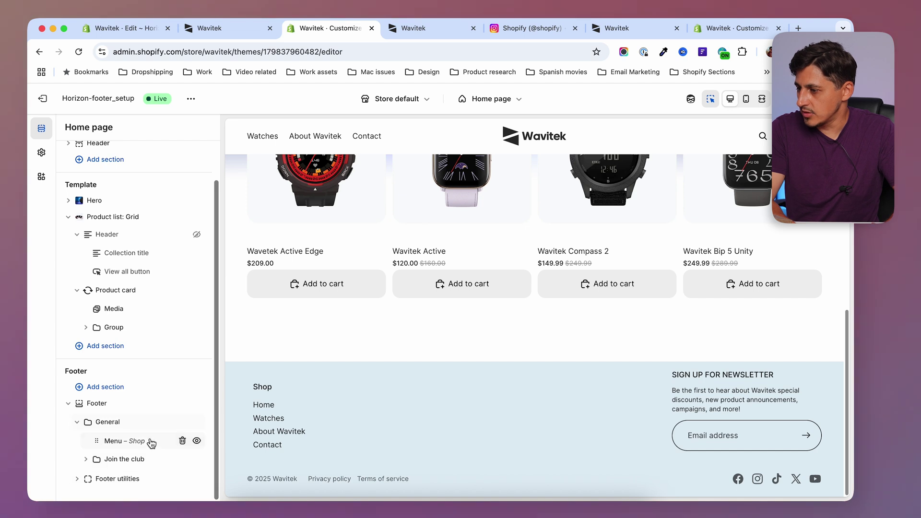
pyautogui.click(114, 442)
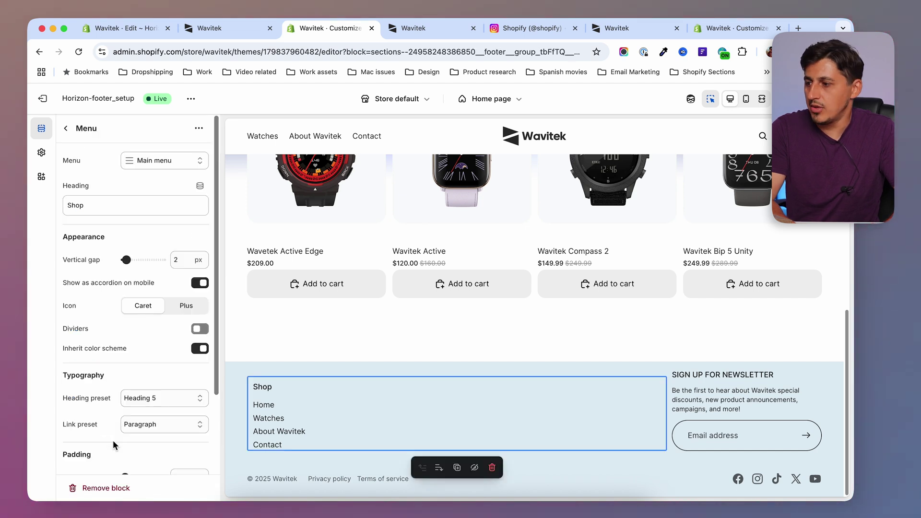
pyautogui.click(198, 129)
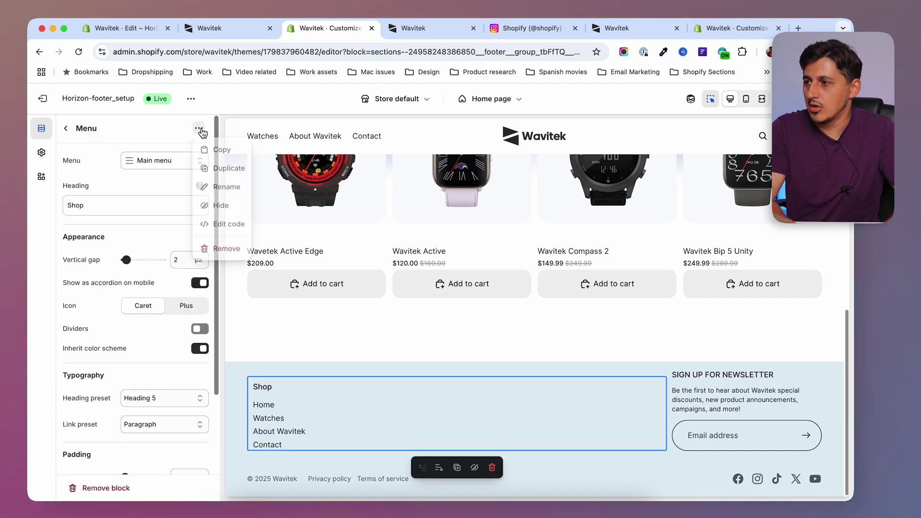
pyautogui.click(228, 168)
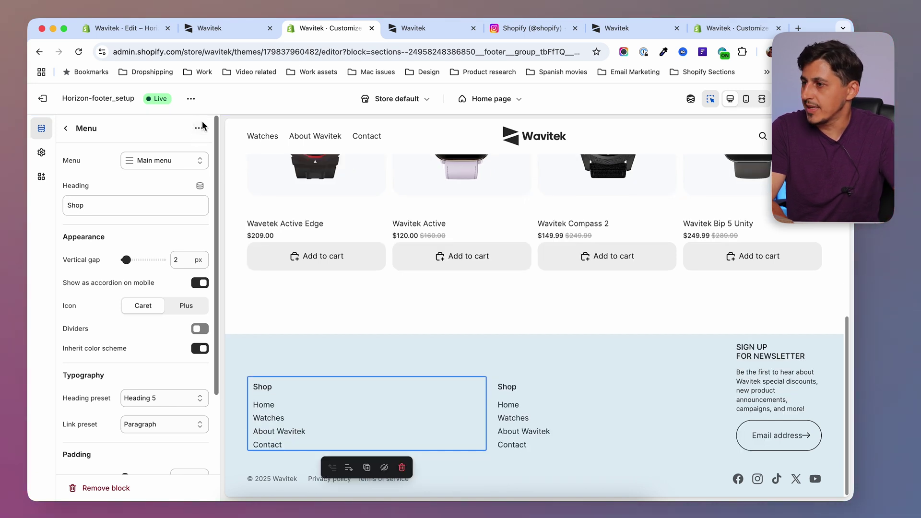
pyautogui.click(199, 128)
pyautogui.click(229, 167)
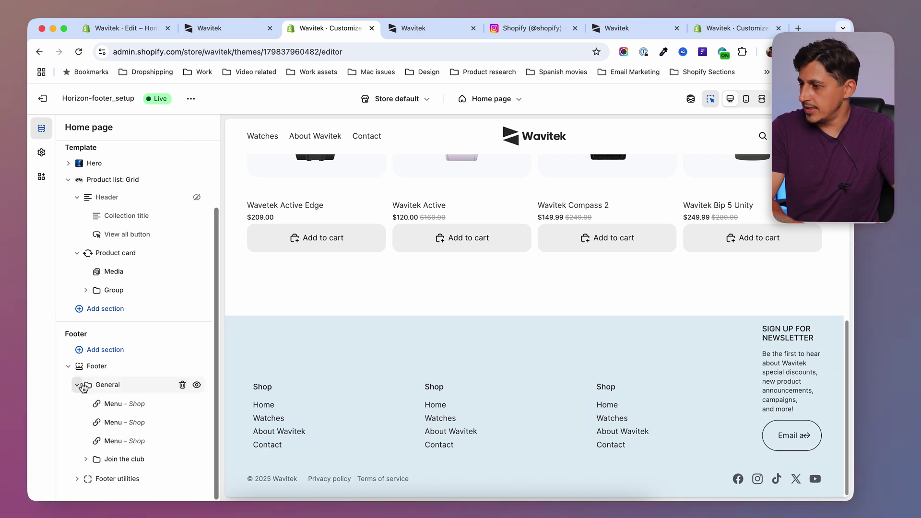
# Change the heading of the second menu block in the General group to "About"
pyautogui.click(134, 422)
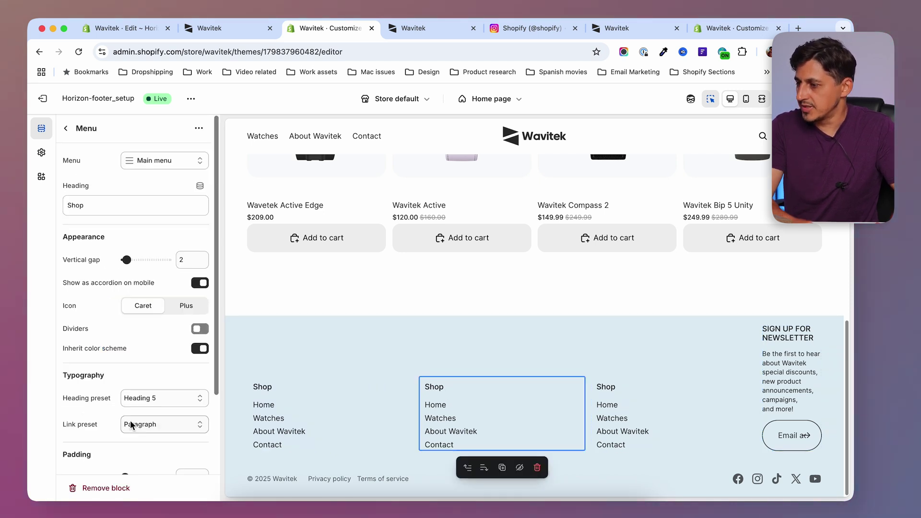
pyautogui.moveTo(111, 213); pyautogui.dragTo(51, 206)
pyautogui.write('Ab')
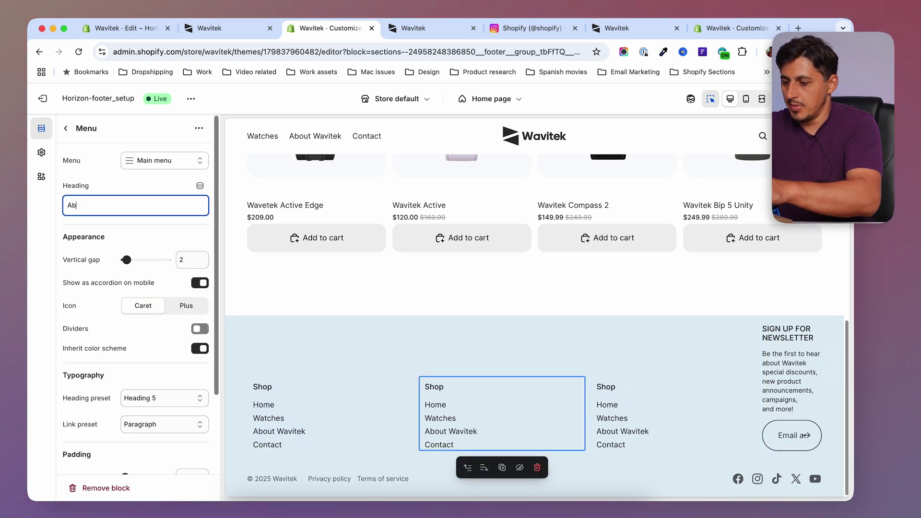
pyautogui.write('out')
pyautogui.click(66, 128)
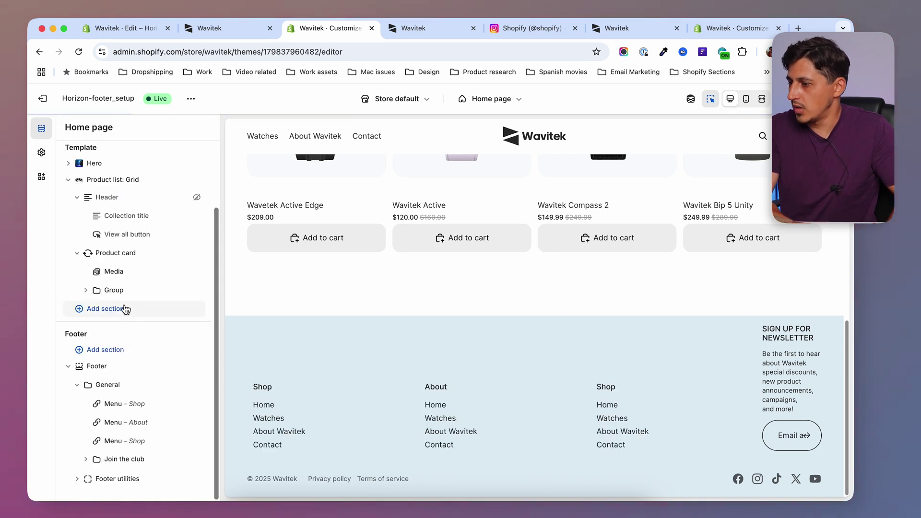
# Change the heading of the third menu block in the General group to "Legal"
pyautogui.click(137, 443)
pyautogui.doubleClick(76, 205)
pyautogui.write('Le')
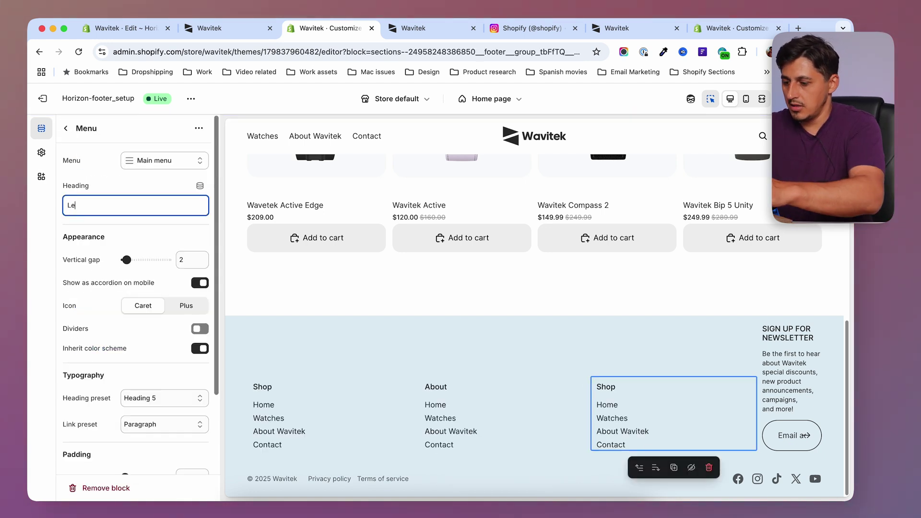
pyautogui.write('gal')
pyautogui.click(65, 128)
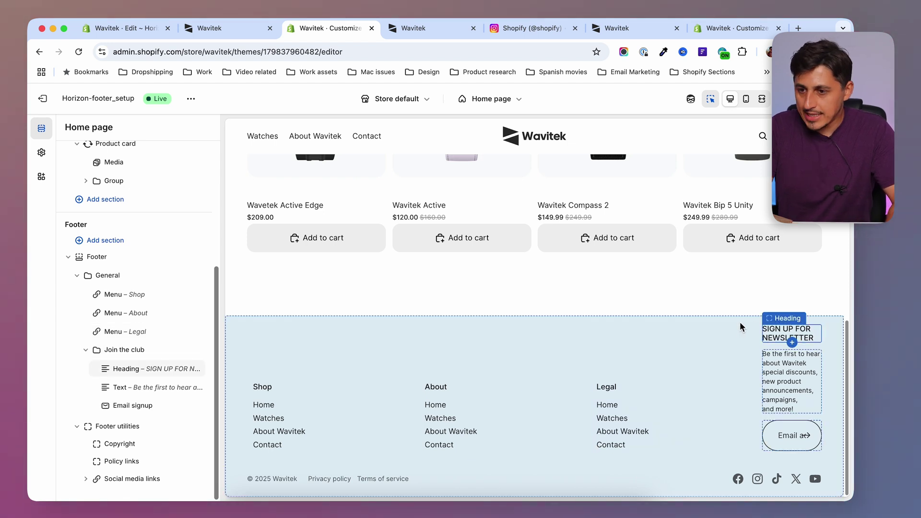
# Set the Join the club group to a custom width of 100% and save the theme
pyautogui.click(815, 353)
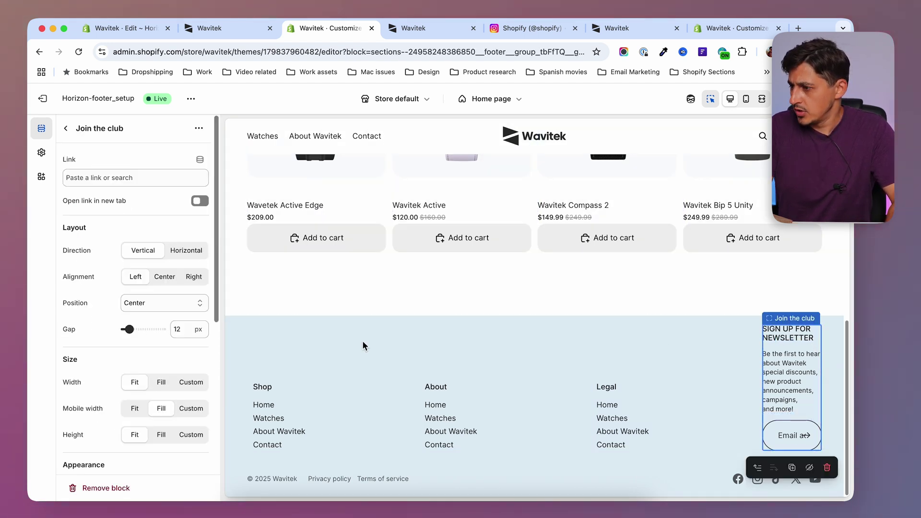
pyautogui.click(66, 128)
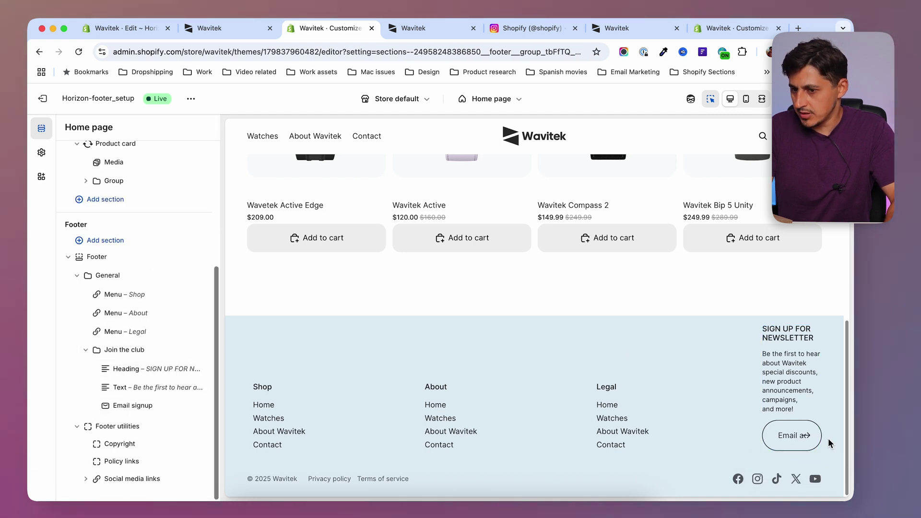
pyautogui.click(135, 351)
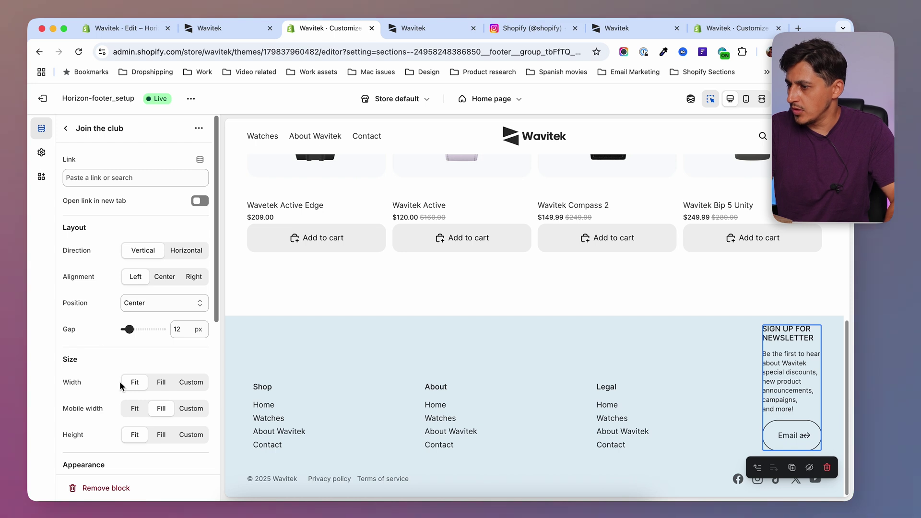
pyautogui.click(192, 384)
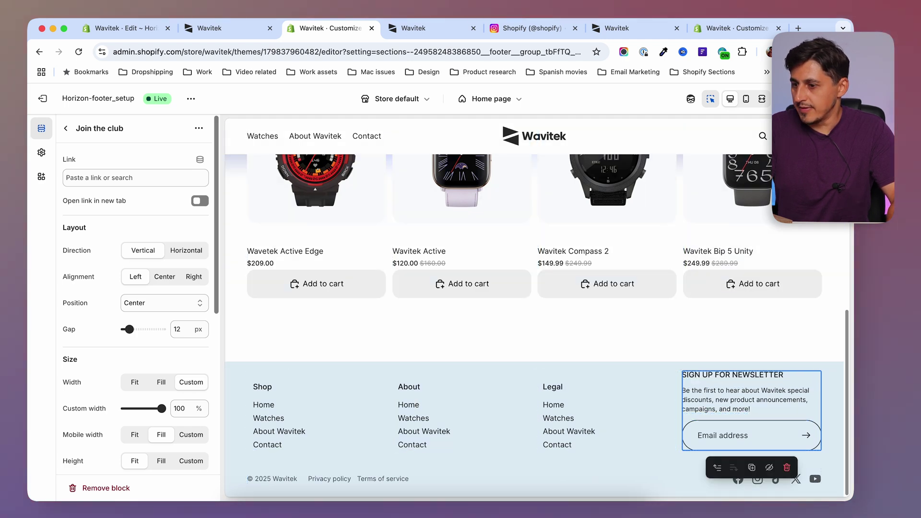
pyautogui.press('super+s')
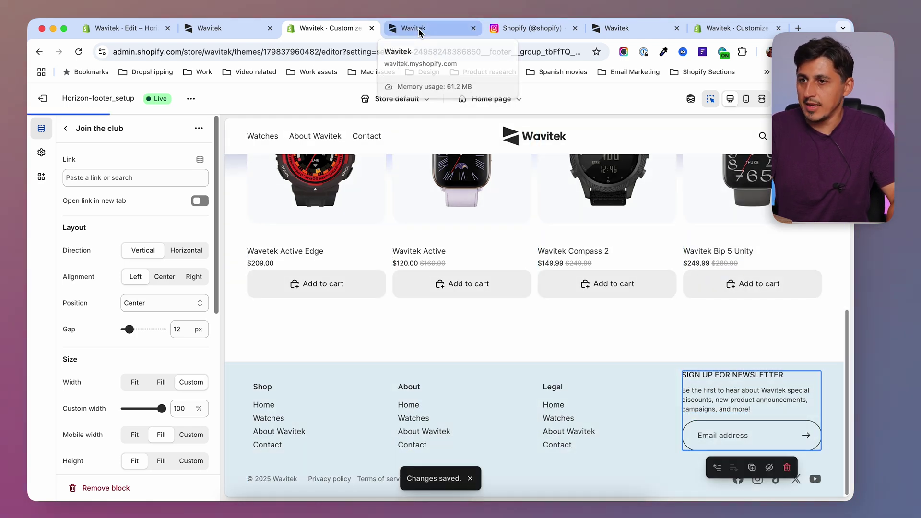
# Reload the live storefront to check the footer's menu columns and newsletter group, and return to the theme editor
pyautogui.click(419, 30)
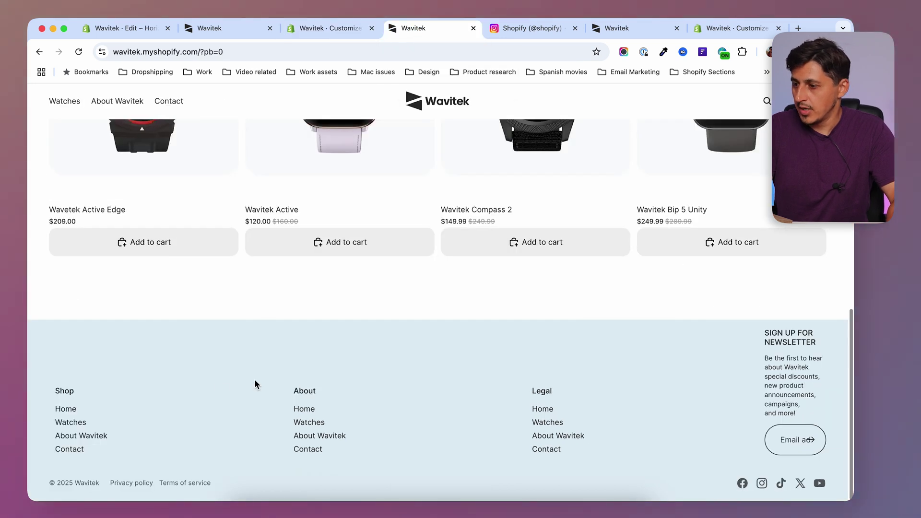
pyautogui.click(79, 51)
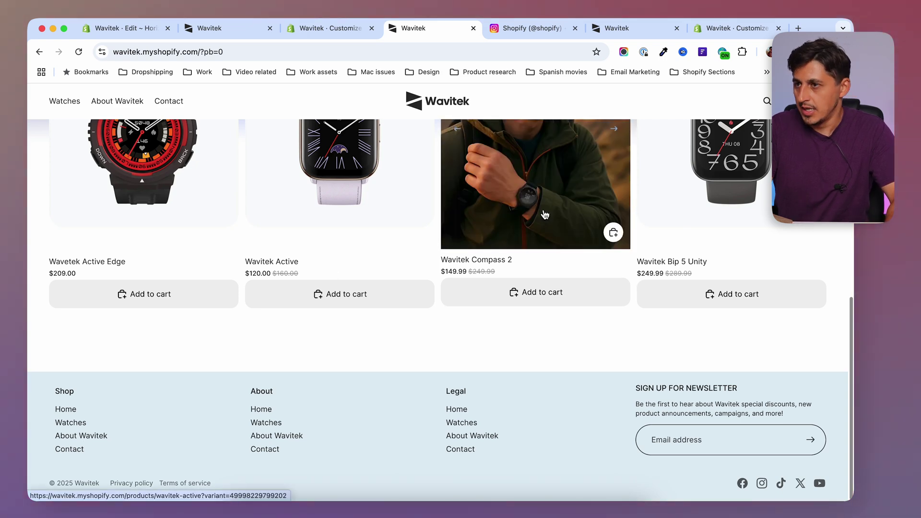
pyautogui.click(347, 32)
# Add a Text block above the Shop menu in the General group and set its width to Fill
pyautogui.click(66, 129)
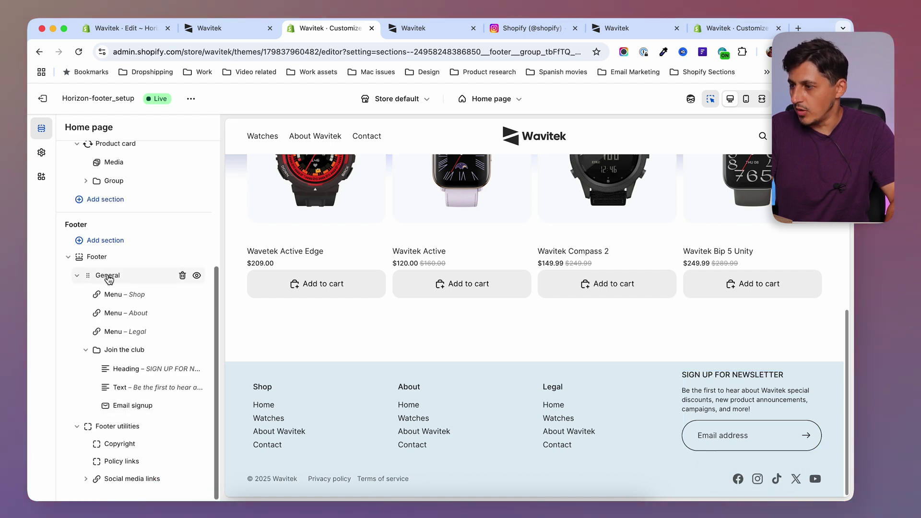
pyautogui.moveTo(146, 285)
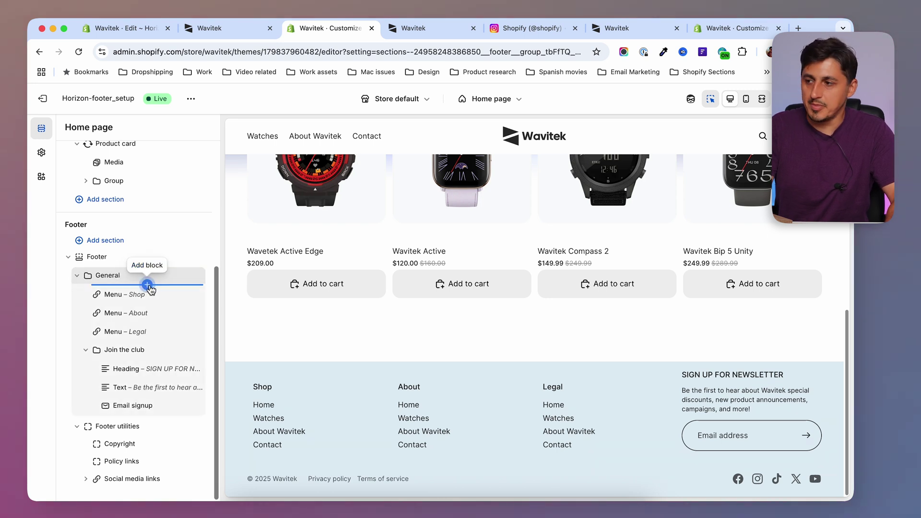
pyautogui.click(148, 286)
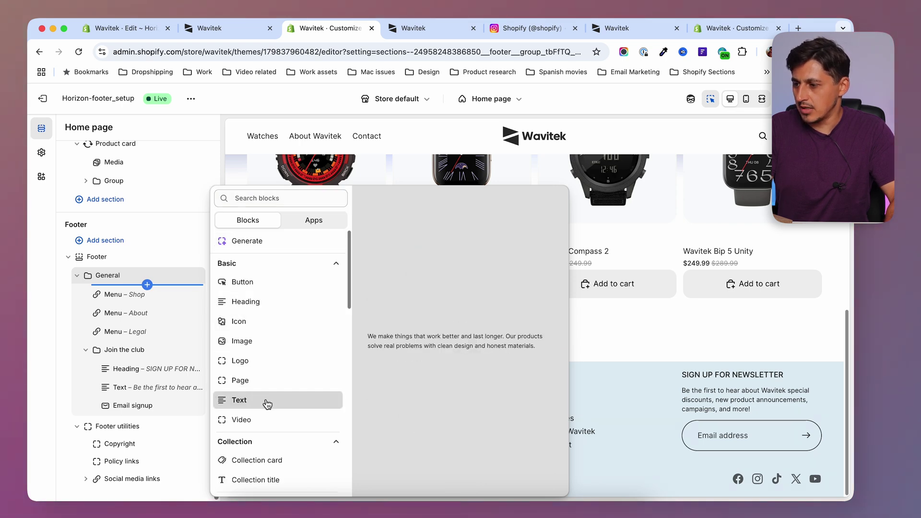
pyautogui.press('Escape')
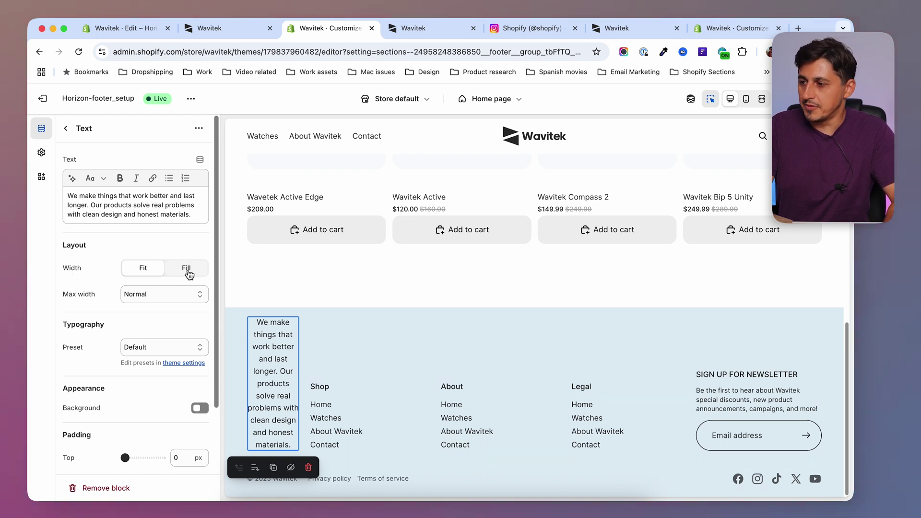
pyautogui.click(187, 270)
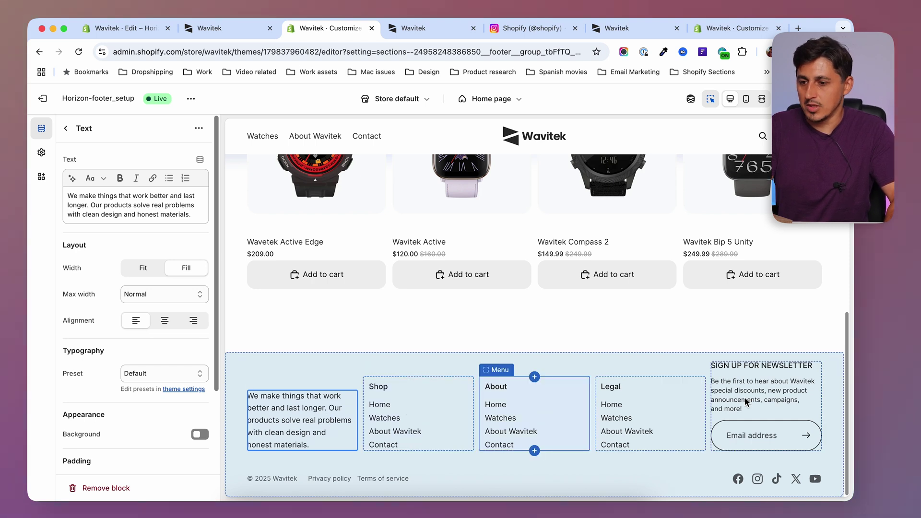
# Replace the new text block's content with Wavitech Inc, the company address and the weekday and Saturday opening hours, and save the theme
pyautogui.click(322, 408)
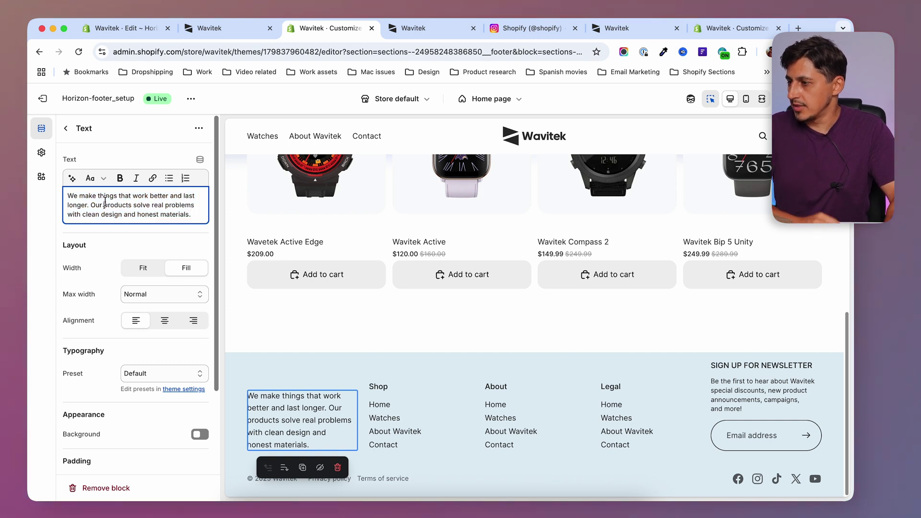
pyautogui.click(138, 207)
pyautogui.press('super+a')
pyautogui.write('Wavitech Inc, San Viero, CA 90217 USA Monday – Friday: 9:00 AM – 6:00 PM Saturday: 10:00 AM – 4:00 PM')
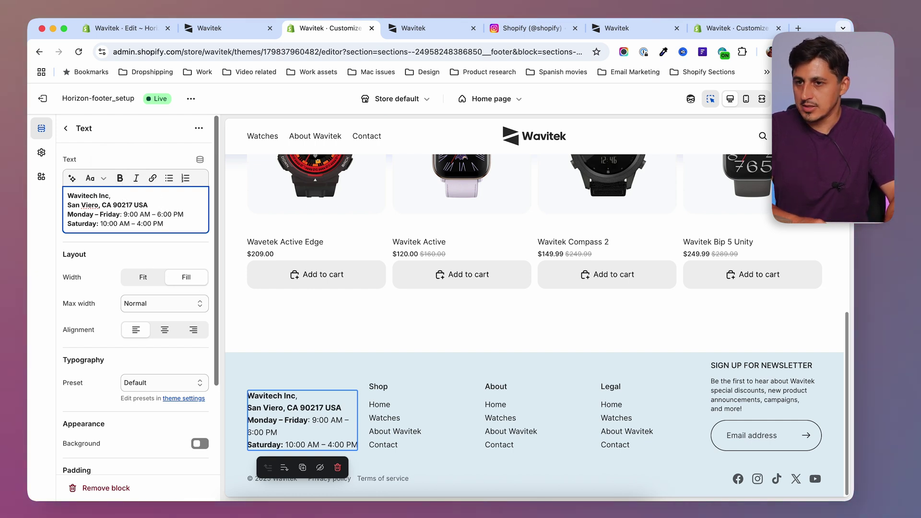
pyautogui.click(816, 98)
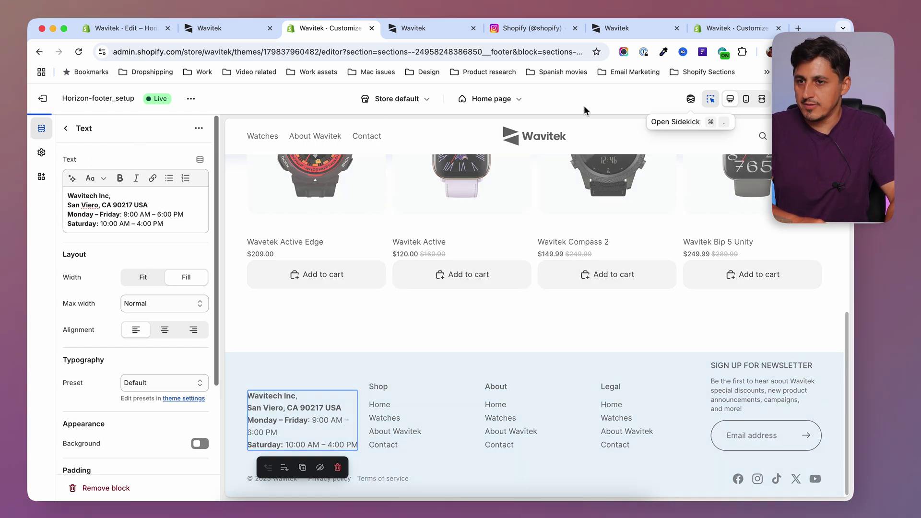
# Reload the live storefront and check the company information column in the footer
pyautogui.click(419, 31)
pyautogui.click(79, 51)
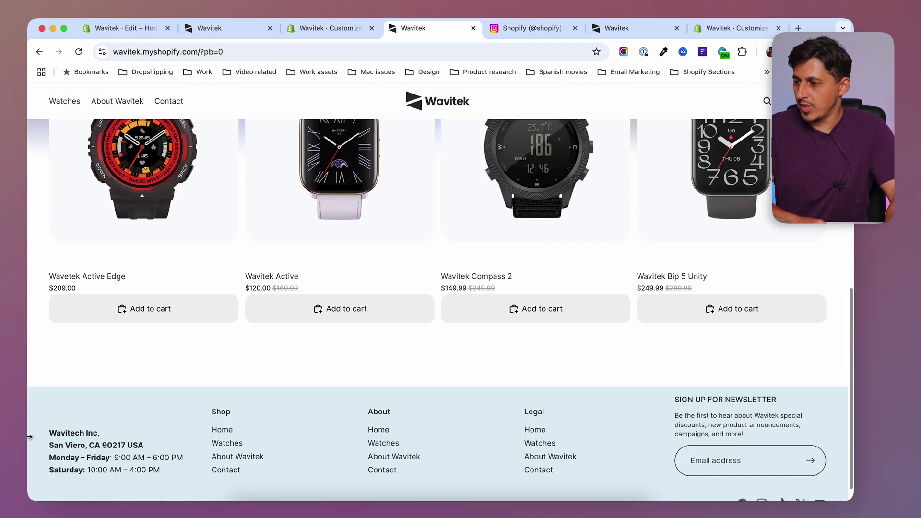
pyautogui.scroll(-1, 80, 448)
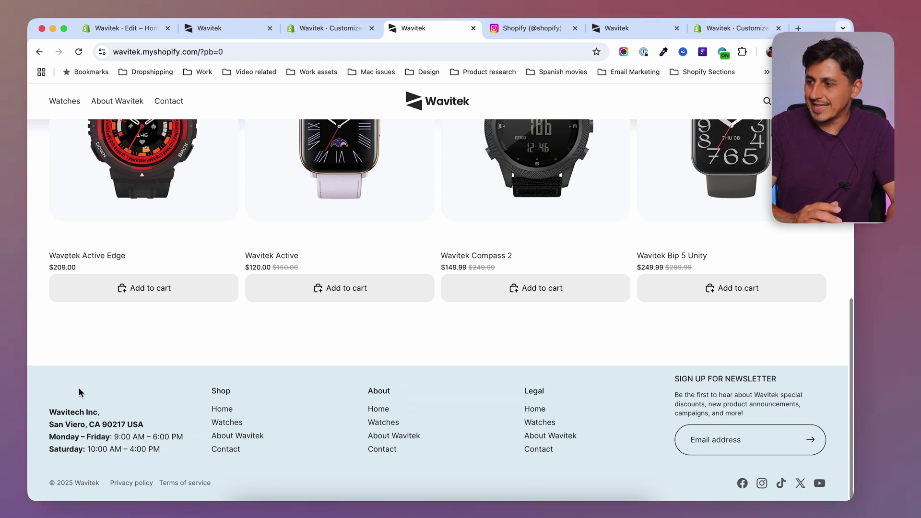
# Return to the theme editor, set the footer General group's position to Top and save the theme
pyautogui.hotkey('ctrl', 'shift', 'Tab')
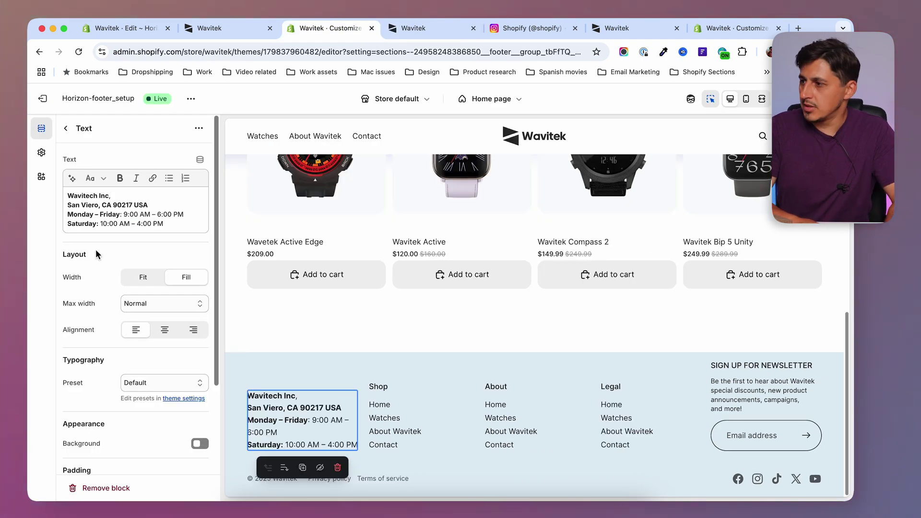
pyautogui.click(66, 128)
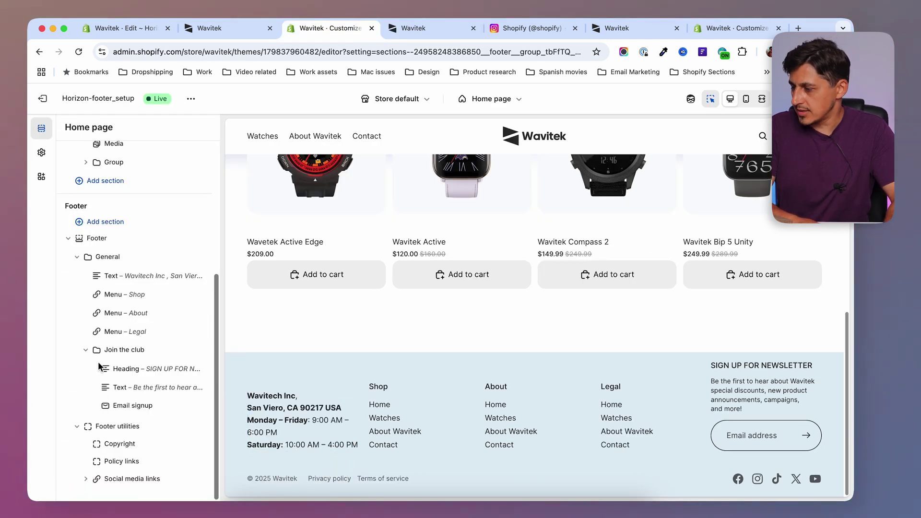
pyautogui.click(108, 257)
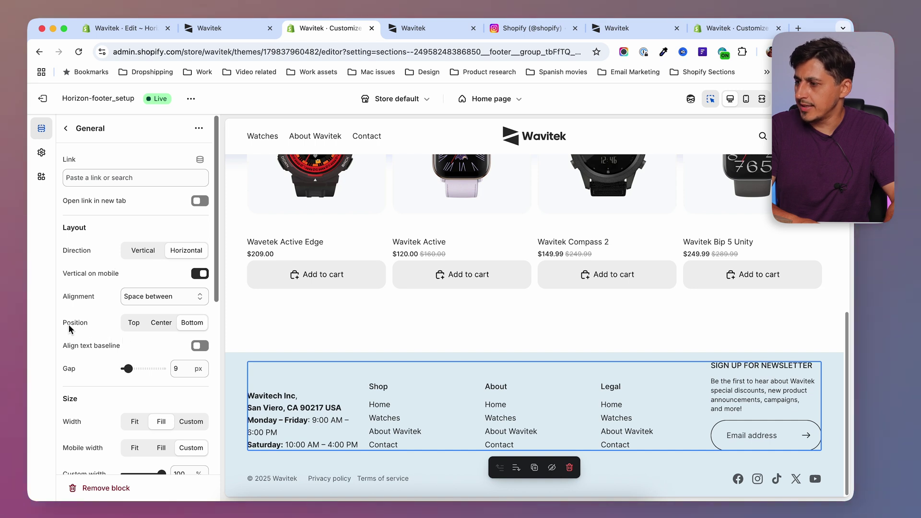
pyautogui.click(133, 324)
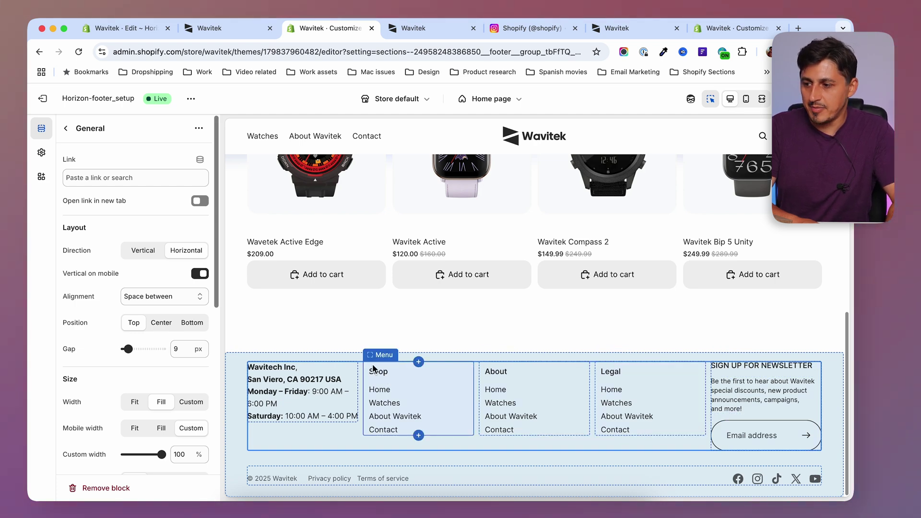
pyautogui.click(830, 99)
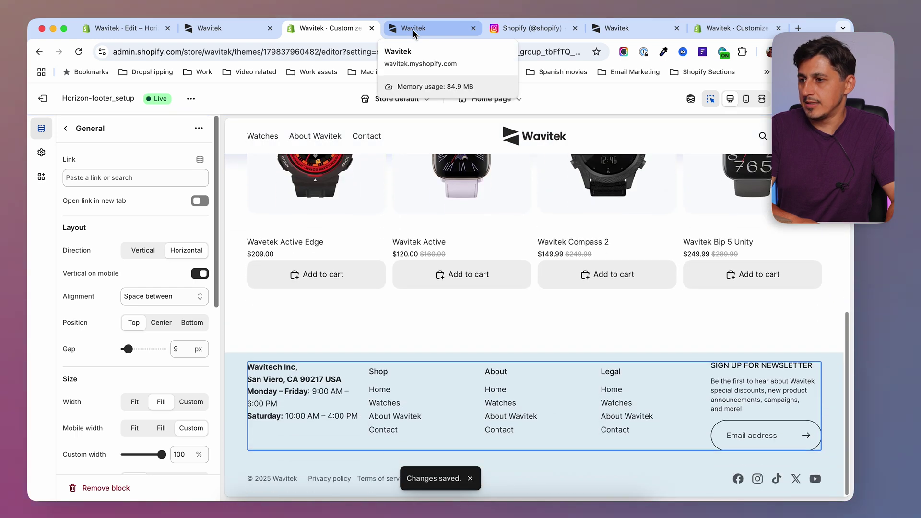
# Reload the live storefront and compare the vertical alignment of the footer columns
pyautogui.click(413, 30)
pyautogui.click(77, 51)
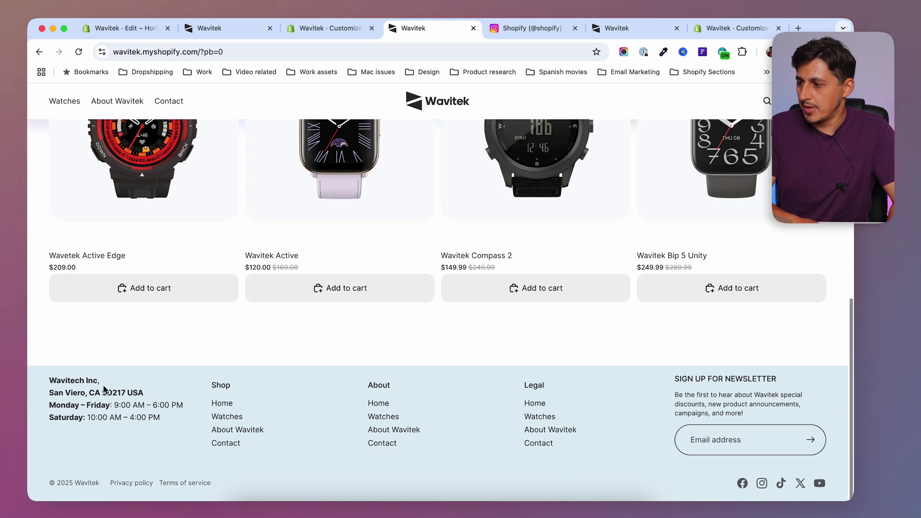
pyautogui.moveTo(544, 385); pyautogui.dragTo(197, 374)
pyautogui.click(198, 372)
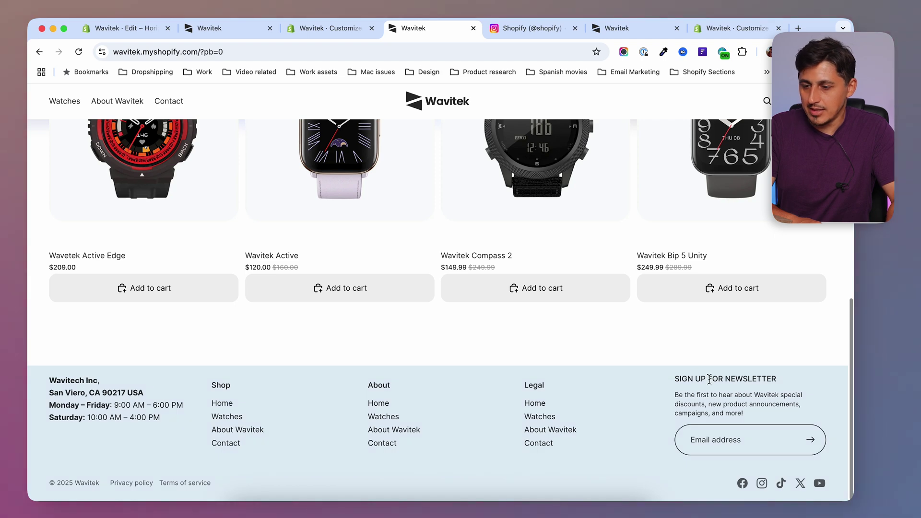
# Back in the theme editor, set the company information text block's top padding to 8 px
pyautogui.click(320, 31)
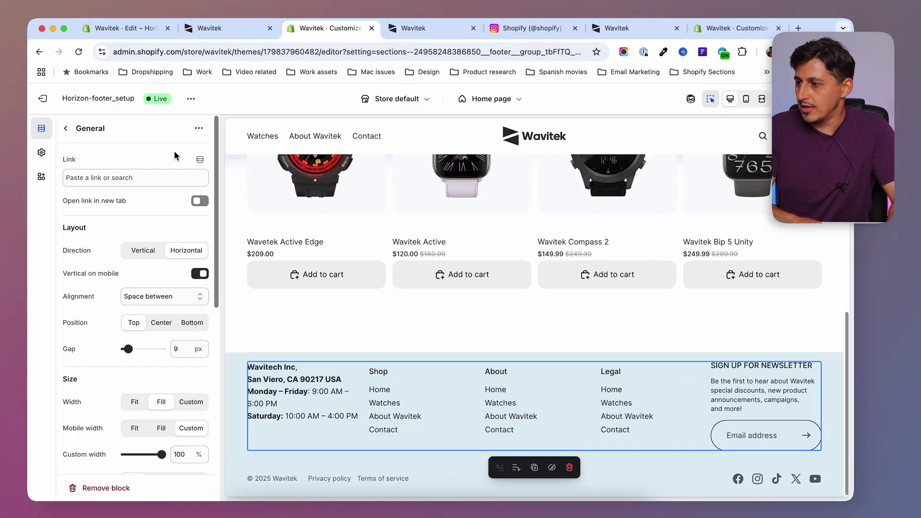
pyautogui.click(67, 130)
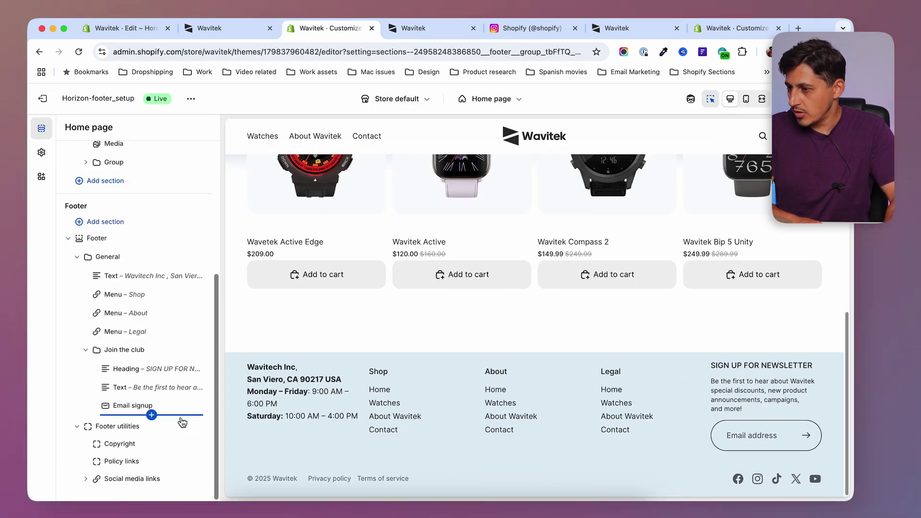
pyautogui.click(269, 374)
pyautogui.scroll(-5, 114, 350)
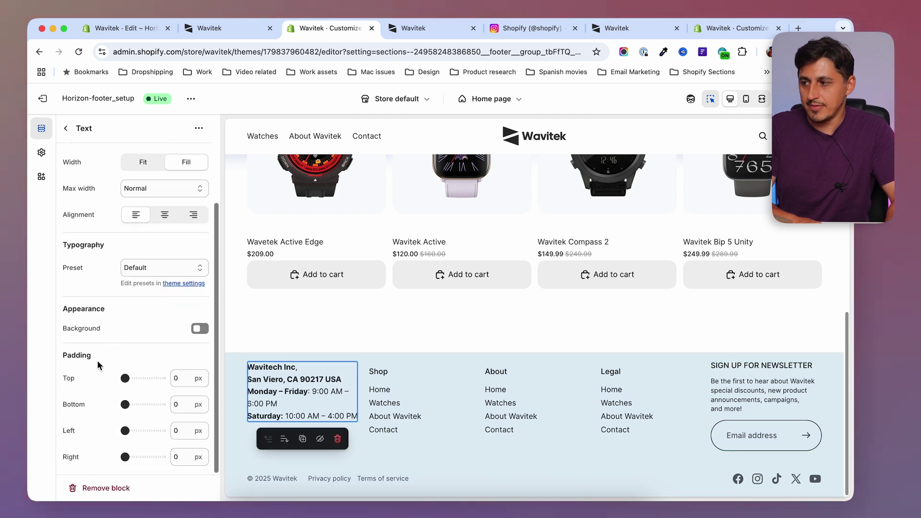
pyautogui.click(129, 379)
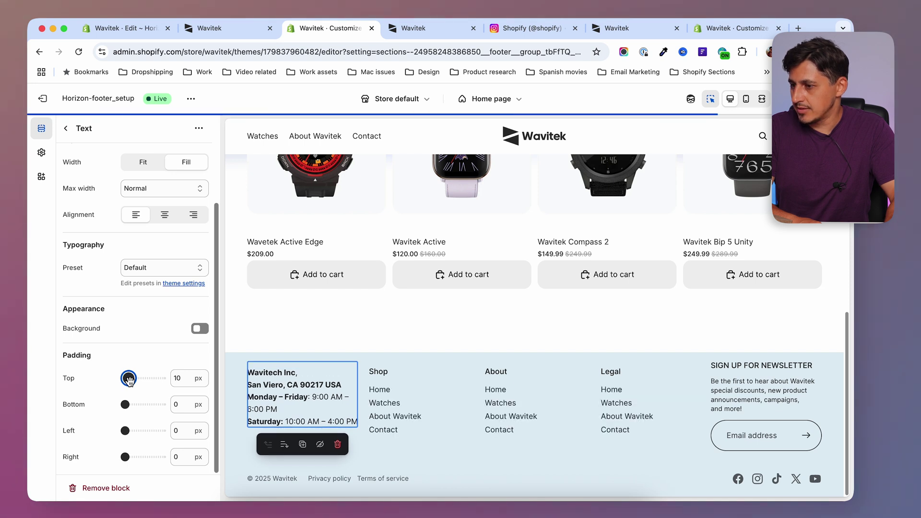
pyautogui.moveTo(128, 379); pyautogui.dragTo(127, 379)
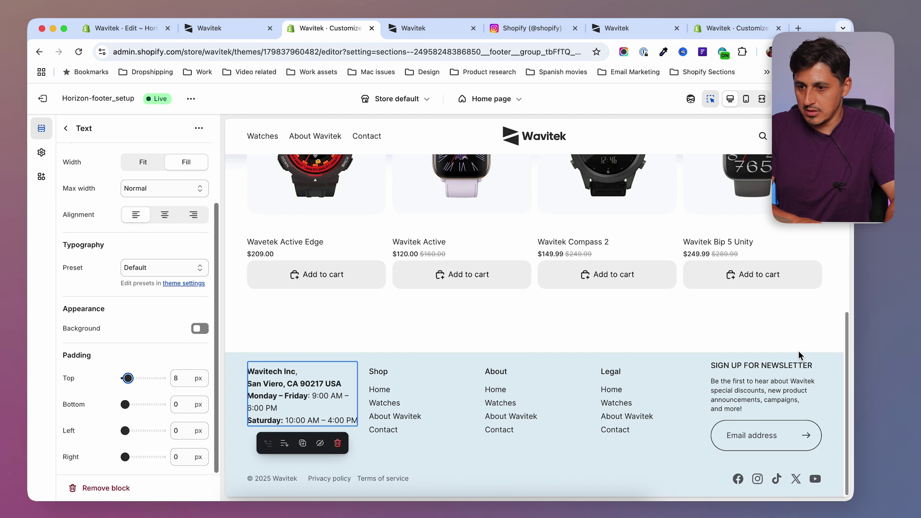
# Try an 8 px bottom padding on the Join the club newsletter group
pyautogui.click(750, 373)
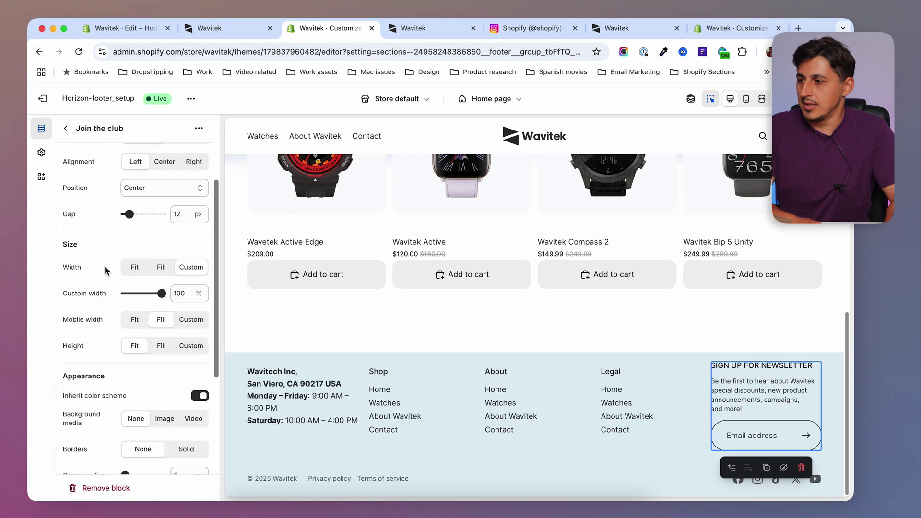
pyautogui.scroll(5, 102, 267)
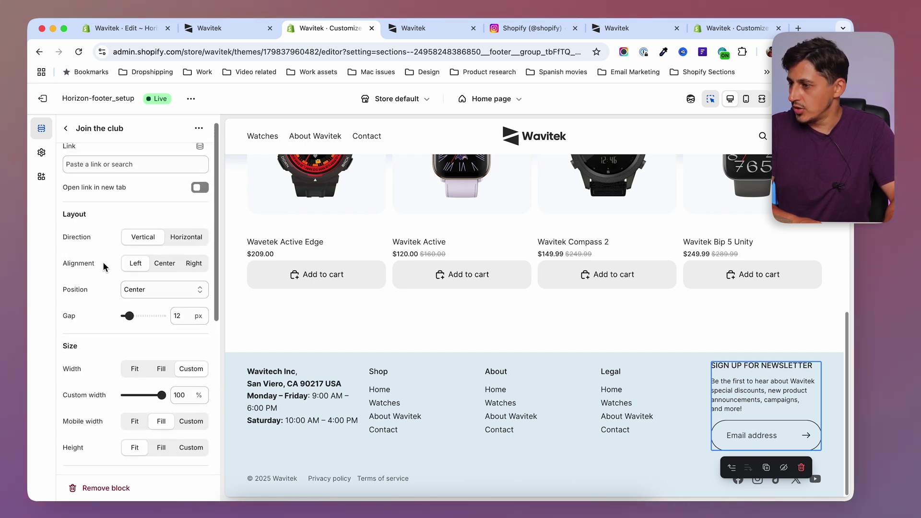
pyautogui.scroll(-12, 100, 330)
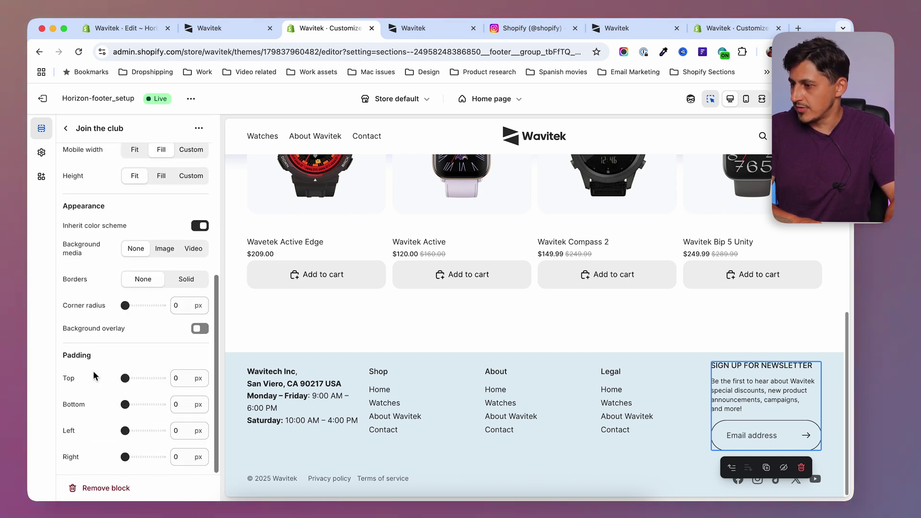
pyautogui.moveTo(126, 405); pyautogui.dragTo(129, 405)
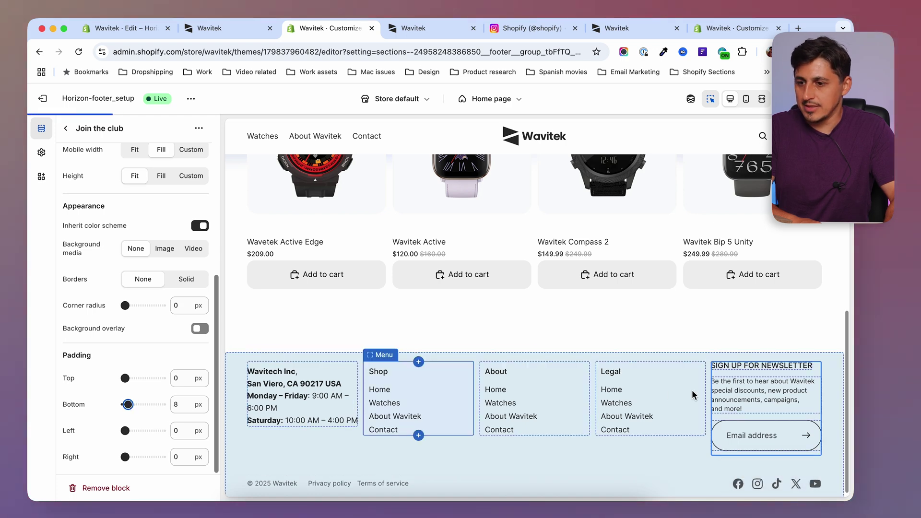
pyautogui.click(251, 370)
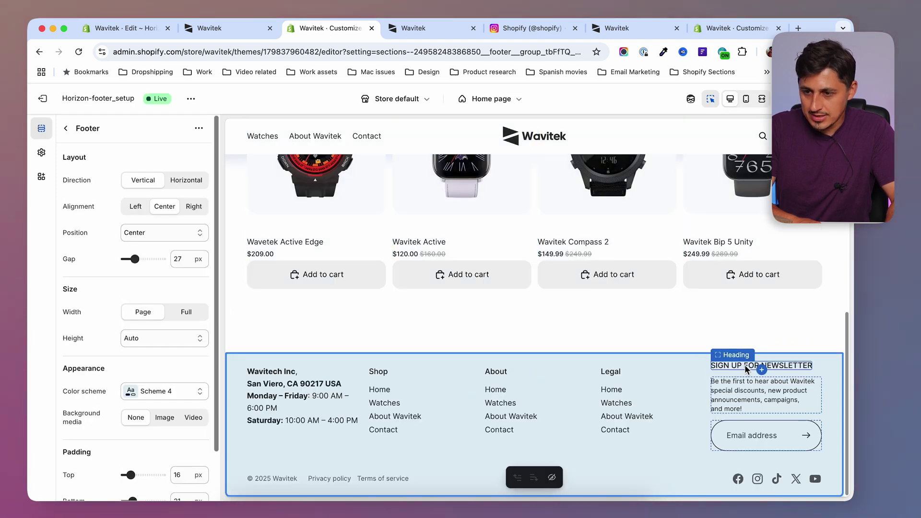
# Set the top padding of the SIGN UP FOR NEWSLETTER heading to 8 px and save the theme
pyautogui.click(747, 367)
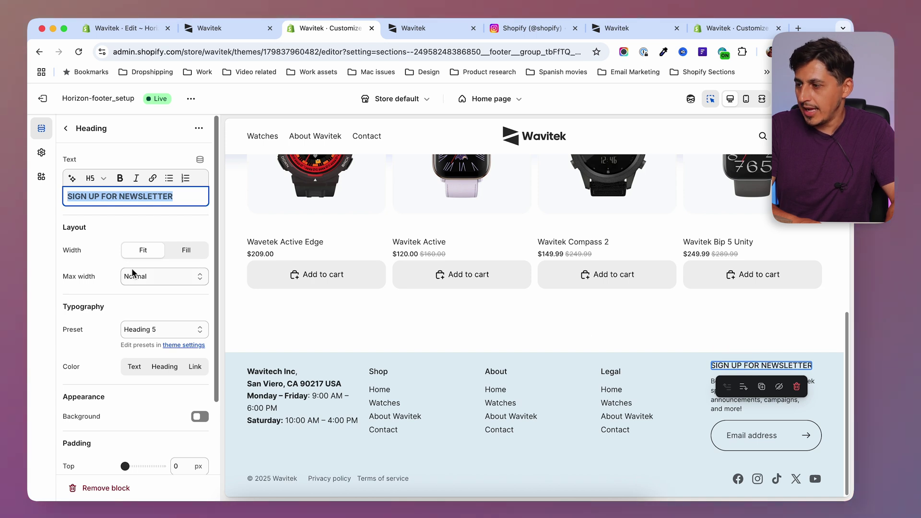
pyautogui.scroll(-4, 132, 273)
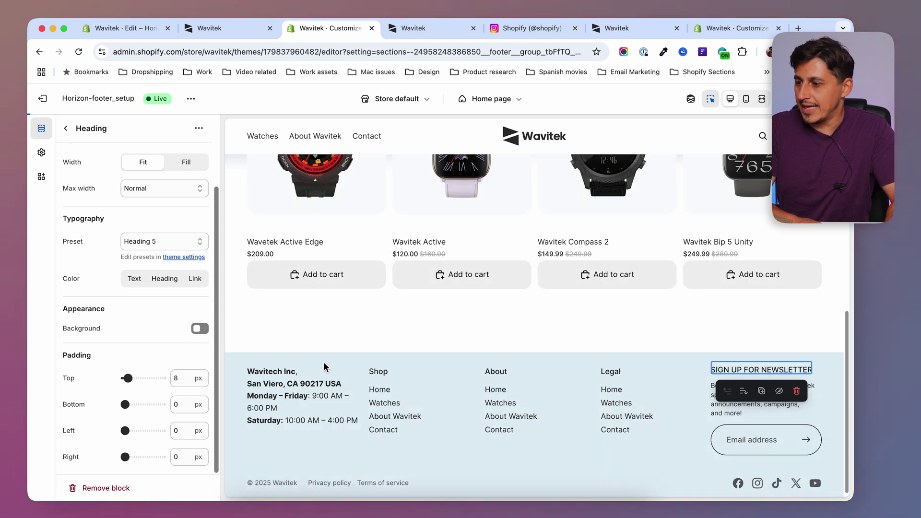
pyautogui.press('super+s')
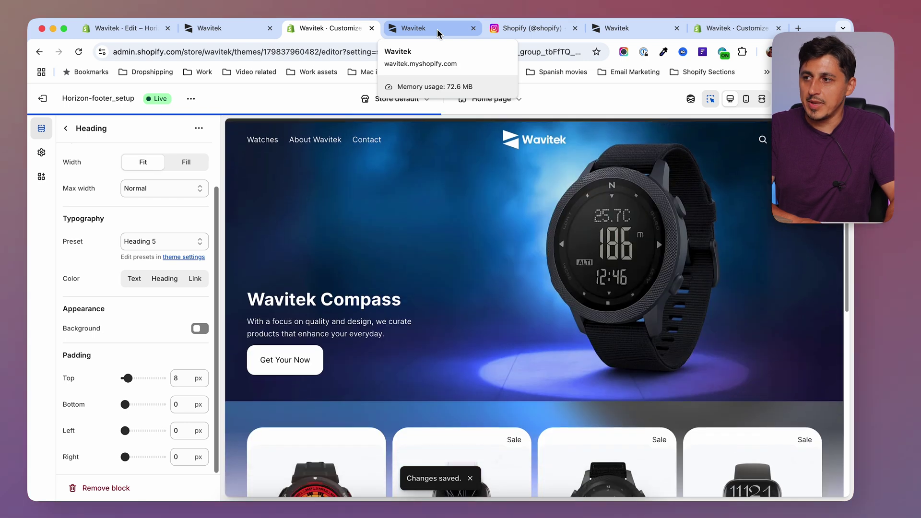
# Check the live footer on desktop and in the browser's responsive view, testing the Shop accordion and narrowing the viewport to 367 px
pyautogui.click(438, 32)
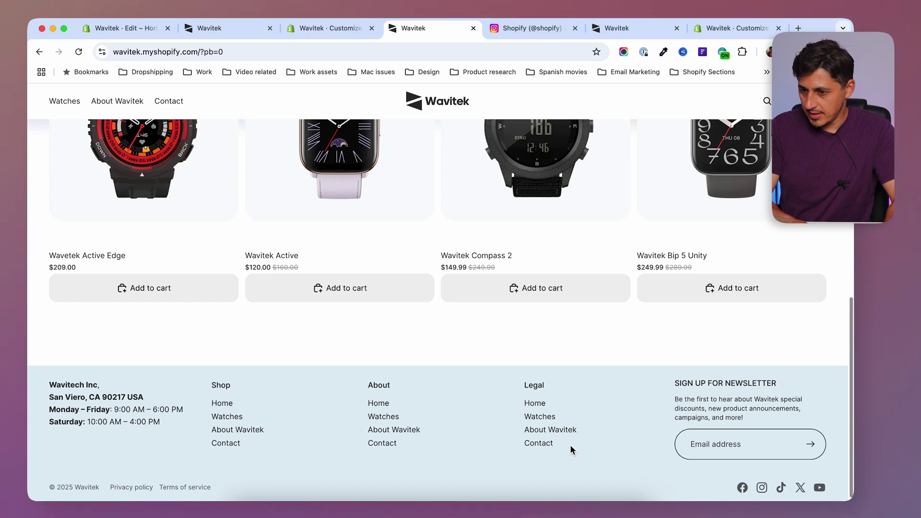
pyautogui.scroll(-1, 616, 462)
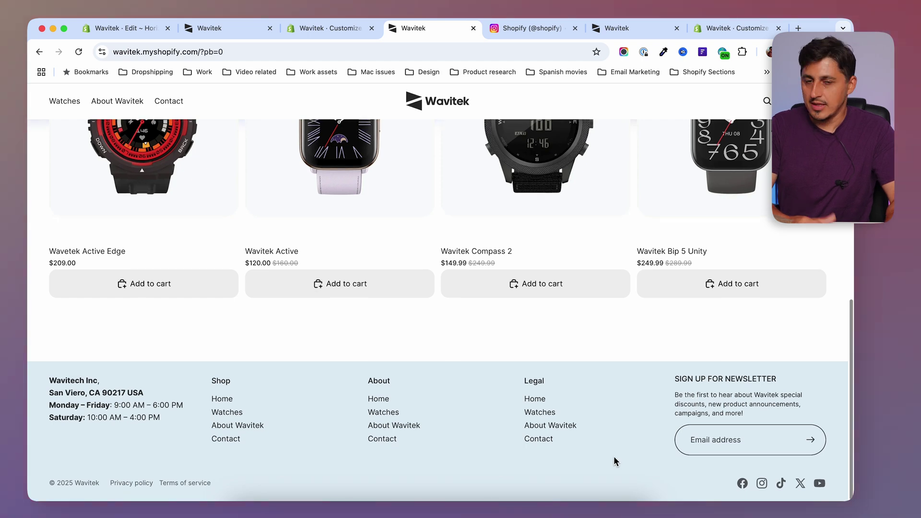
pyautogui.rightClick(597, 373)
pyautogui.click(662, 493)
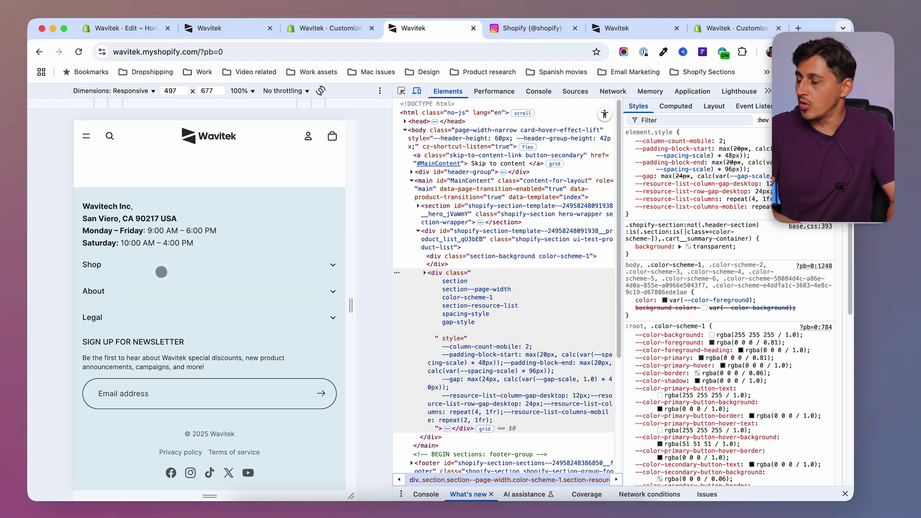
pyautogui.click(136, 271)
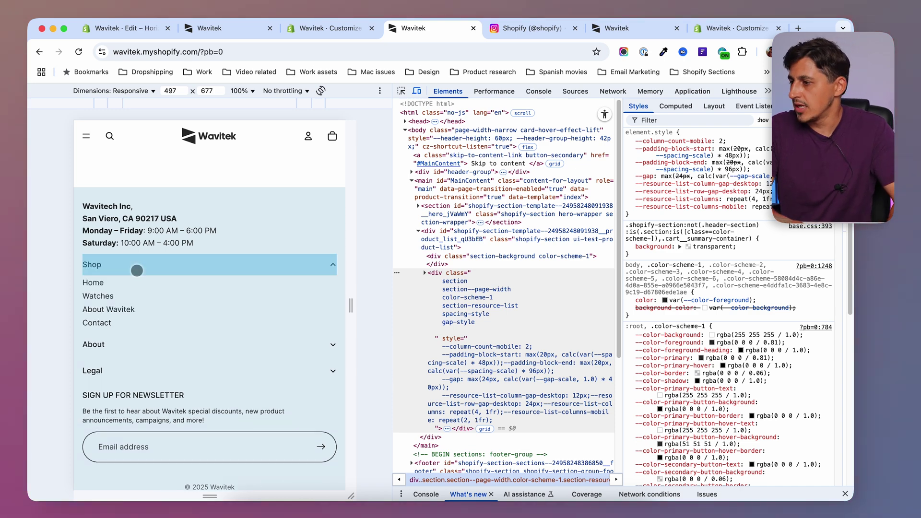
pyautogui.click(137, 271)
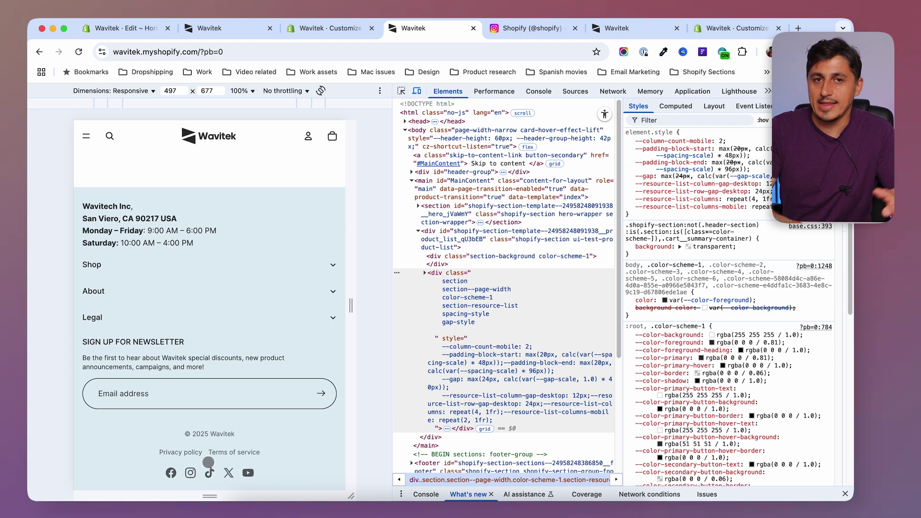
pyautogui.moveTo(350, 305); pyautogui.dragTo(320, 300)
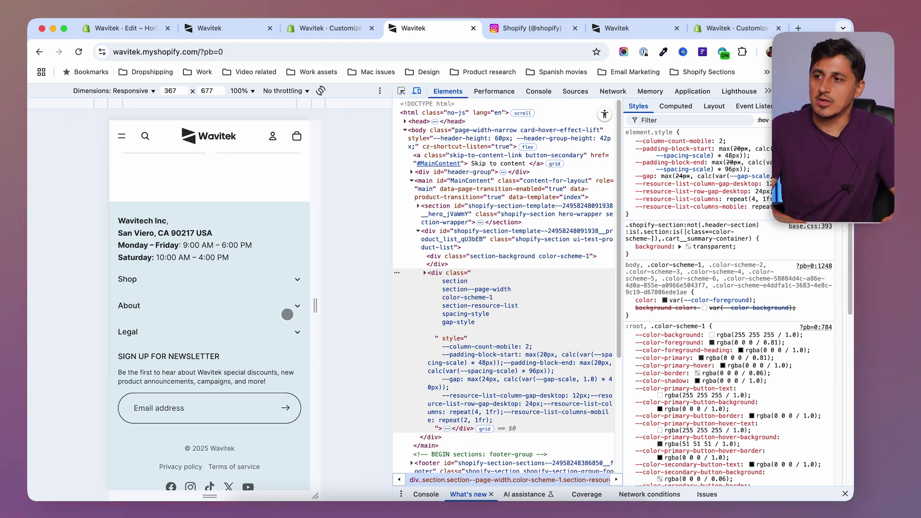
# In the theme editor, browse the block types available for the footer's General group and open the block generator
pyautogui.click(331, 28)
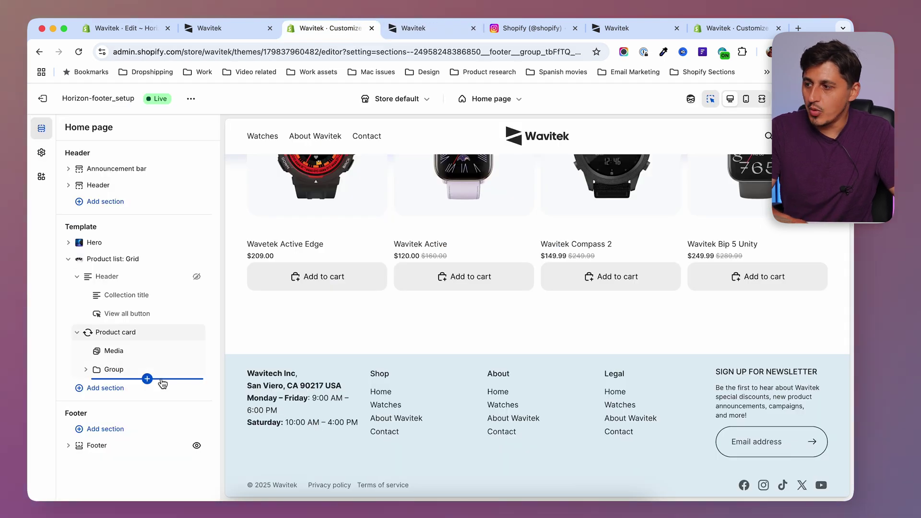
pyautogui.click(68, 445)
pyautogui.scroll(-5, 169, 389)
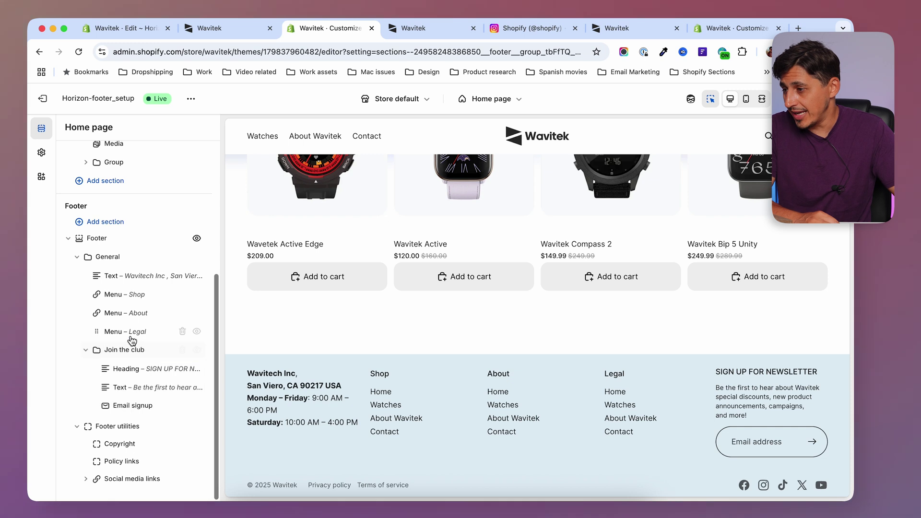
pyautogui.click(148, 341)
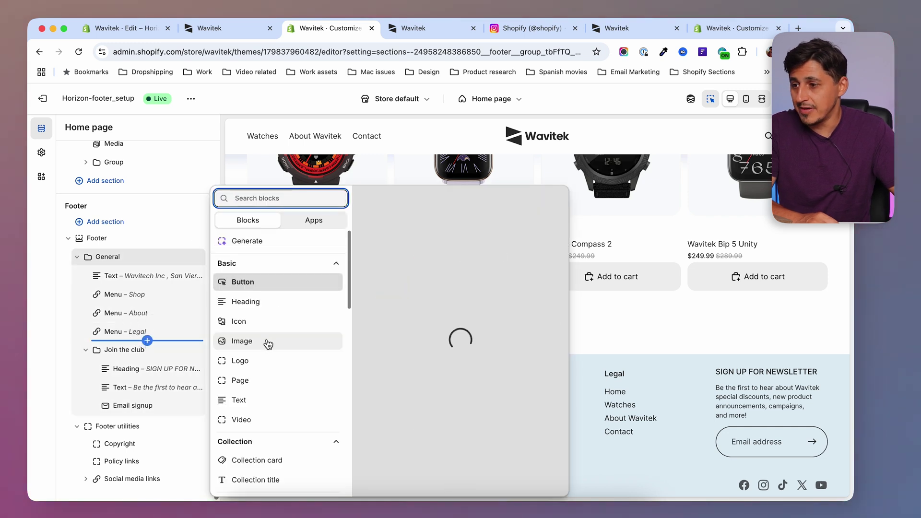
pyautogui.scroll(-10, 270, 351)
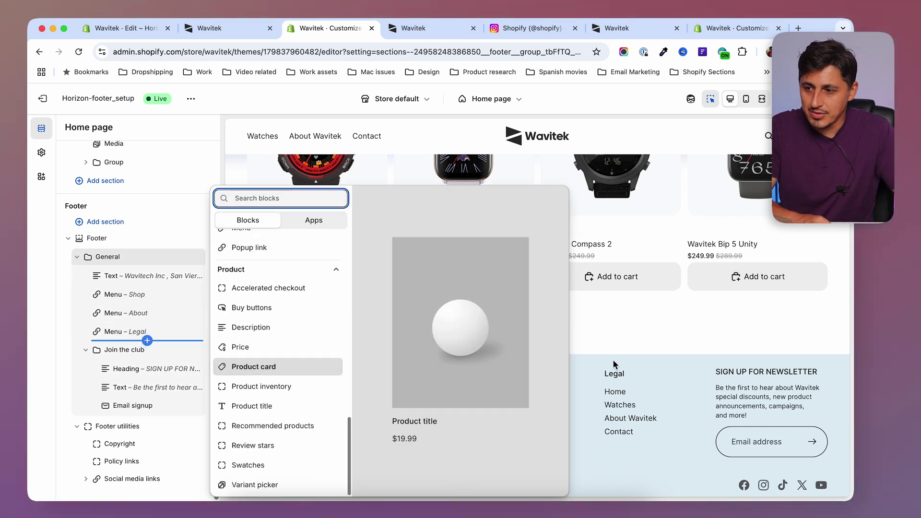
pyautogui.click(663, 366)
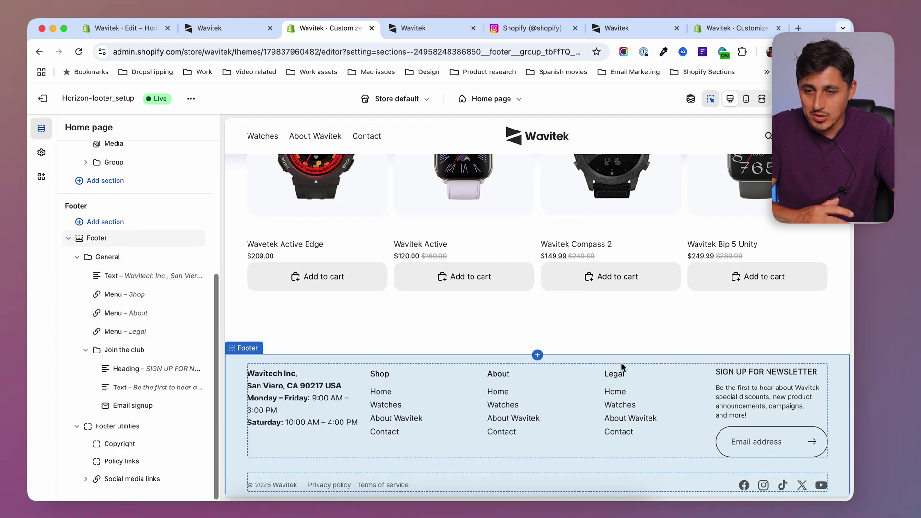
pyautogui.click(147, 303)
pyautogui.click(248, 241)
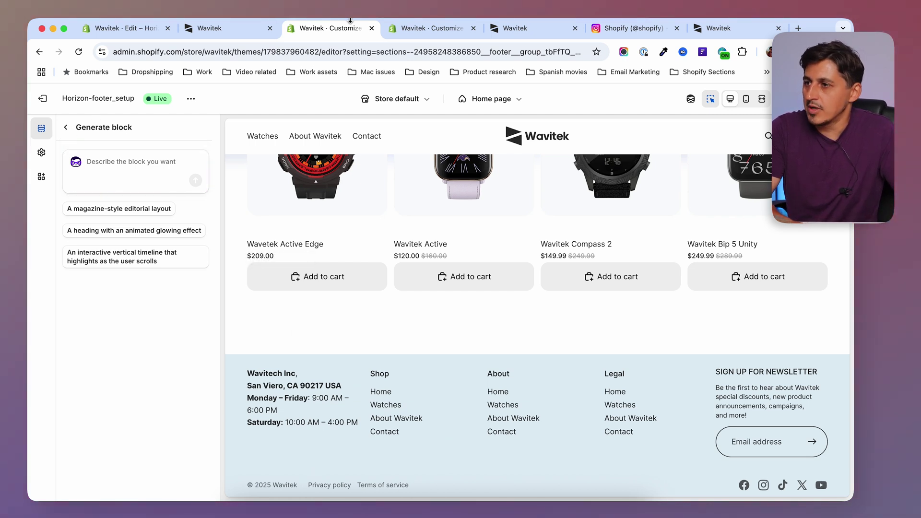
# Switch to the Horizon-footer-set-example draft theme and add a Group block at the start of the footer, above Menus
pyautogui.click(425, 27)
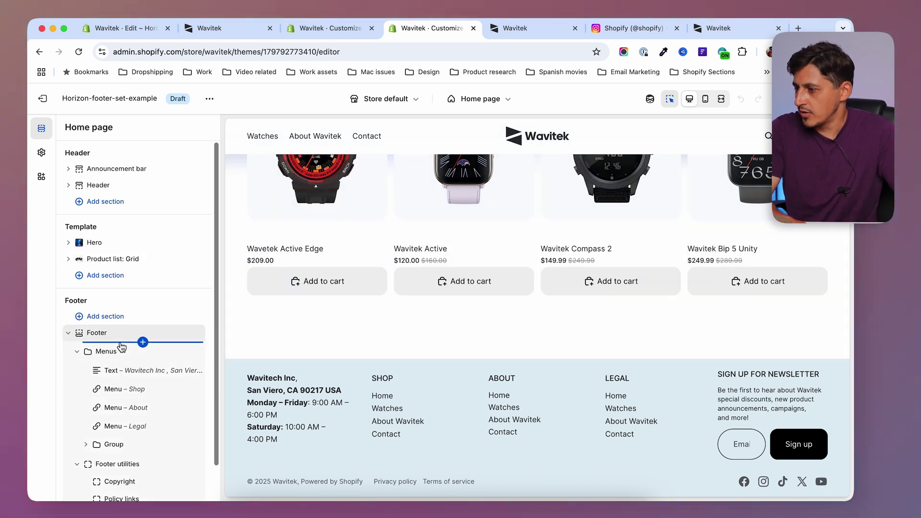
pyautogui.click(142, 342)
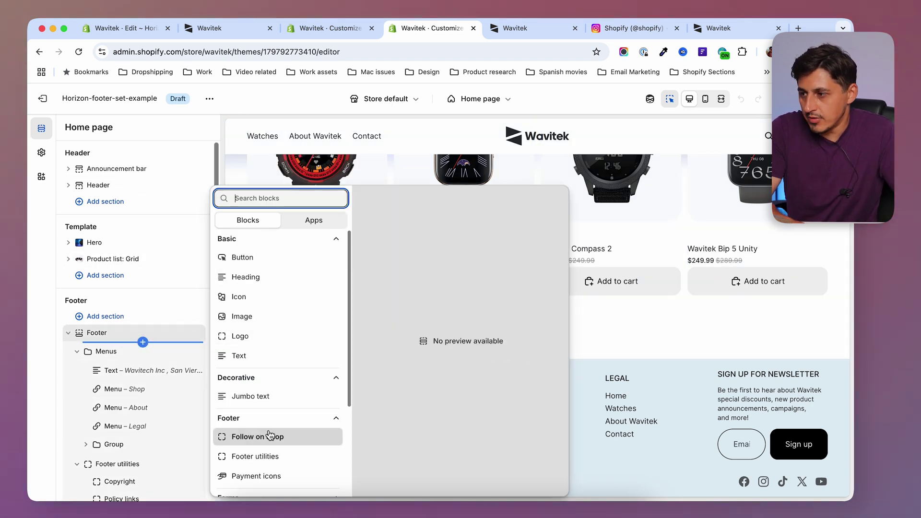
pyautogui.scroll(-2, 268, 435)
pyautogui.scroll(-3, 269, 437)
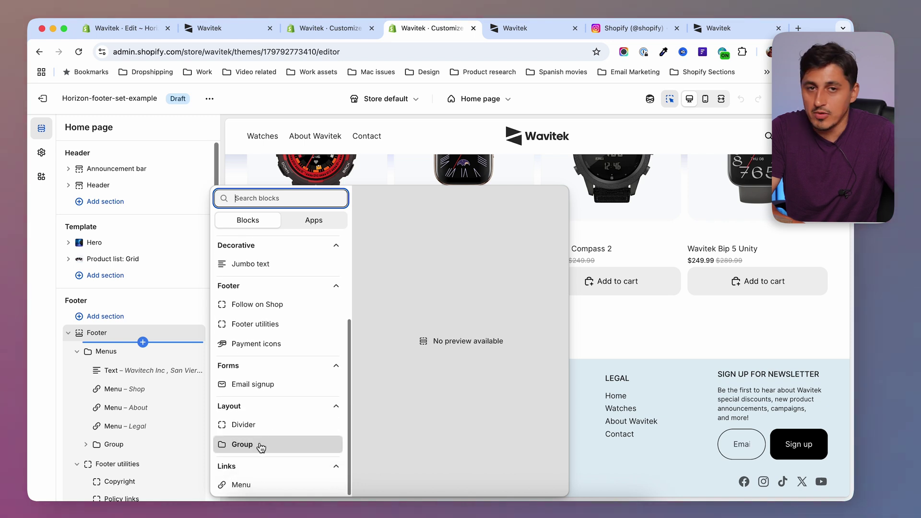
pyautogui.press('Escape')
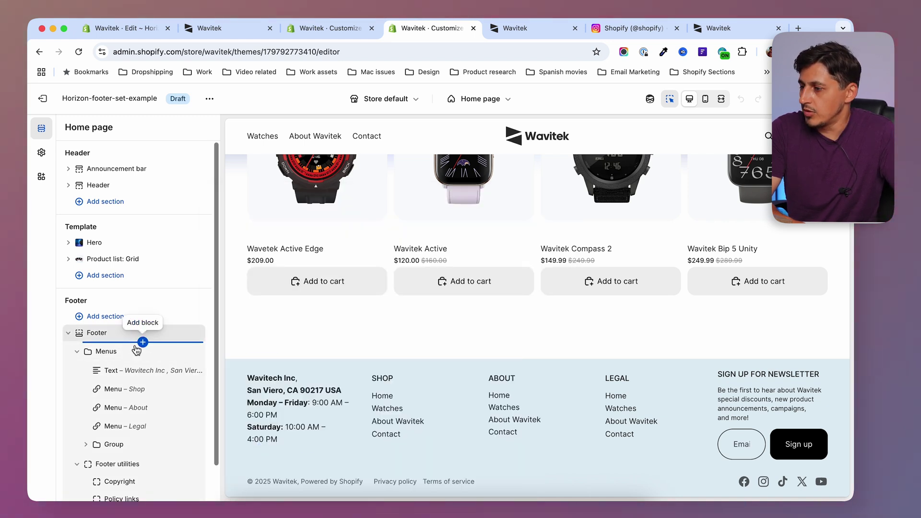
pyautogui.click(142, 343)
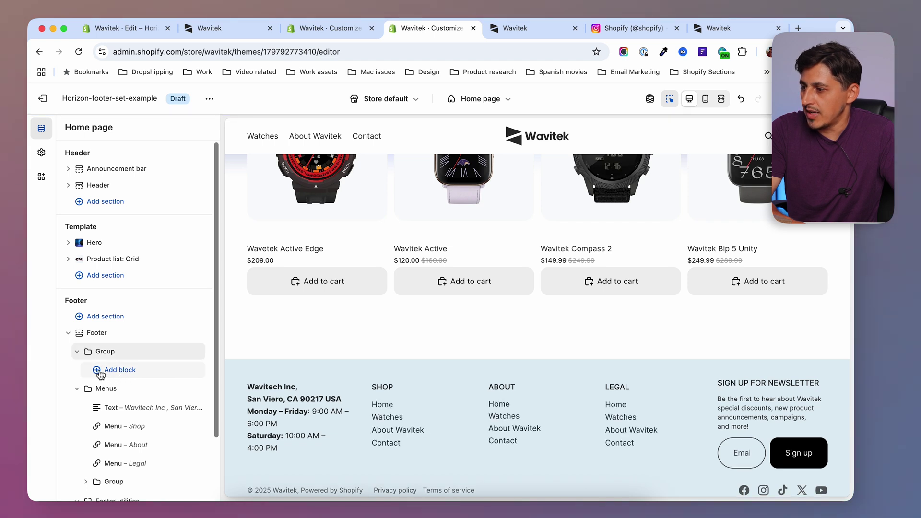
# Add the AI-generated Scrolling Marquee block inside the new footer group and select it
pyautogui.click(99, 371)
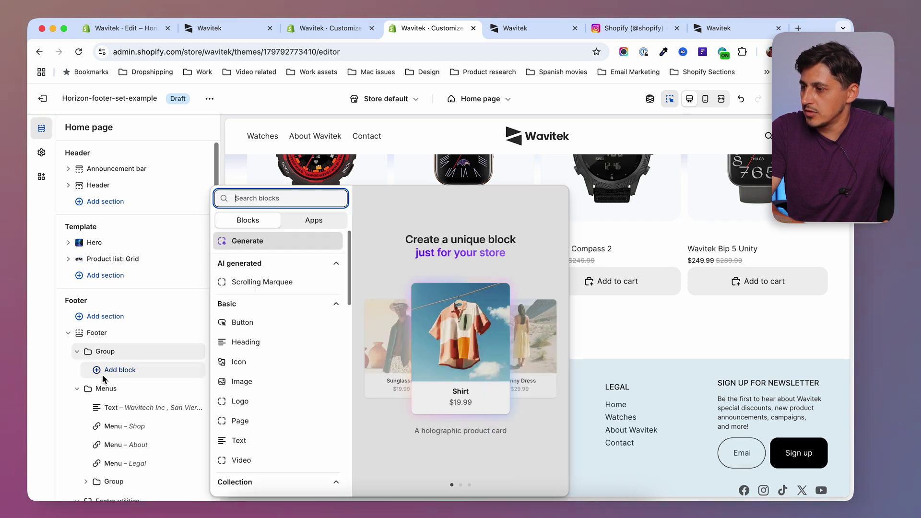
pyautogui.click(262, 283)
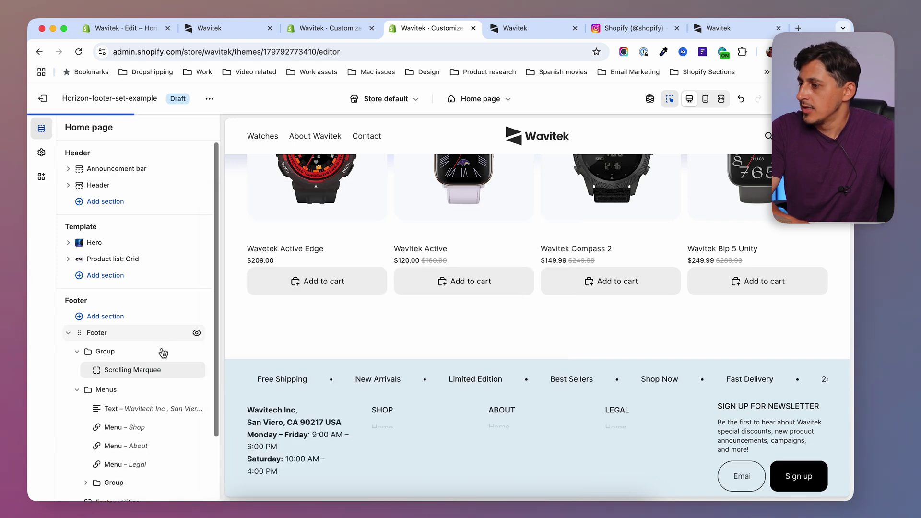
pyautogui.click(144, 372)
pyautogui.click(196, 164)
# Preview the draft theme's storefront and check the scrolling marquee above the footer columns
pyautogui.click(209, 98)
pyautogui.click(130, 202)
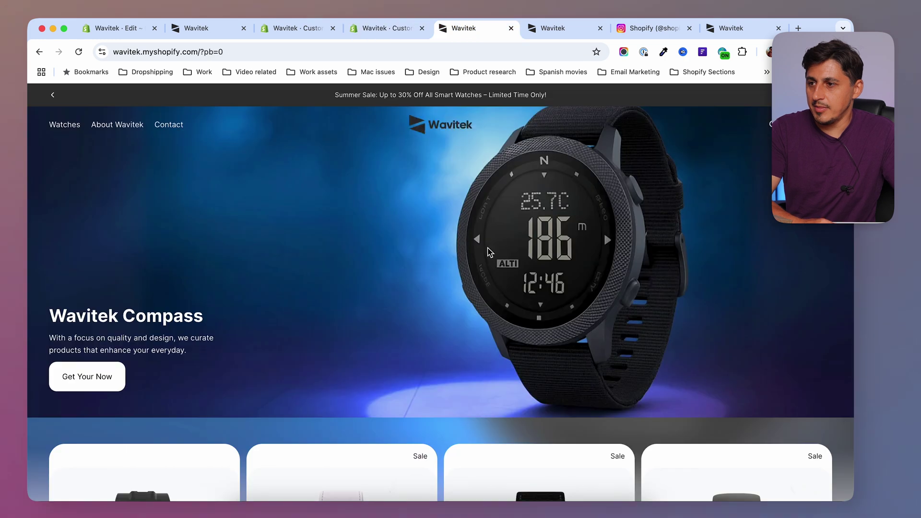
pyautogui.scroll(-15, 465, 114)
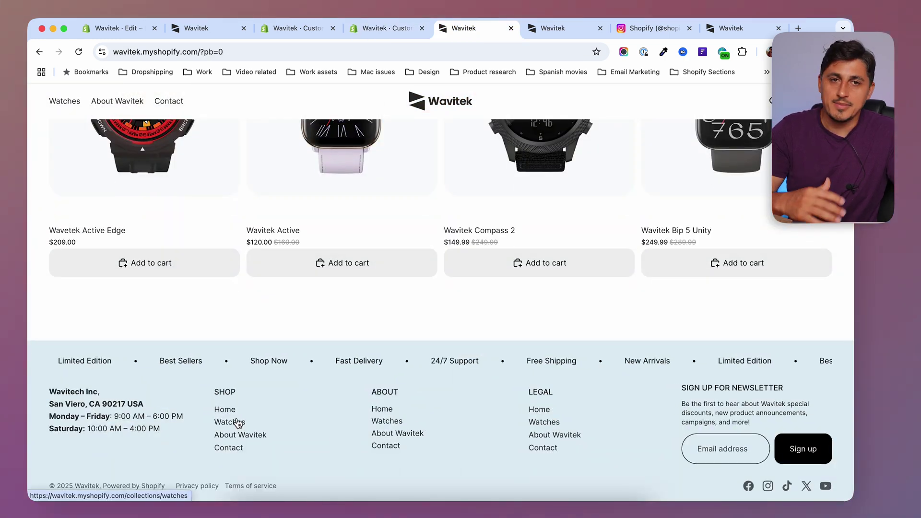